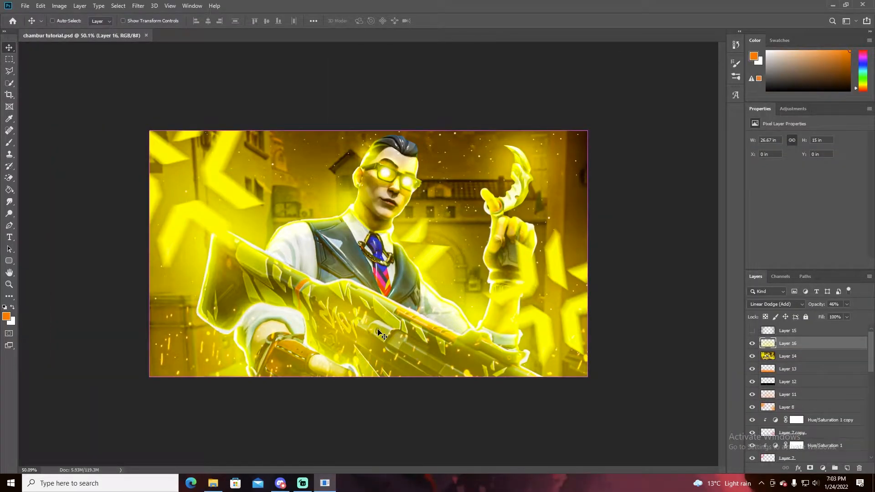
Step: Create a new 1920 x 1080 px document at 72 pixels/inch in RGB Color with white background contents
key("ctrl+n")
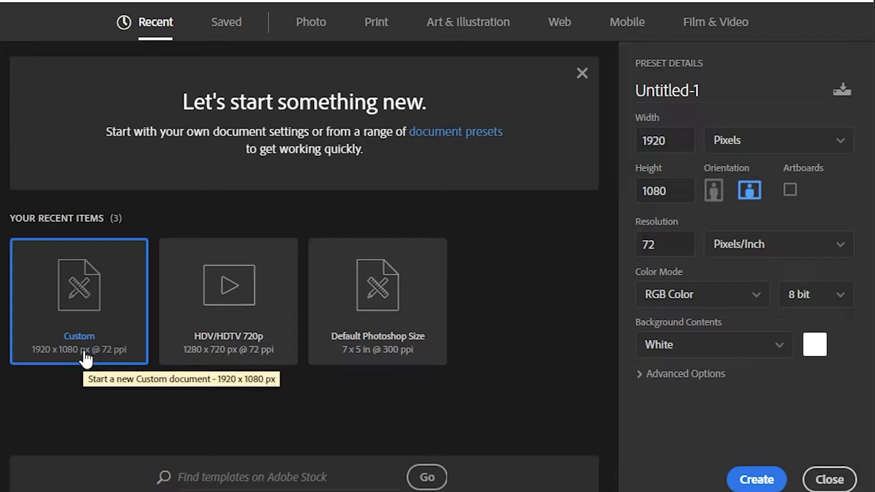
left_click(744, 479)
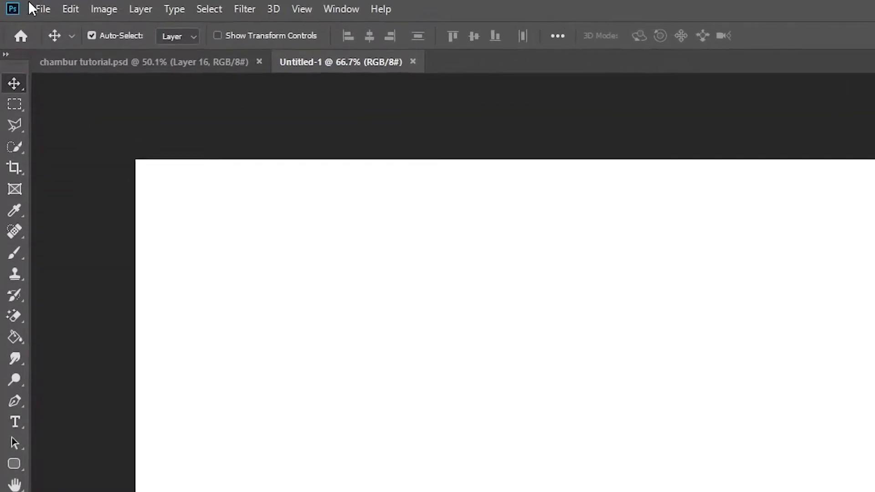
left_click(25, 6)
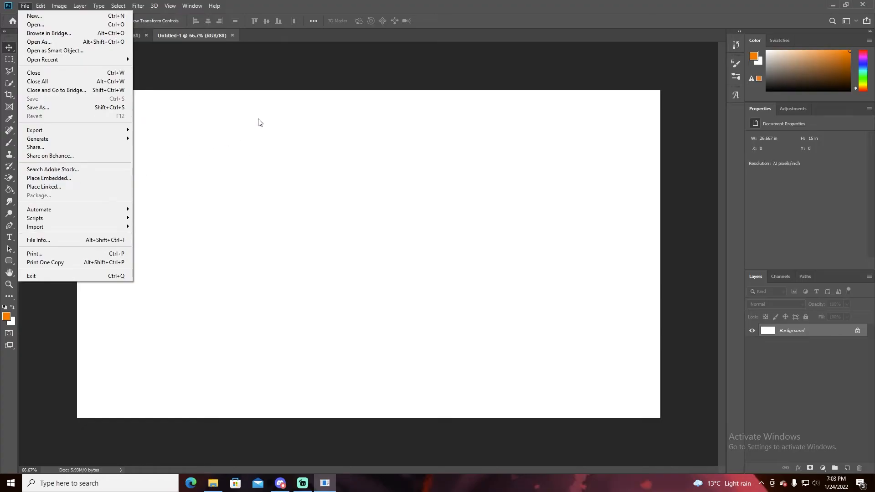
key("Escape")
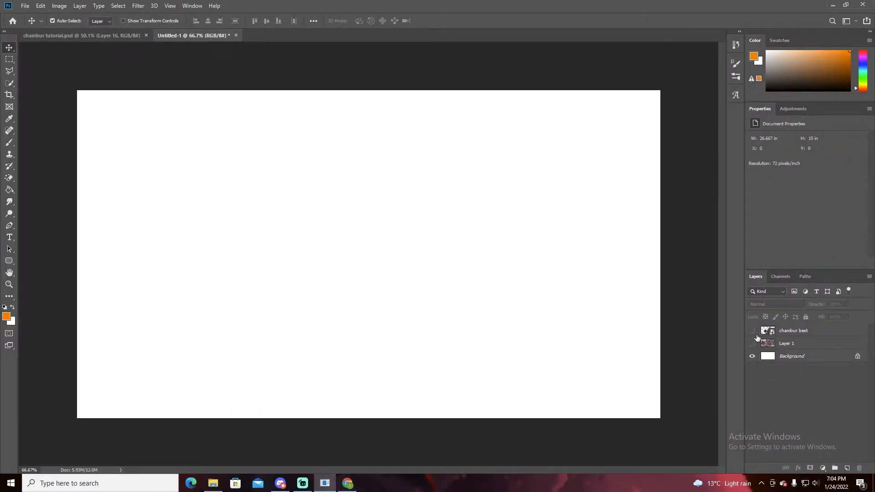
Step: Turn on the visibility of the chambur best character layer and the street screenshot on Layer 1
left_click(752, 331)
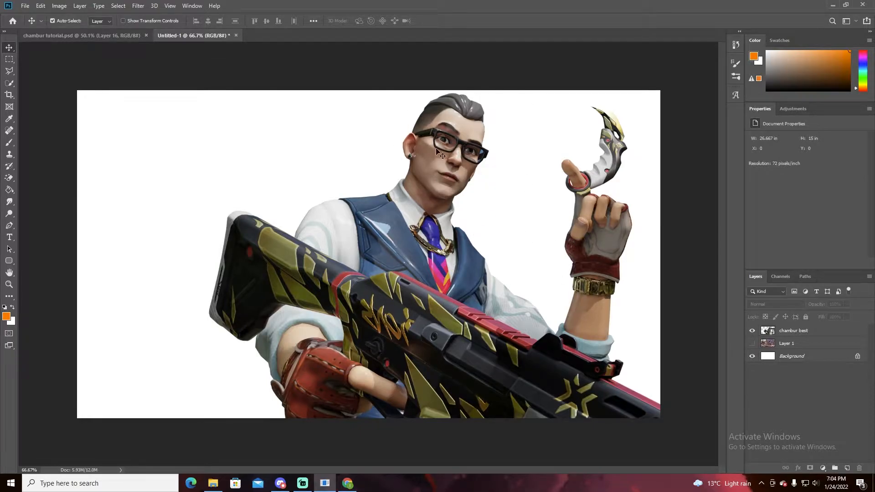
left_click(752, 331)
left_click(752, 343)
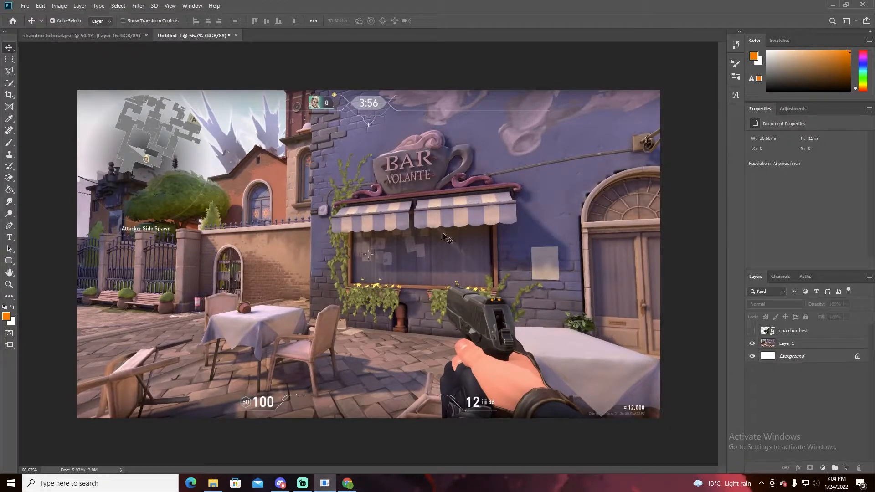
left_click(752, 331)
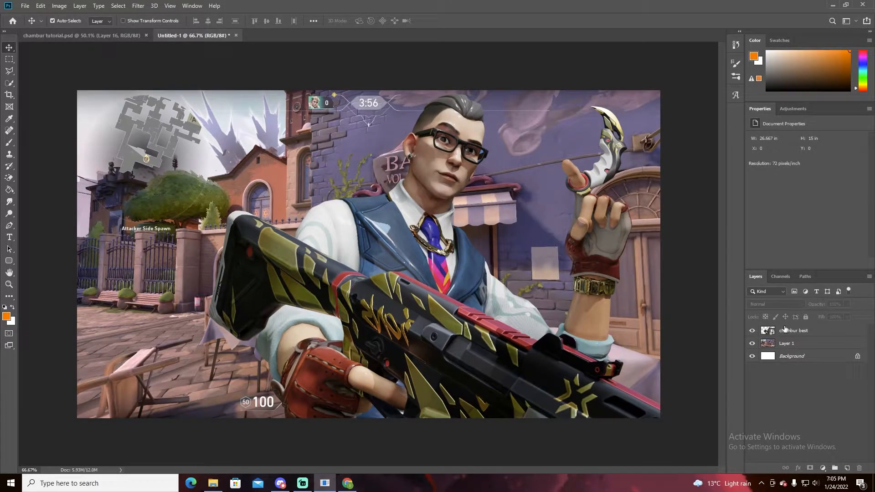
Step: Rasterize the chambur best smart object layer
left_click(784, 329)
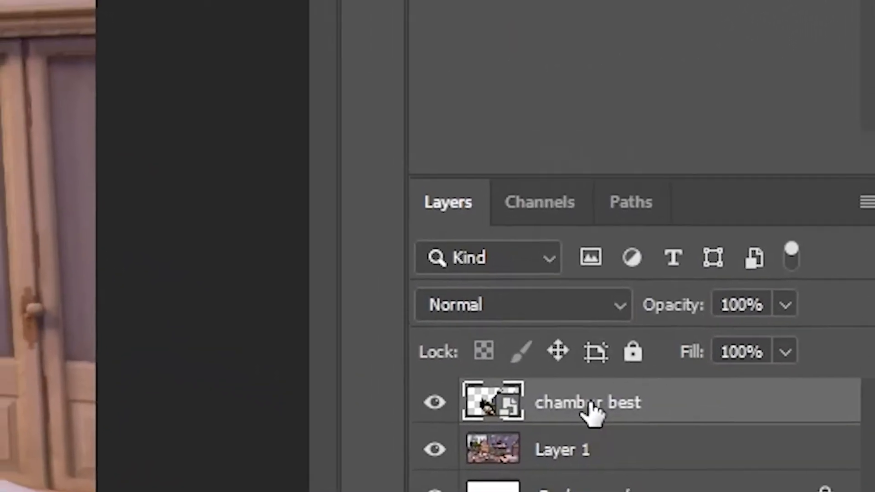
right_click(562, 322)
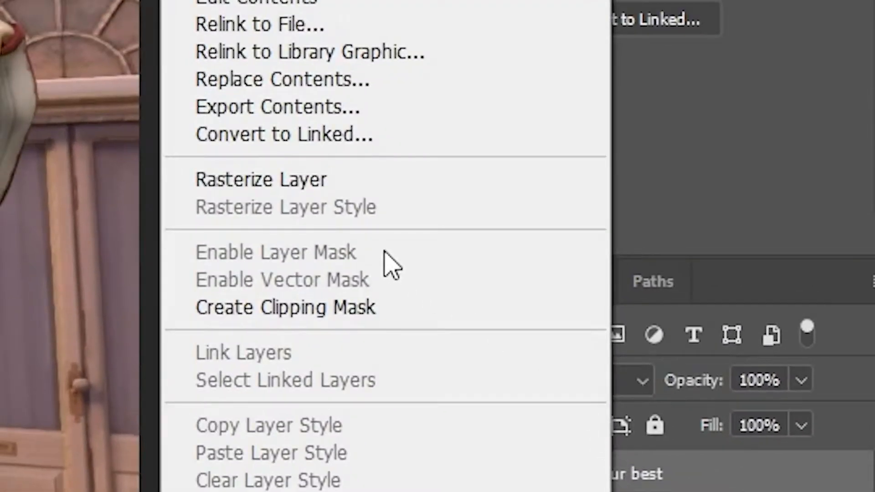
left_click(324, 182)
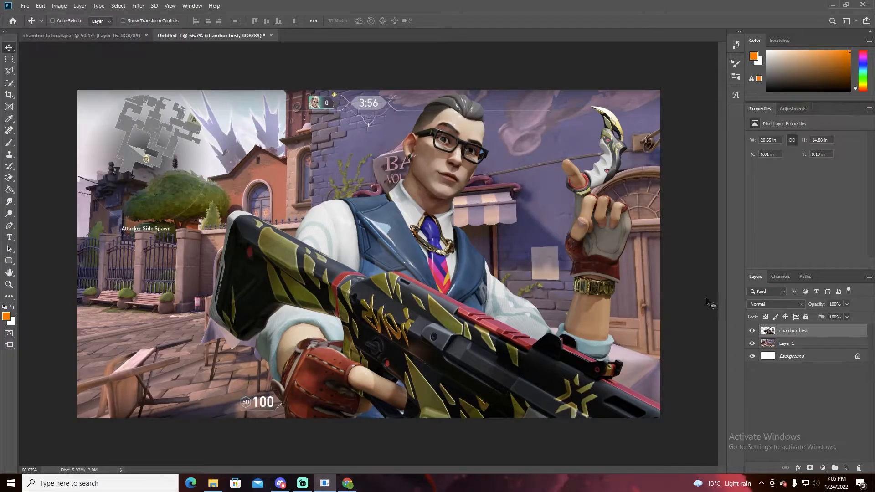
Step: Move the chambur best character left, with its centre at about X 986.5 px, Y 544.5 px
key("ctrl+t")
left_click_drag(495, 275, 433, 280)
left_click(759, 387)
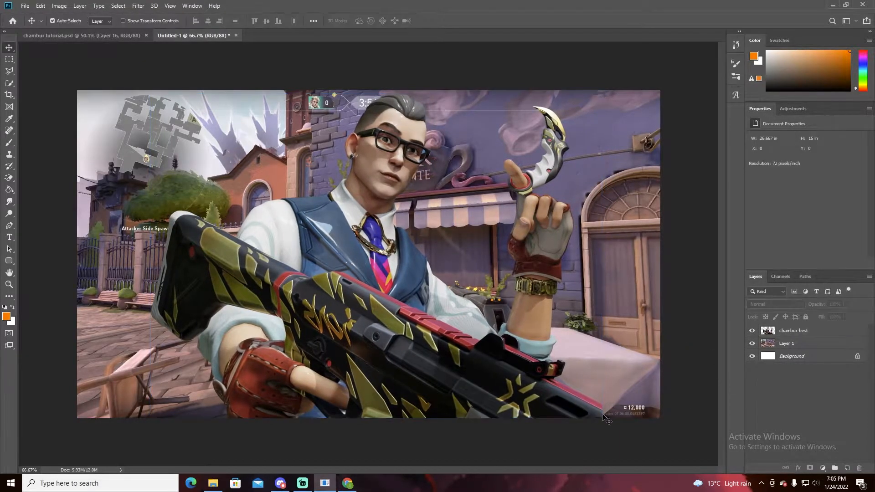
scroll(609, 423, "up", 3)
scroll(532, 372, "down", 5)
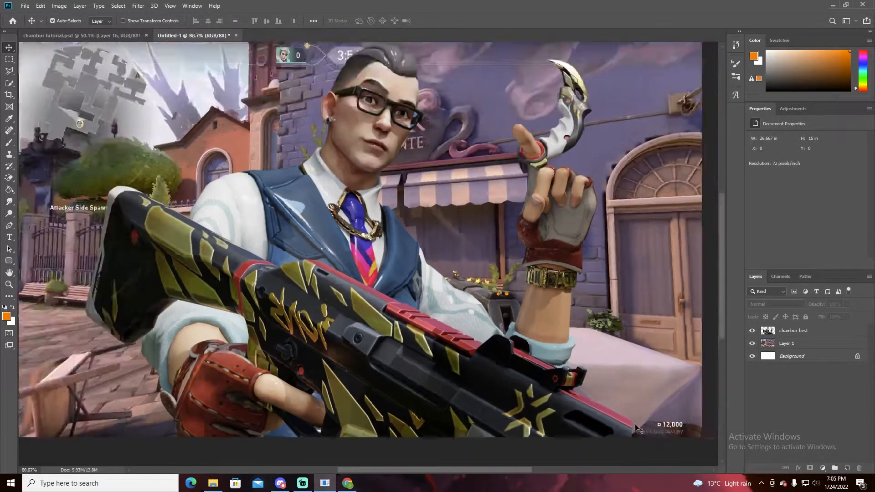
scroll(532, 371, "up", 2)
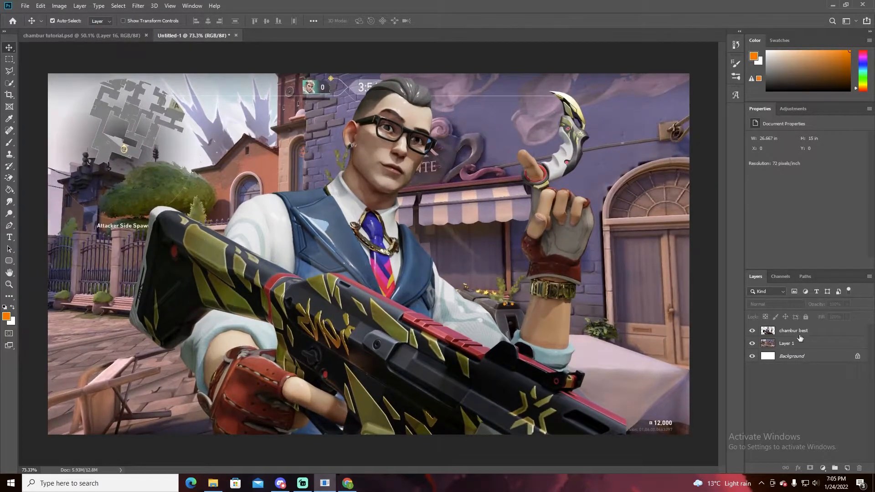
Step: Scale the chambur best character to about 105% and centre it at about X 960 px, Y 584.5 px
left_click(800, 331)
key("ctrl+t")
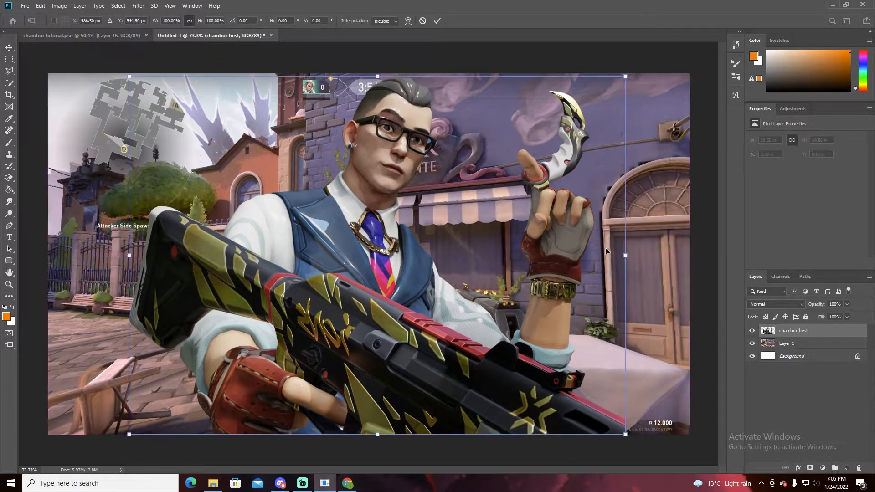
left_click_drag(624, 254, 669, 246)
left_click_drag(611, 269, 571, 282)
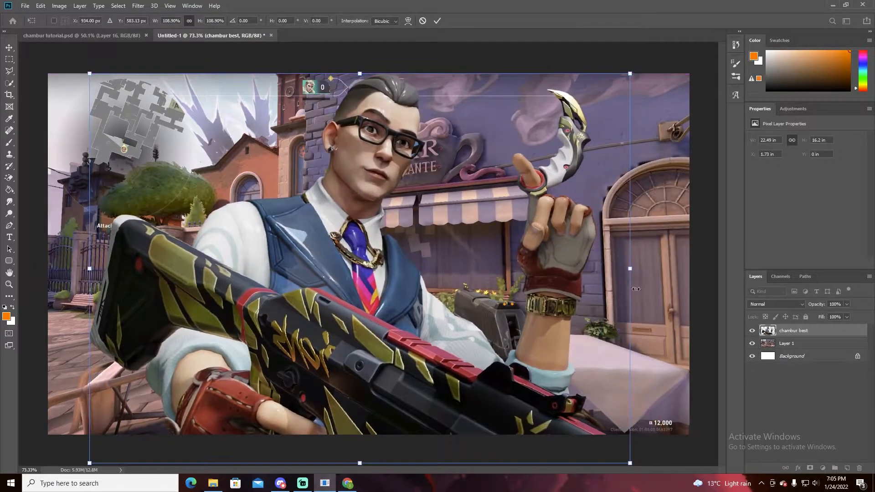
left_click_drag(628, 270, 608, 272)
left_click_drag(500, 292, 519, 290)
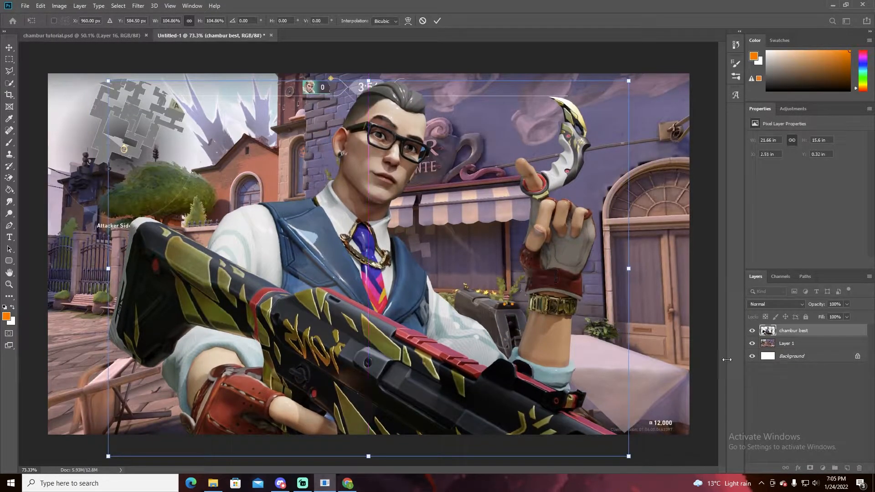
left_click(792, 395)
scroll(495, 298, "down", 3)
scroll(474, 296, "up", 1)
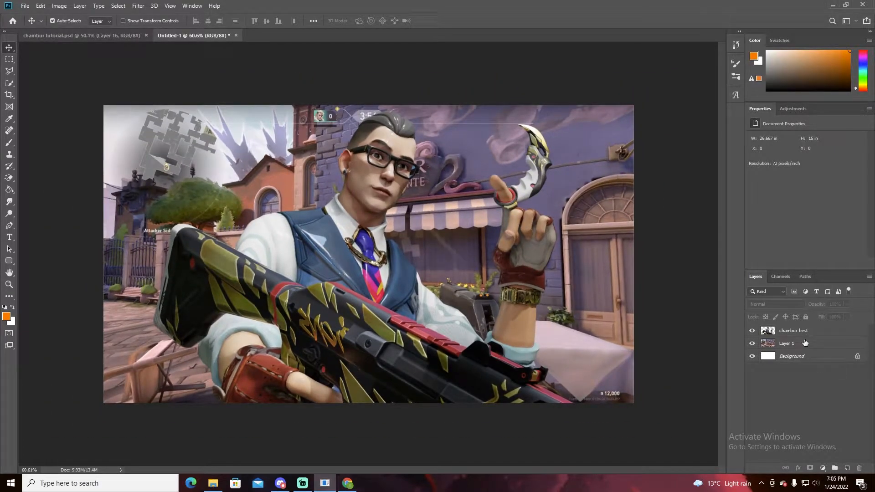
Step: Enlarge the street background on Layer 1 to about 210% and position it with the Bar Volante sign behind the raised hand
left_click(804, 343)
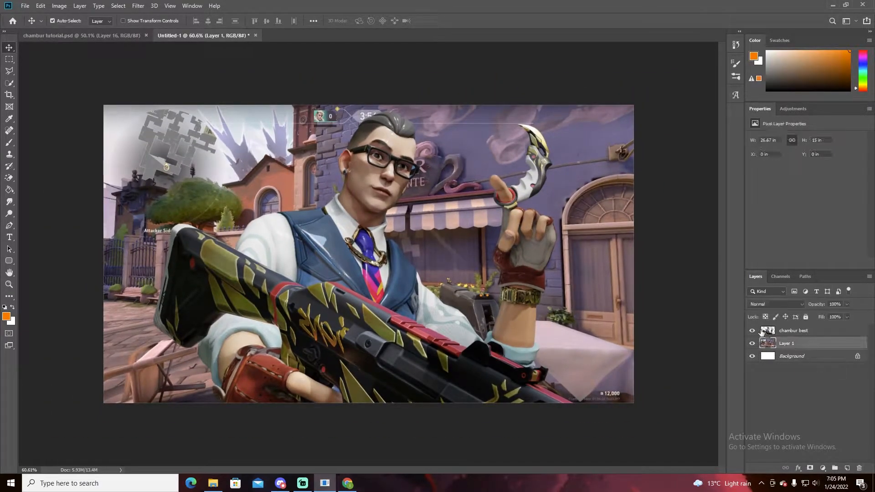
key("ctrl+t")
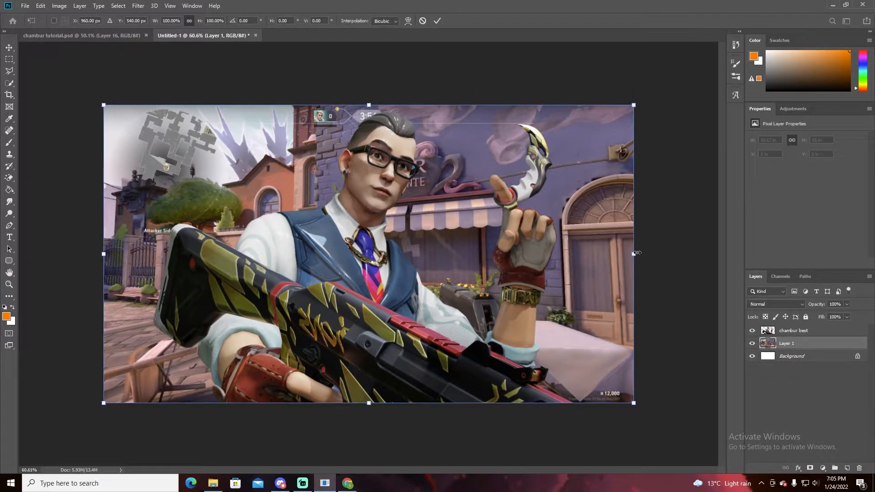
left_click_drag(635, 252, 801, 255)
left_click_drag(649, 268, 400, 251)
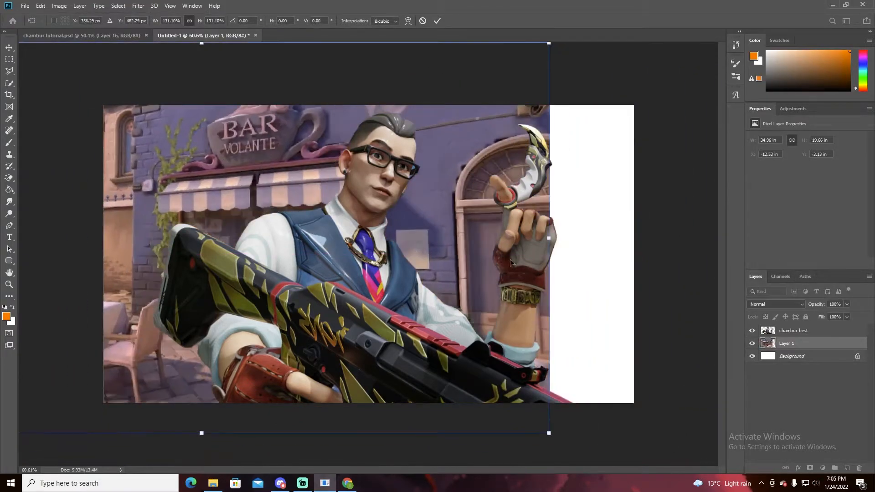
left_click_drag(548, 240, 799, 252)
left_click_drag(611, 263, 685, 279)
left_click_drag(493, 282, 636, 331)
left_click_drag(124, 242, 220, 263)
left_click_drag(167, 324, 0, 318)
left_click_drag(413, 288, 316, 281)
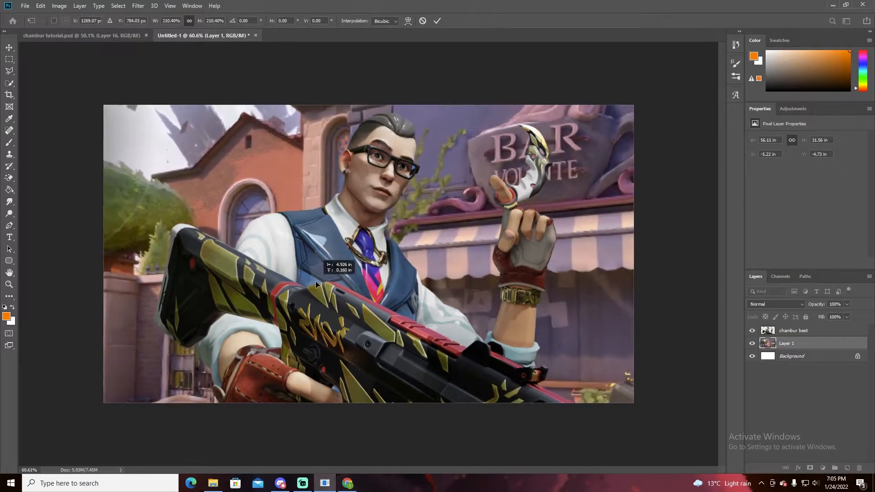
key("Return")
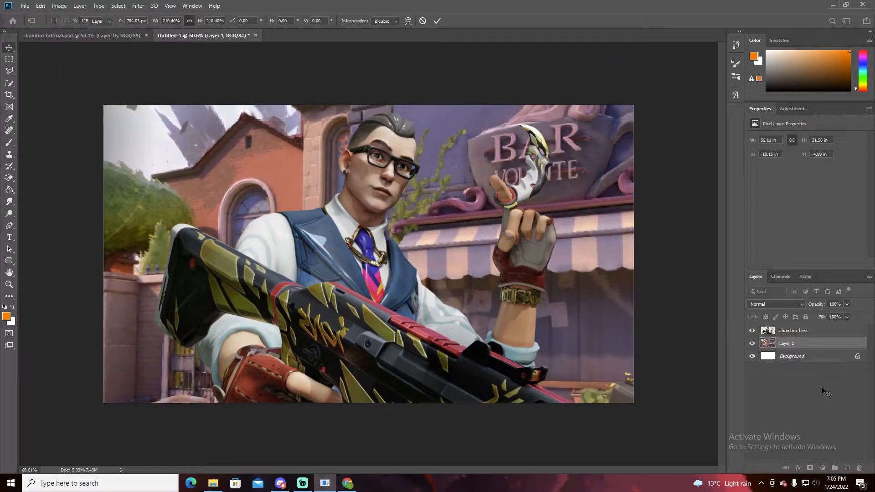
left_click(797, 378)
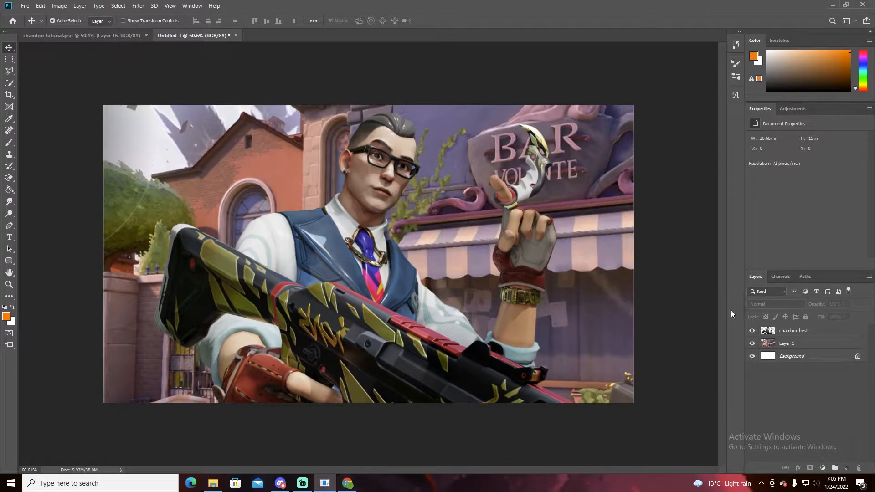
Step: Add a new layer directly above Background and fill it with black
left_click(789, 357)
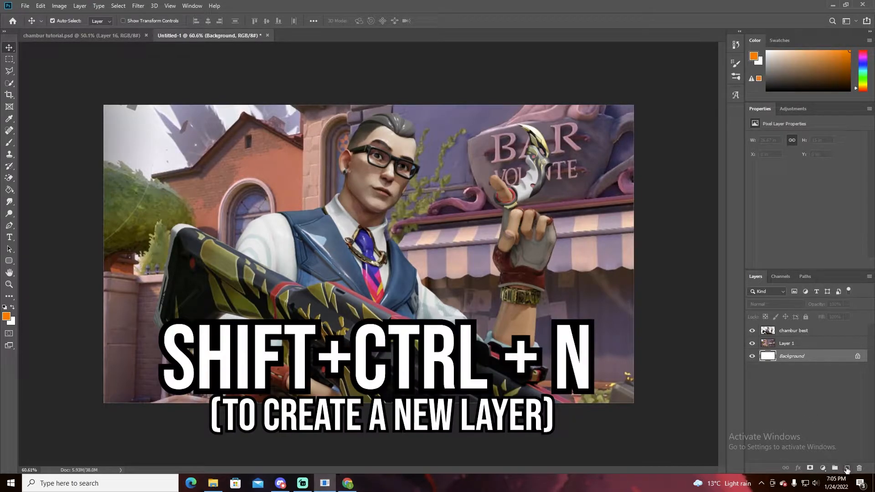
left_click(846, 468)
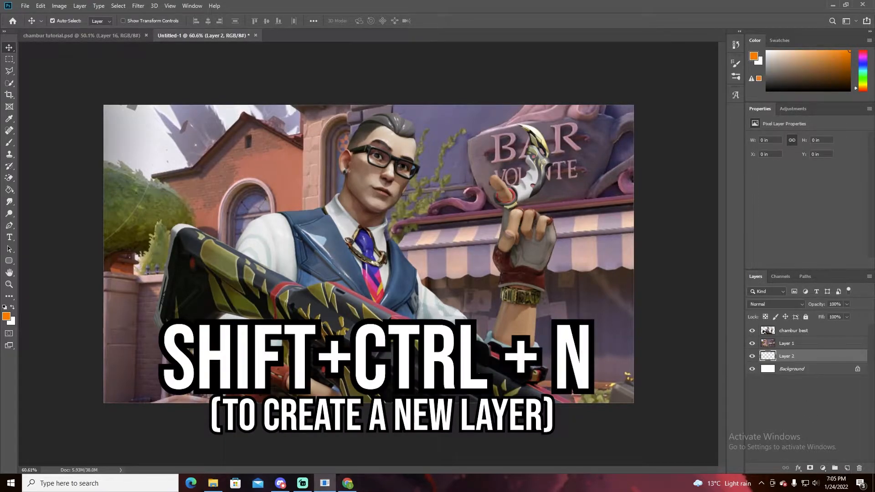
left_click(4, 308)
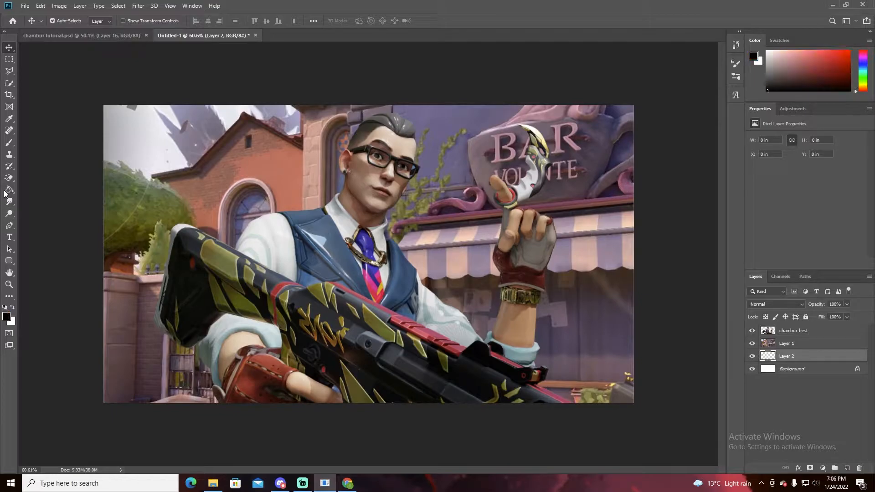
left_click(9, 190)
left_click(207, 193)
Step: Add a new layer above Layer 1 and fill it with yellow #fff000
left_click(789, 343)
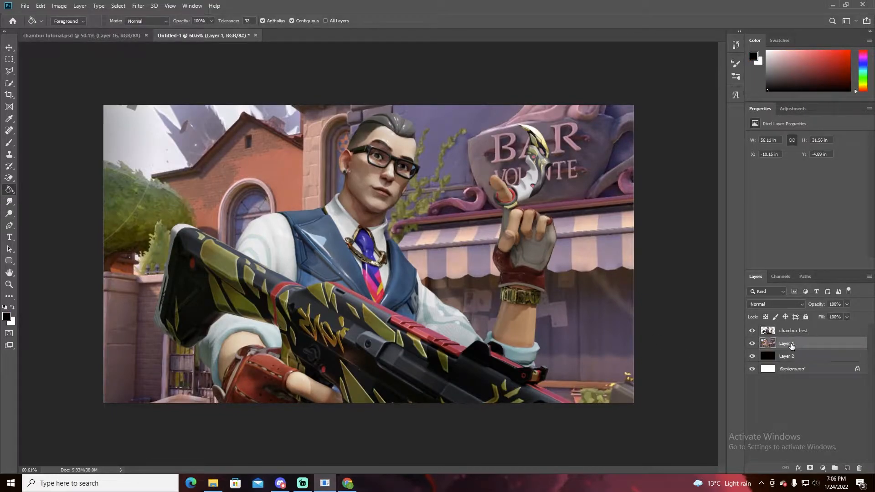
left_click(846, 468)
left_click(7, 317)
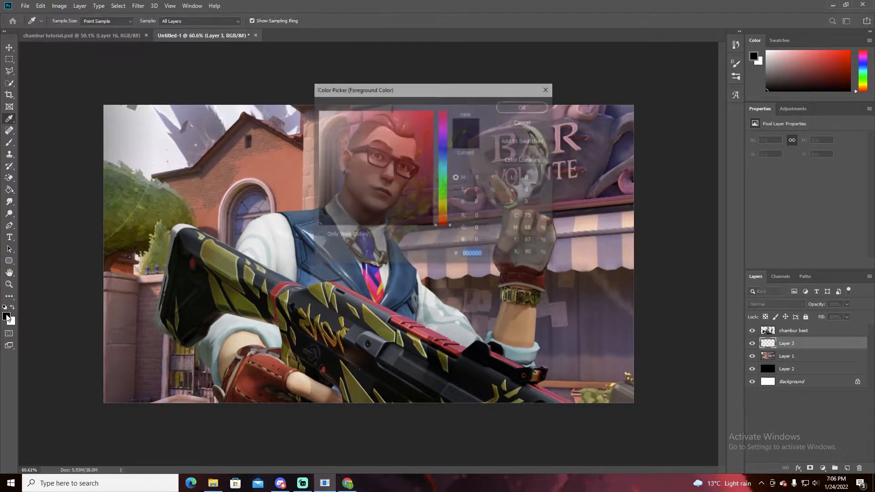
left_click(443, 206)
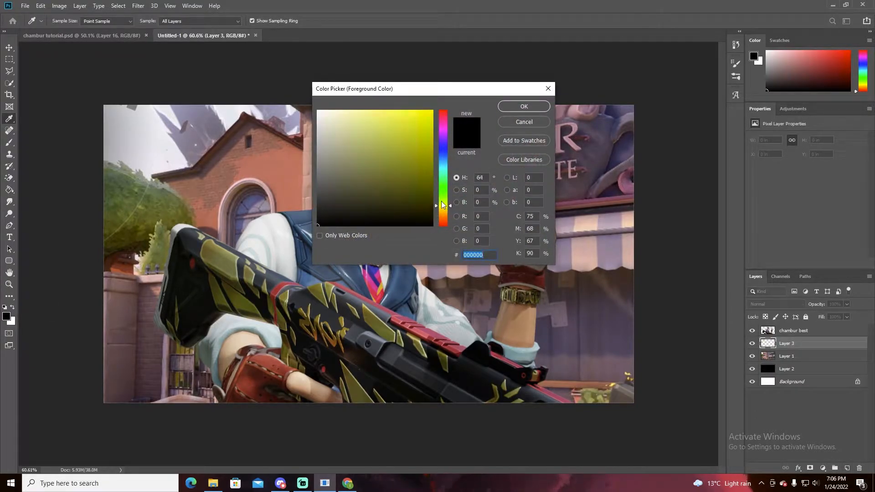
left_click(431, 112)
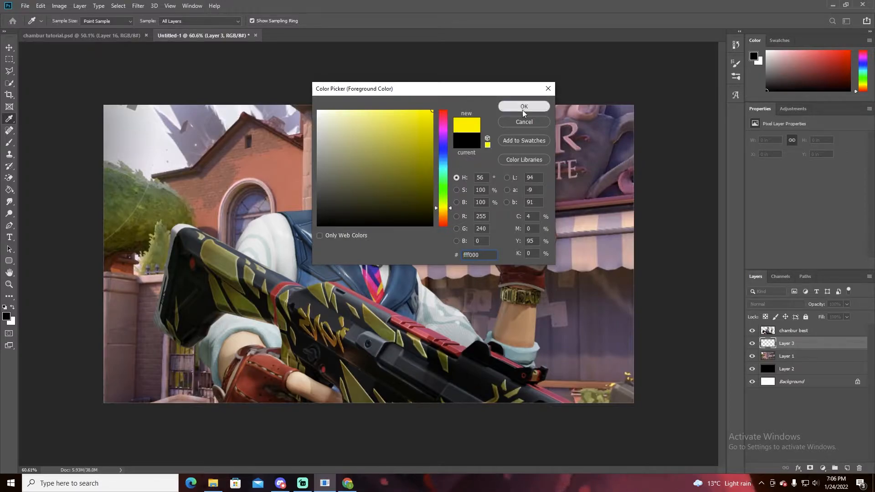
left_click(522, 110)
left_click(9, 190)
left_click(191, 211)
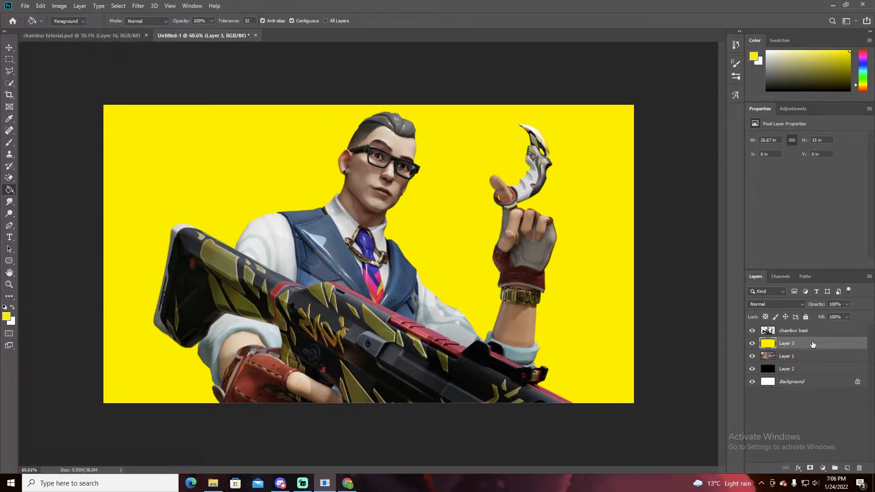
Step: Set the yellow layer's blend mode to Overlay and reduce the opacity of the street background on Layer 1 to about 52%
left_click(781, 304)
left_click(753, 357)
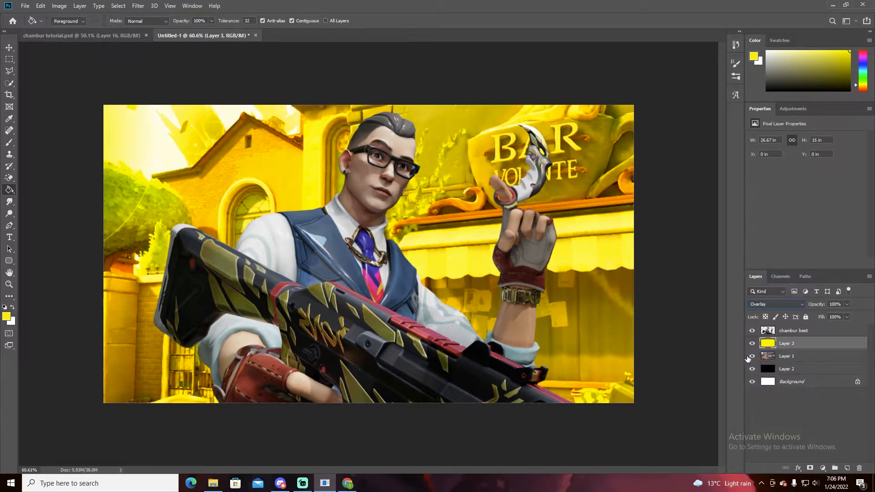
left_click(791, 359)
left_click(846, 305)
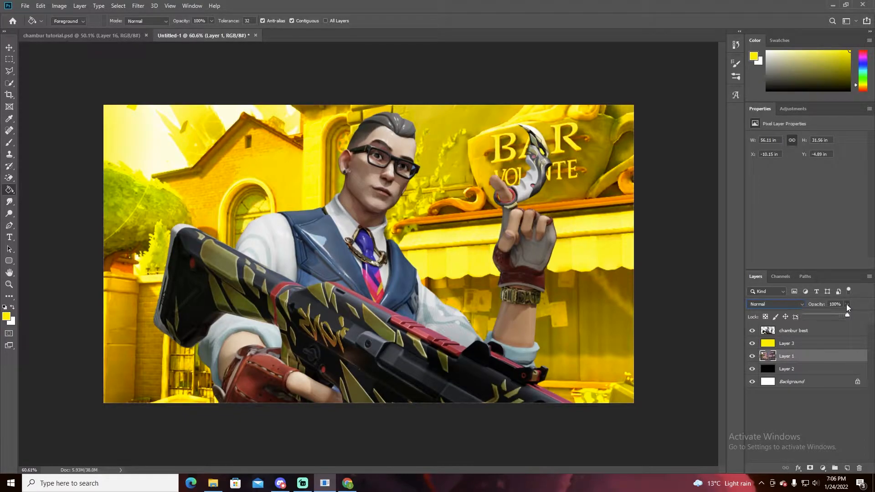
mouse_move(821, 315)
left_mouse_down()
mouse_move(829, 316)
mouse_move(821, 316)
left_mouse_up()
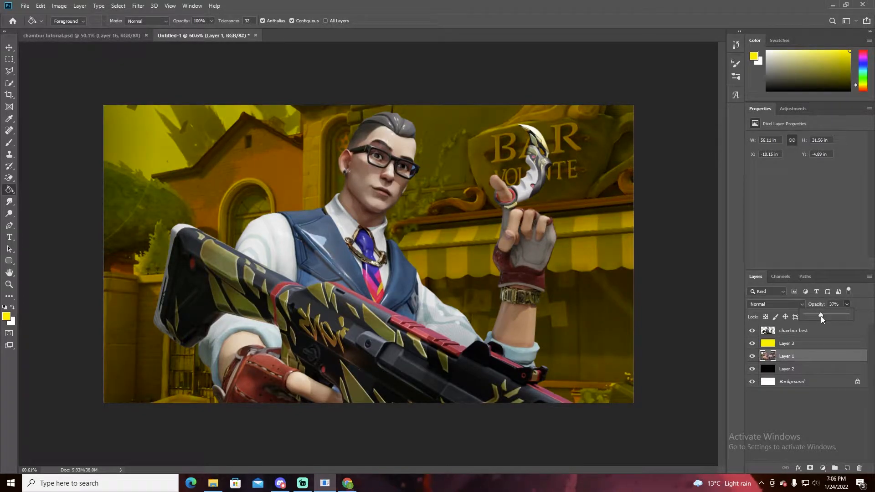
left_click_drag(821, 316, 826, 316)
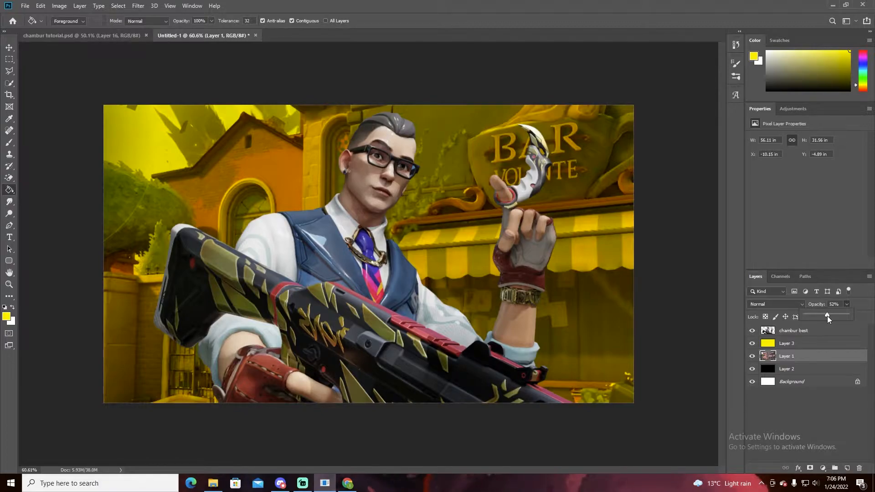
Step: Add a new layer directly above the yellow Layer 3 and set the brush's foreground color to #fcff00
left_click(798, 336)
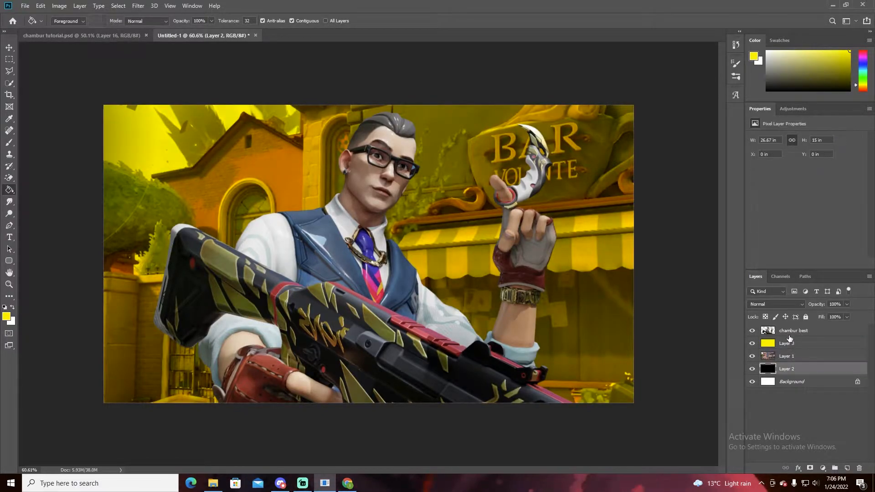
left_click(790, 337)
left_click(791, 349)
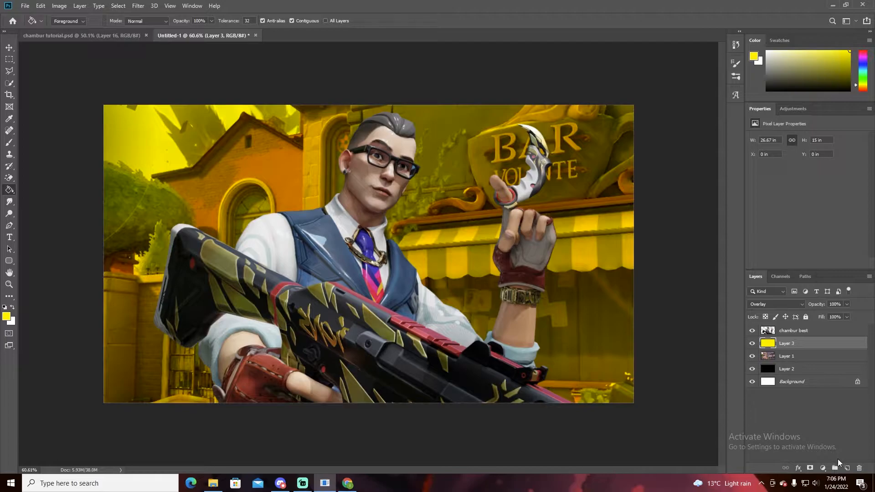
left_click(846, 469)
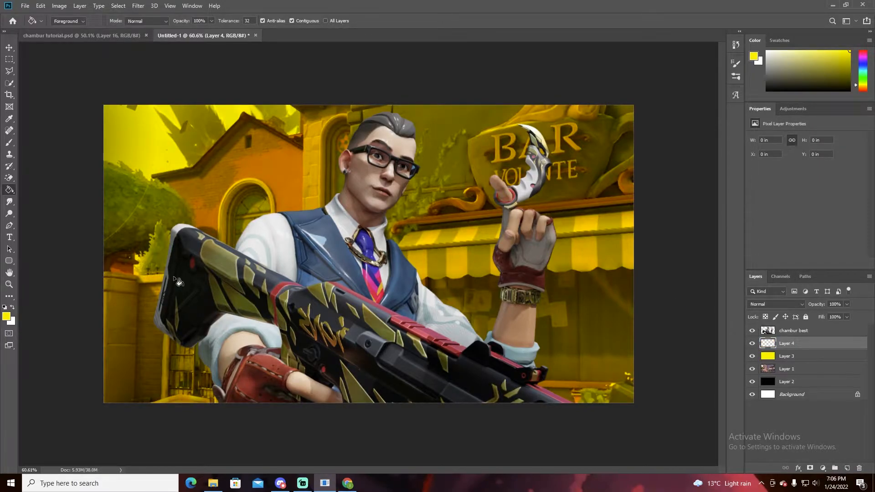
left_click(9, 143)
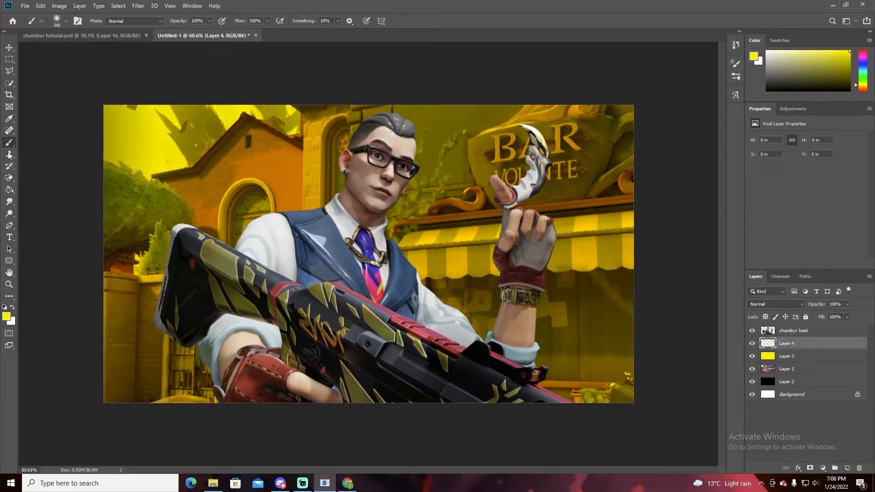
left_click(3, 319)
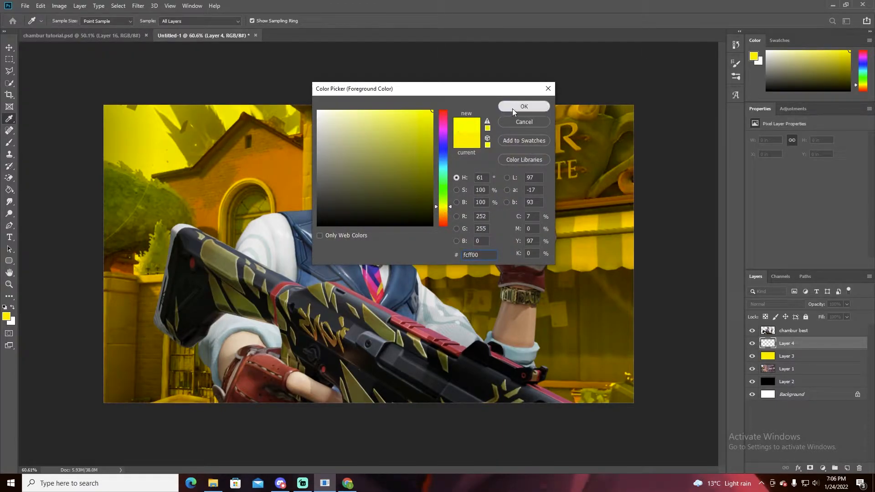
left_click(523, 106)
Step: Paint a large soft yellow glow behind the character's shoulders and torso on Layer 4
mouse_move(341, 315)
left_mouse_down()
mouse_move(314, 305)
mouse_move(358, 338)
mouse_move(324, 319)
mouse_move(321, 299)
mouse_move(294, 323)
mouse_move(234, 315)
left_mouse_up()
right_click(293, 322, "alt")
left_click_drag(207, 289, 197, 274)
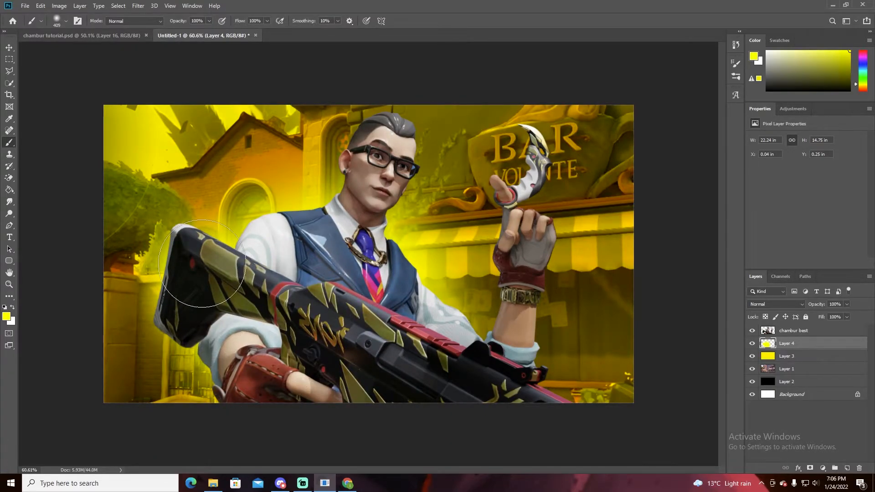
scroll(324, 296, "up", 4)
mouse_move(310, 301)
left_mouse_down()
mouse_move(347, 297)
mouse_move(432, 444)
left_mouse_up()
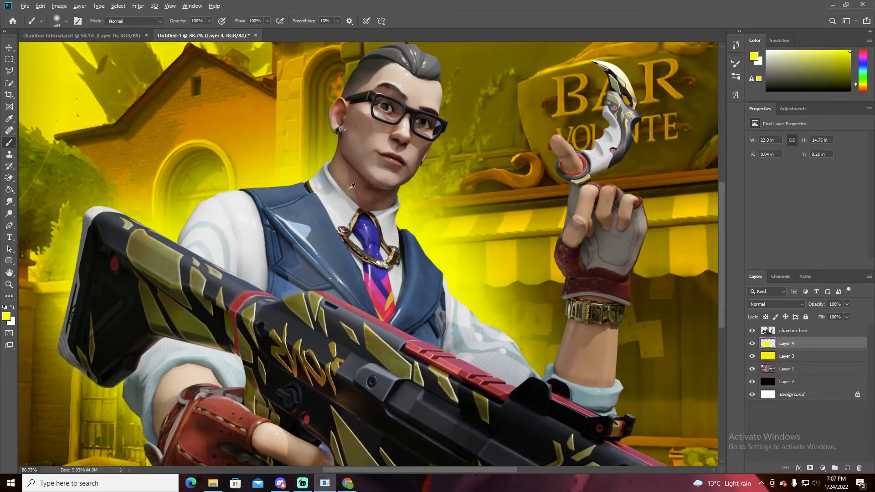
Step: Paint soft yellow glow around the character's head and neck on Layer 4 with a smaller brush
scroll(350, 189, "up", 8)
scroll(435, 127, "down", 9)
mouse_move(439, 132)
left_mouse_down()
mouse_move(403, 106)
mouse_move(417, 111)
left_mouse_up()
scroll(421, 100, "up", 4)
left_click(412, 158)
left_click(425, 127)
left_click(435, 118)
scroll(434, 109, "down", 3)
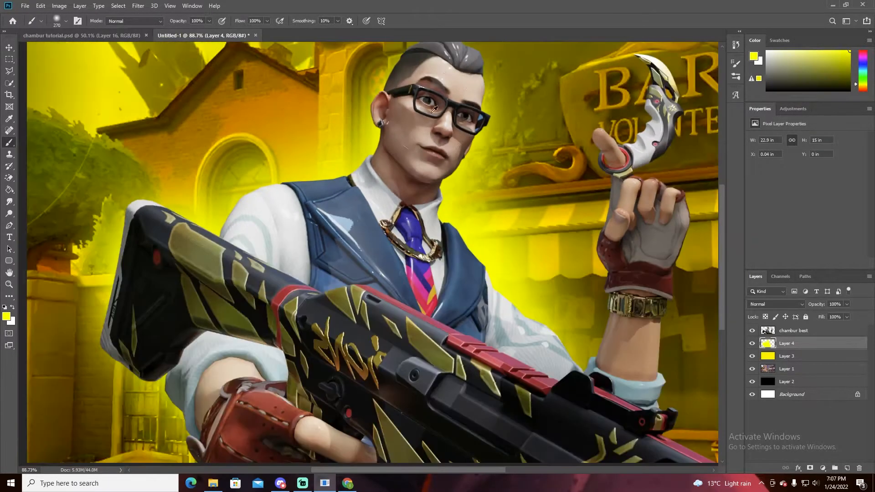
Step: Extend the soft yellow glow on Layer 4 from the torso towards the raised arm
scroll(434, 109, "down", 3)
left_click_drag(353, 284, 357, 342)
left_click_drag(344, 301, 378, 301)
left_click(342, 301)
scroll(389, 273, "up", 4)
left_click_drag(540, 389, 450, 382)
left_click_drag(565, 255, 529, 252)
left_click(570, 231)
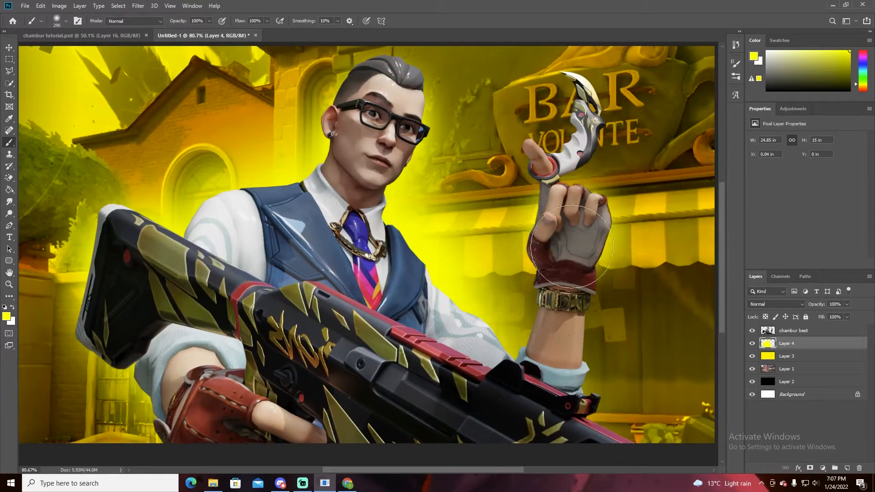
Step: Paint soft yellow glow around the raised forearm and gloved hand on Layer 4, using a larger brush for the outer areas
key("d")
left_click(6, 317)
left_click_drag(443, 217, 443, 209)
left_click(432, 112)
left_click(523, 105)
left_click_drag(559, 297, 573, 297)
left_click(546, 330)
left_click_drag(556, 269, 582, 335)
left_click_drag(521, 313, 561, 313)
scroll(490, 385, "down", 7)
left_click(471, 390)
scroll(324, 268, "down", 4)
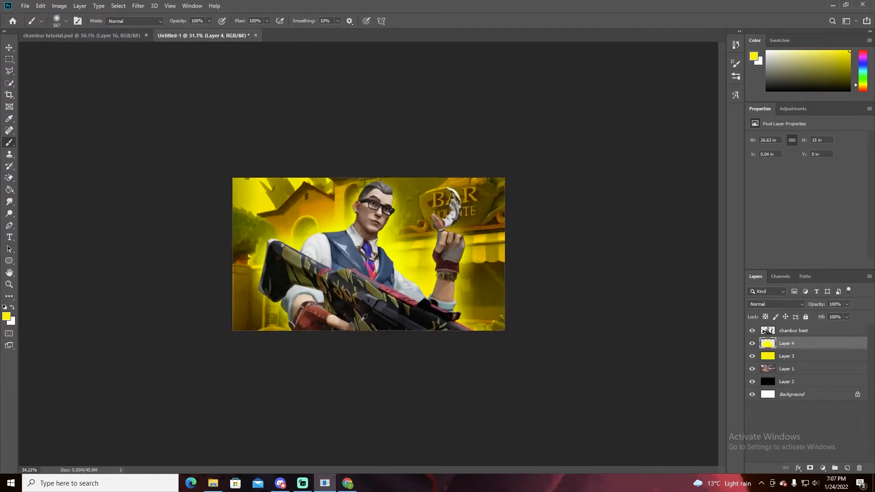
scroll(323, 268, "up", 5)
scroll(346, 273, "up", 2)
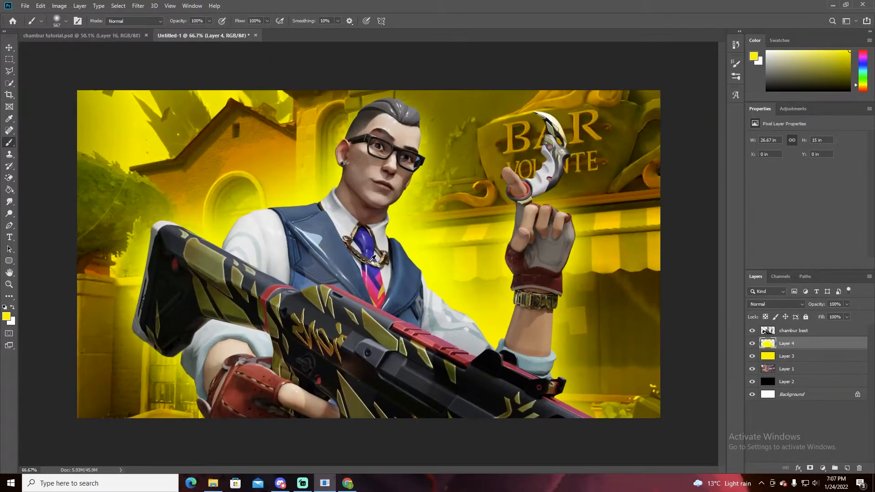
Step: Apply a Gaussian Blur with a 4.2 pixel radius to the street background on Layer 1
left_click(799, 374)
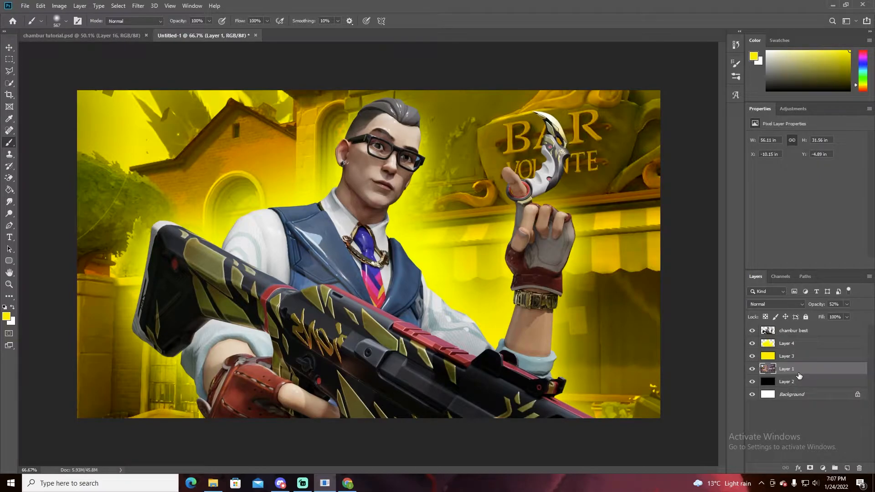
left_click(138, 6)
mouse_move(166, 111)
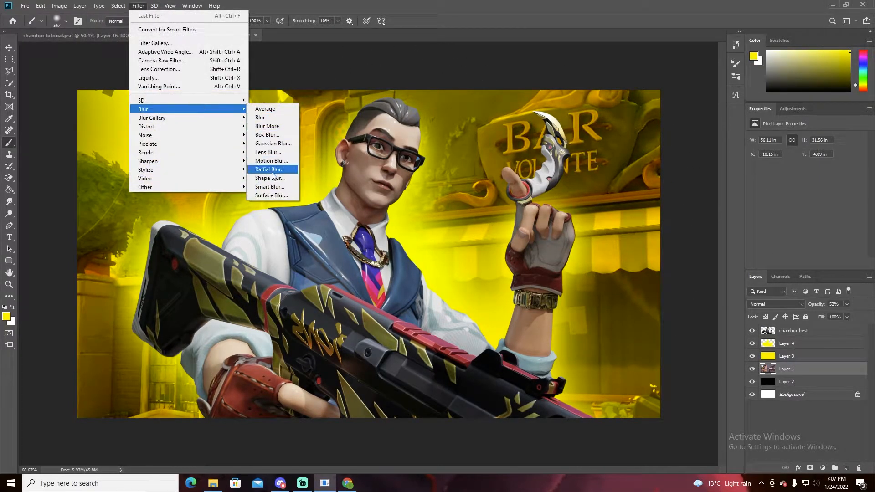
left_click(273, 143)
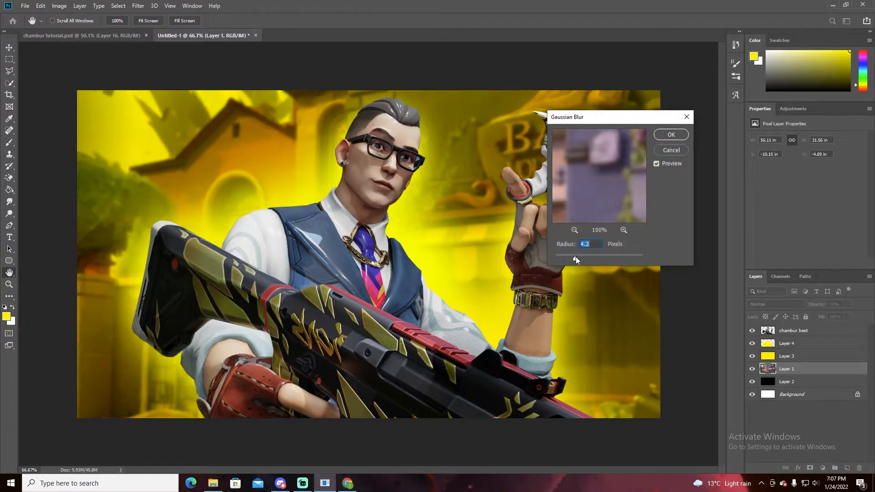
left_click(677, 138)
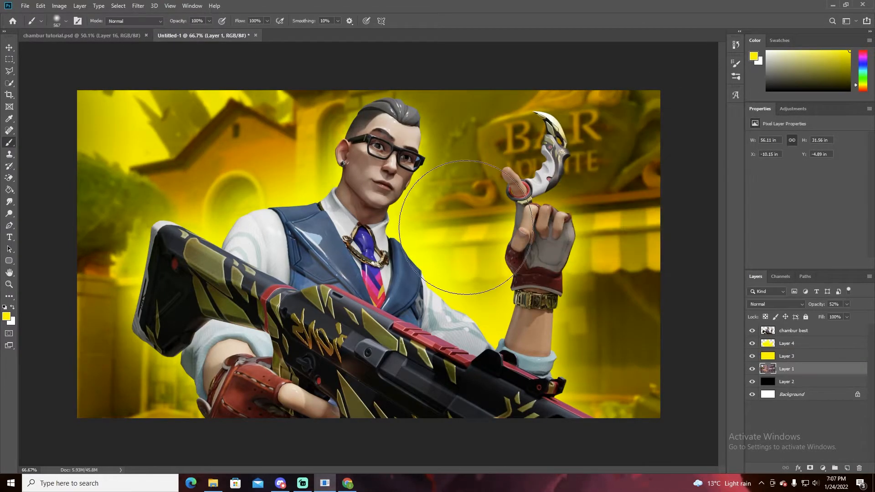
scroll(465, 227, "down", 2)
scroll(466, 227, "up", 2)
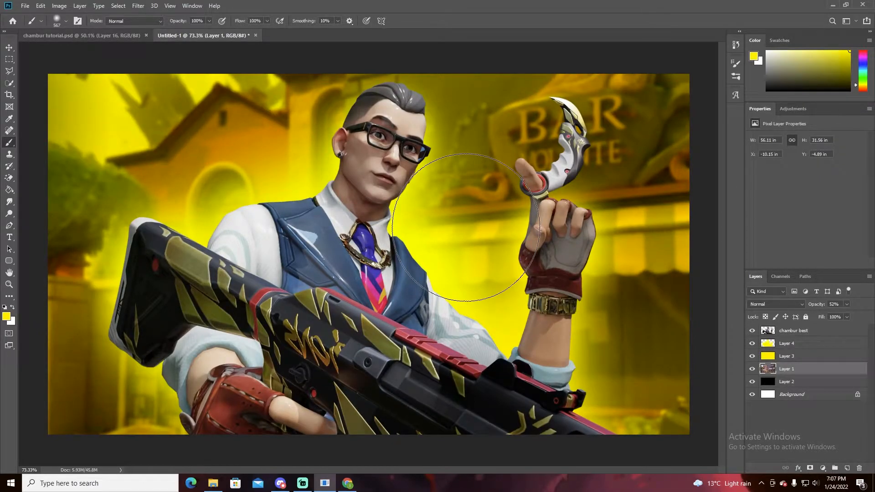
scroll(442, 230, "down", 2)
scroll(441, 230, "up", 2)
scroll(442, 230, "down", 2)
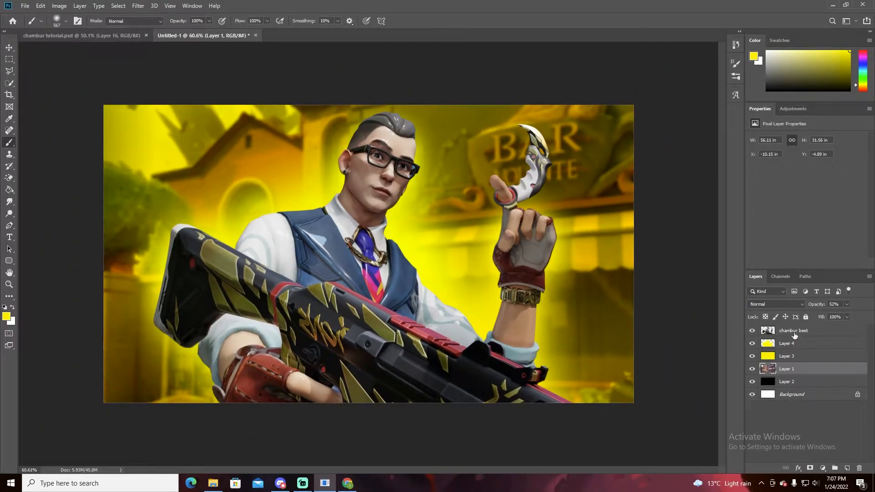
Step: Delete the yellow-painted Linear Dodge (Add) layer, Layer 5, above the character layer
left_click(794, 332)
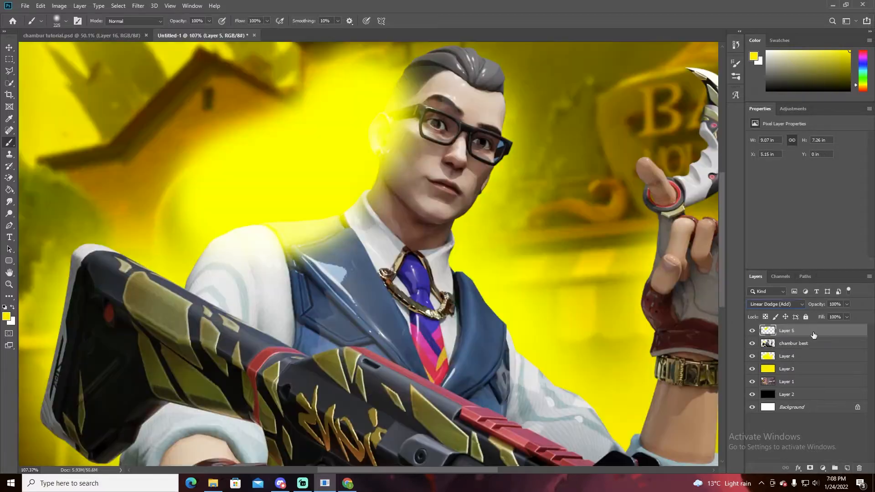
right_click(814, 330)
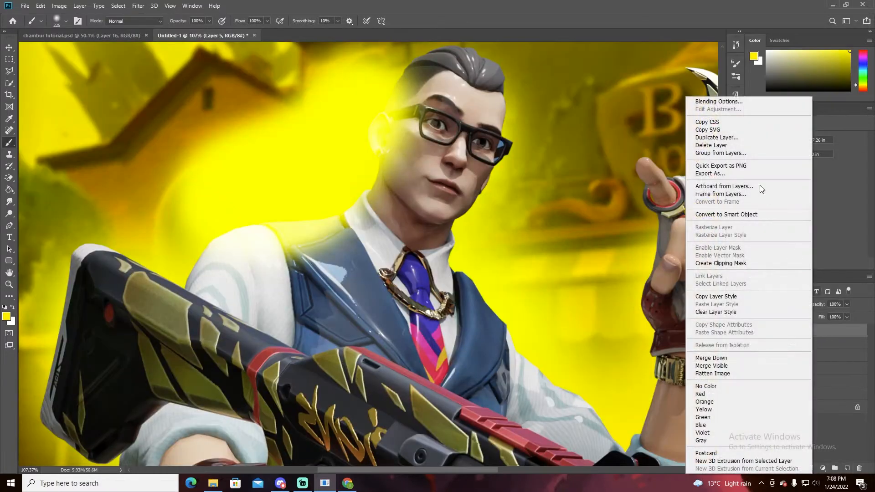
left_click(736, 145)
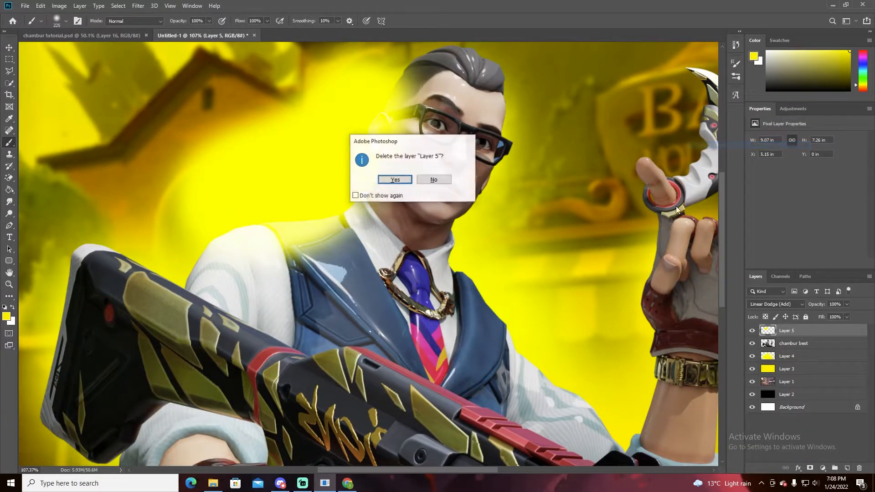
left_click(394, 180)
scroll(388, 184, "down", 2)
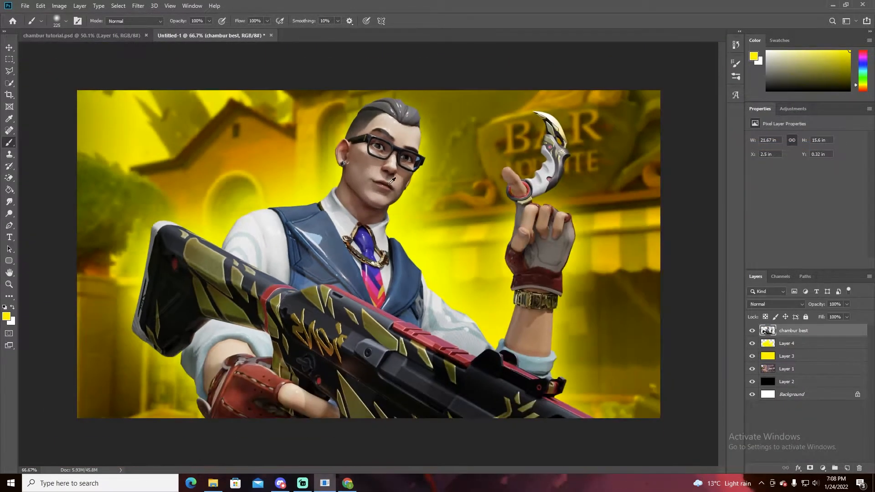
Step: Resize the soft round brush to about 147 px with Layer 5 copy active
scroll(390, 183, "up", 5)
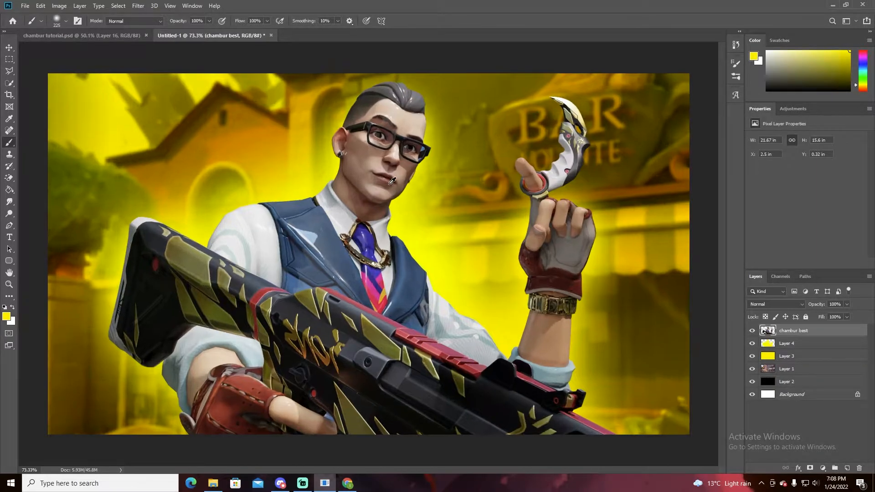
scroll(390, 183, "down", 5)
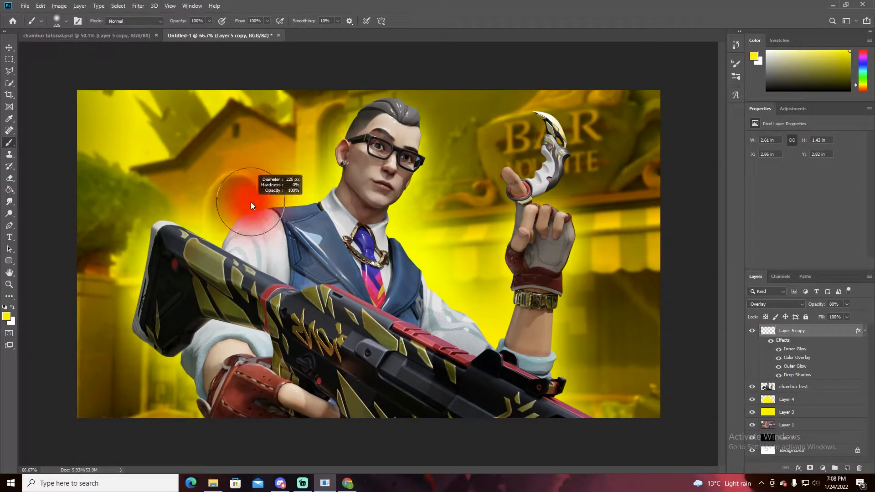
mouse_move(251, 203)
left_mouse_down()
mouse_move(233, 199)
mouse_move(246, 179)
mouse_move(263, 179)
mouse_move(398, 232)
mouse_move(489, 234)
mouse_move(392, 244)
mouse_move(332, 278)
mouse_move(296, 144)
mouse_move(293, 82)
left_mouse_up()
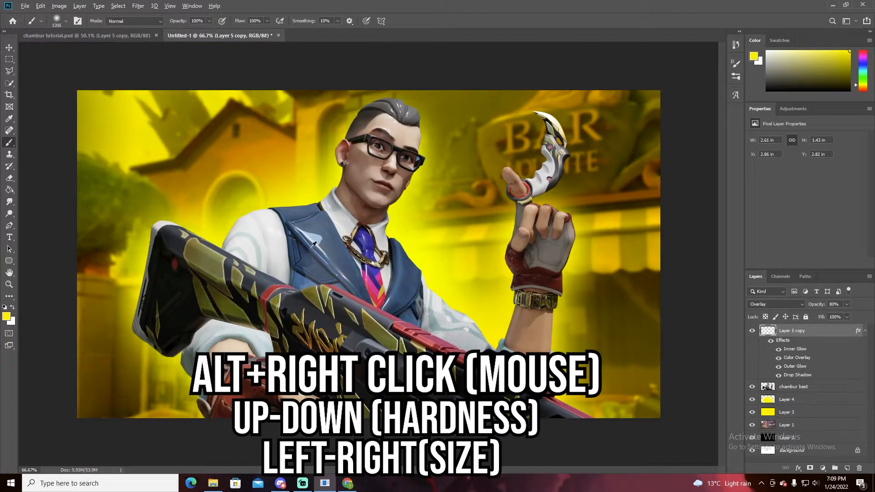
mouse_move(313, 231)
left_mouse_down()
mouse_move(330, 229)
mouse_move(279, 253)
mouse_move(399, 268)
mouse_move(377, 262)
mouse_move(376, 485)
mouse_move(318, 171)
left_mouse_up()
mouse_move(468, 261)
left_mouse_down()
mouse_move(319, 259)
mouse_move(304, 249)
left_mouse_up()
mouse_move(382, 261)
left_mouse_down()
mouse_move(281, 245)
mouse_move(295, 246)
left_mouse_up()
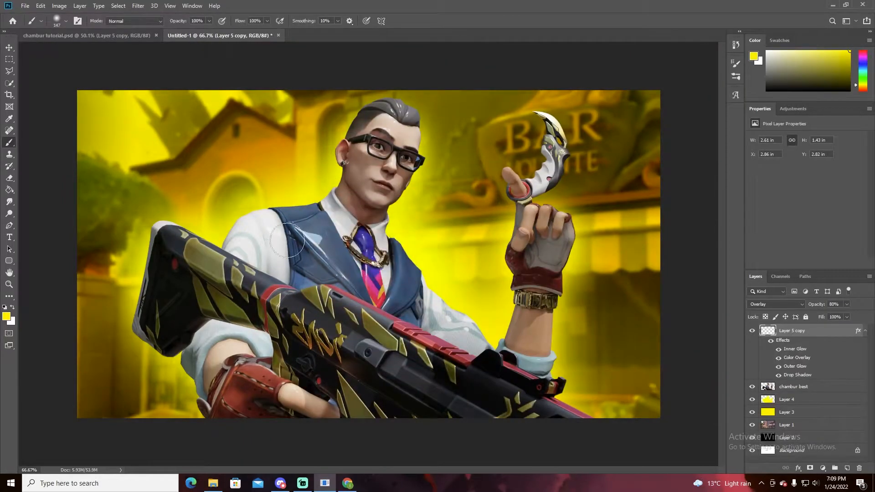
Step: Try glowing diagonal strokes across the house in the background on Layer 5 copy, undoing the first two
mouse_move(188, 200)
left_mouse_down()
mouse_move(195, 187)
mouse_move(278, 154)
left_mouse_up()
key("ctrl+z")
mouse_move(208, 138)
left_mouse_down()
mouse_move(180, 139)
mouse_move(237, 125)
left_mouse_up()
key("ctrl+z")
mouse_move(153, 185)
left_mouse_down()
mouse_move(248, 139)
mouse_move(278, 136)
left_mouse_up()
Step: Set the blend mode of Layer 5 copy to Normal and its opacity to 100%
left_click(774, 304)
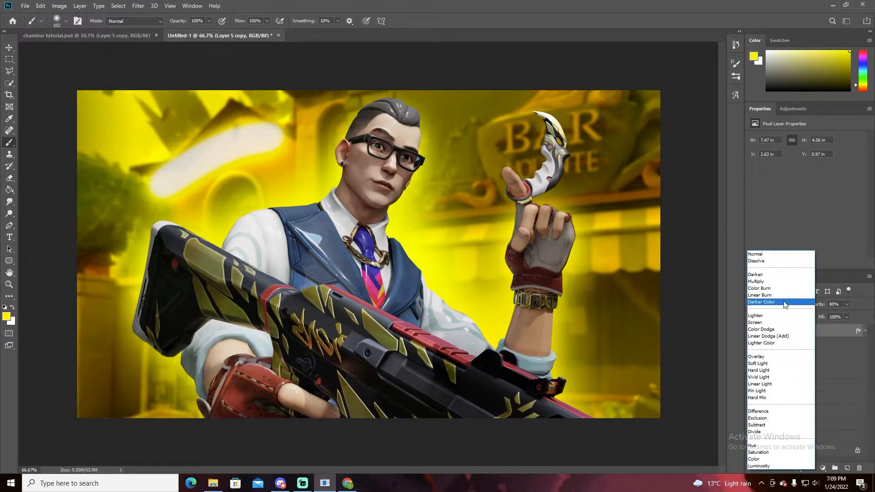
left_click(781, 256)
left_click(848, 305)
left_click_drag(846, 315, 866, 315)
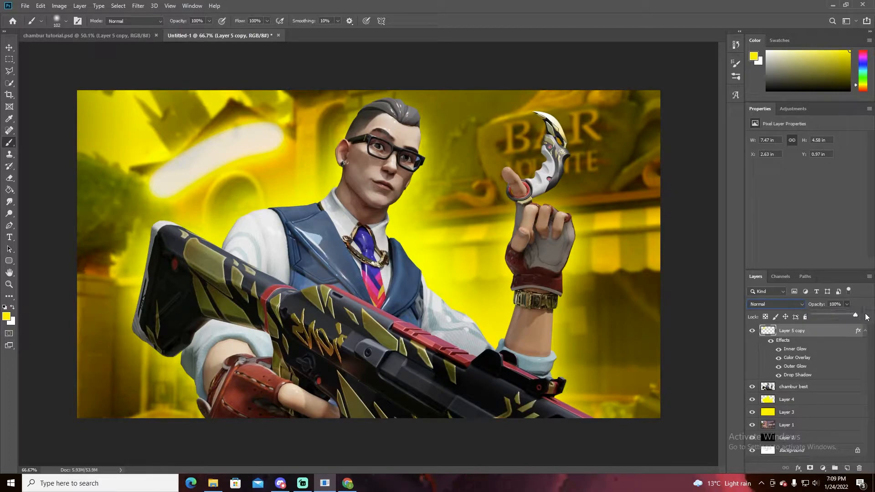
Step: Erase the glowing test stroke from Layer 5 copy and return to the Brush tool
left_click(10, 182)
left_click_drag(208, 130, 155, 166)
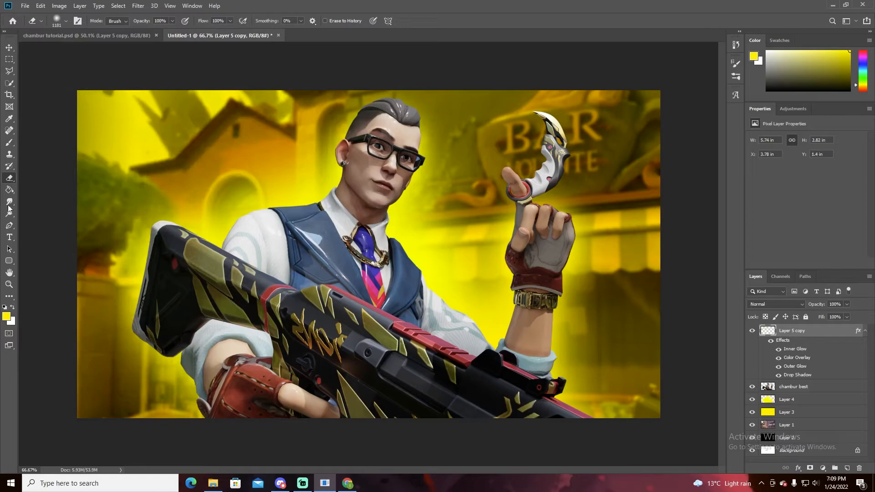
left_click(10, 143)
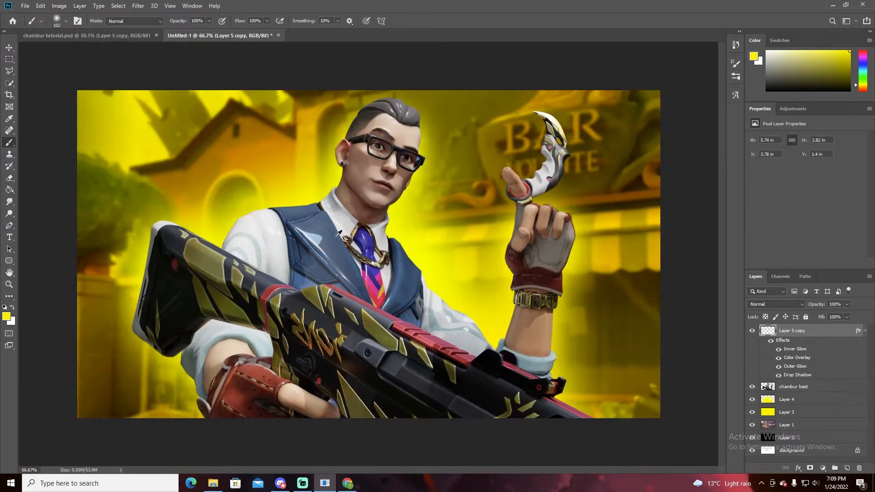
scroll(338, 235, "up", 2)
scroll(275, 316, "down", 3)
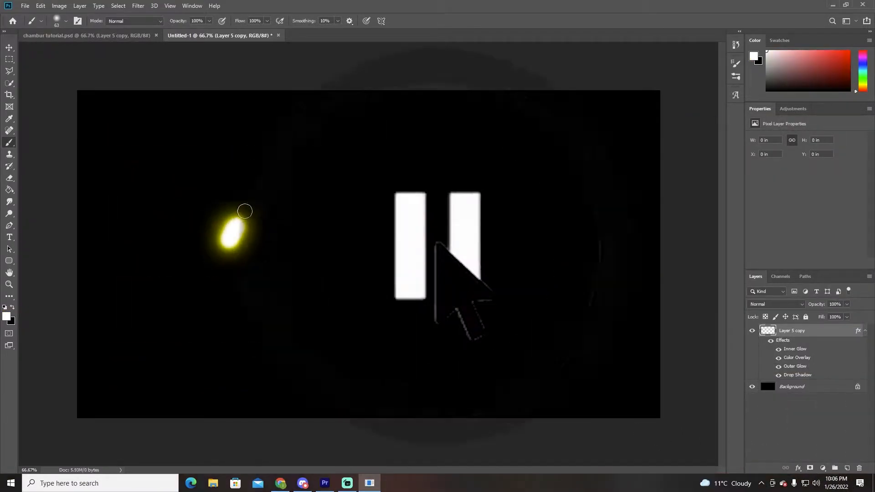
Step: Try curved white strokes with a yellow glow on Layer 5 copy over the black background, undoing each one
mouse_move(245, 210)
left_mouse_down()
mouse_move(314, 179)
mouse_move(352, 197)
mouse_move(378, 225)
mouse_move(426, 245)
mouse_move(468, 212)
mouse_move(366, 204)
mouse_move(268, 272)
left_mouse_up()
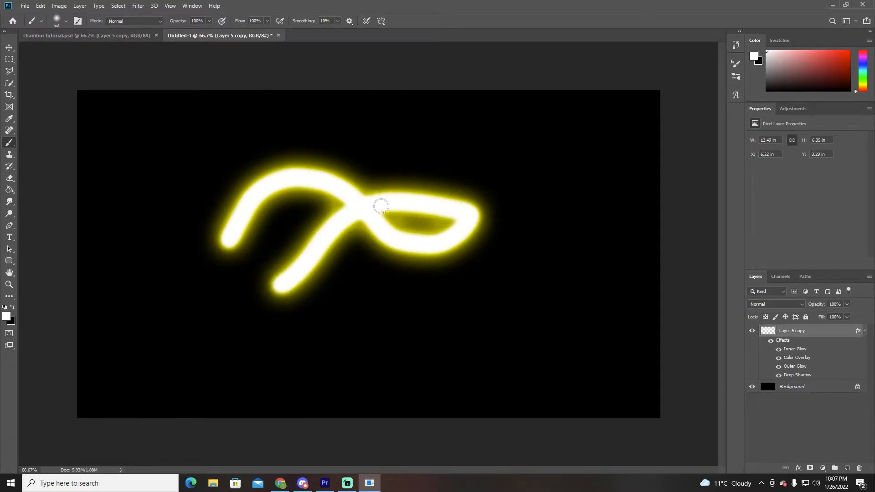
key("ctrl+z")
mouse_move(218, 243)
left_mouse_down()
mouse_move(281, 191)
mouse_move(448, 273)
mouse_move(518, 265)
mouse_move(538, 218)
mouse_move(440, 220)
mouse_move(292, 314)
left_mouse_up()
key("ctrl+z")
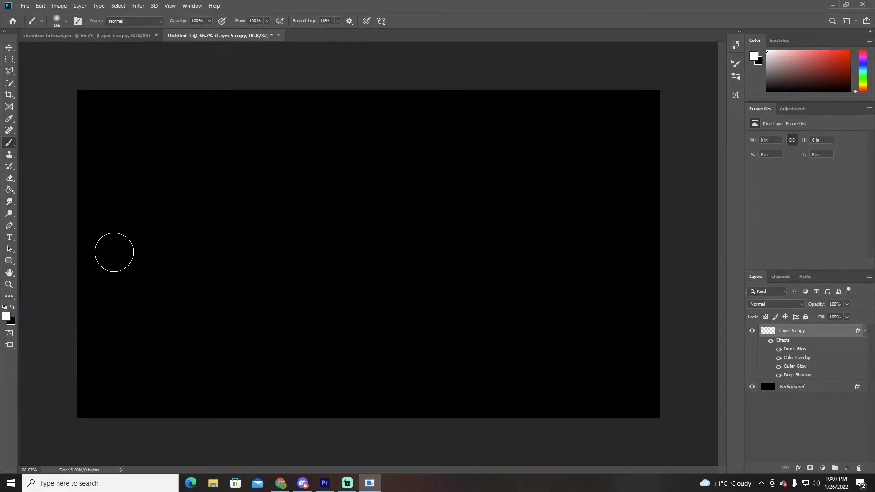
Step: Enlarge the brush and paint broad curved glowing strokes across the black canvas on Layer 5 copy
right_click(290, 192, "alt")
mouse_move(246, 259)
left_mouse_down()
mouse_move(324, 204)
mouse_move(434, 208)
mouse_move(468, 183)
mouse_move(412, 151)
mouse_move(340, 250)
mouse_move(332, 318)
left_mouse_up()
mouse_move(220, 165)
left_mouse_down()
mouse_move(261, 148)
mouse_move(570, 150)
mouse_move(572, 157)
left_mouse_up()
Step: Review the Inner Glow, Color Overlay, Outer Glow and Drop Shadow settings in the layer style of Layer 5 copy
double_click(787, 341)
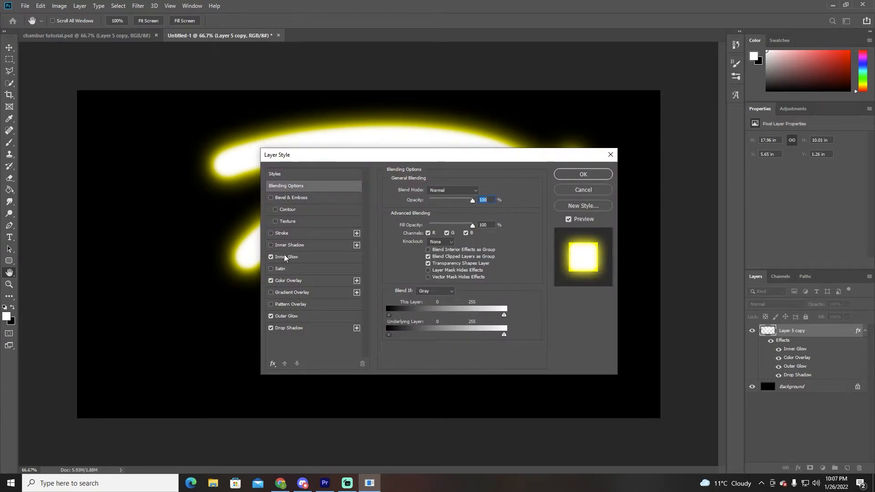
left_click(287, 257)
left_click_drag(373, 159, 511, 148)
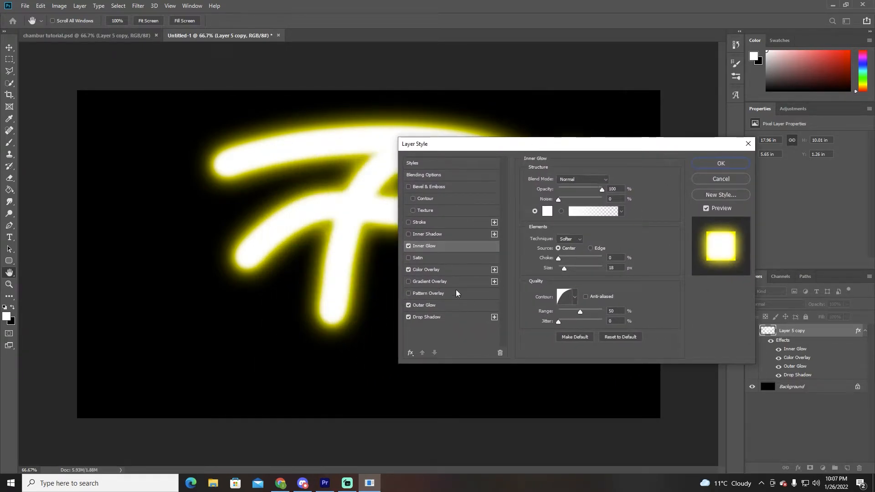
left_click(426, 269)
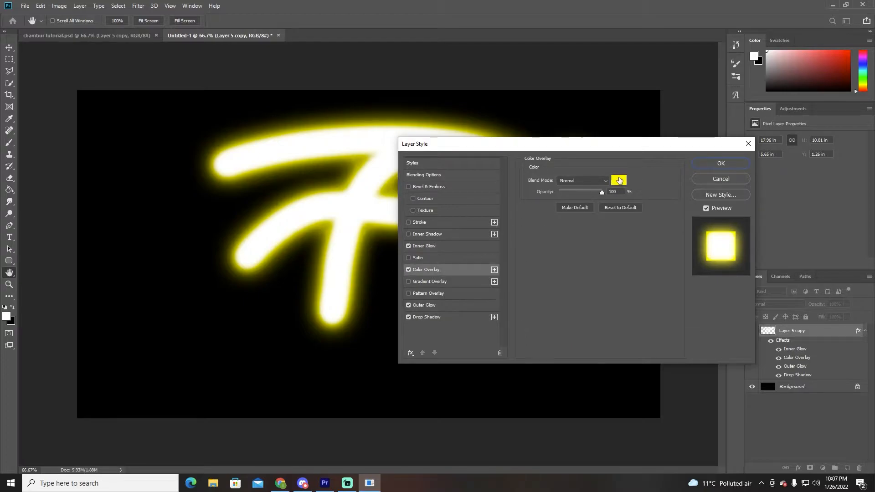
left_click(420, 304)
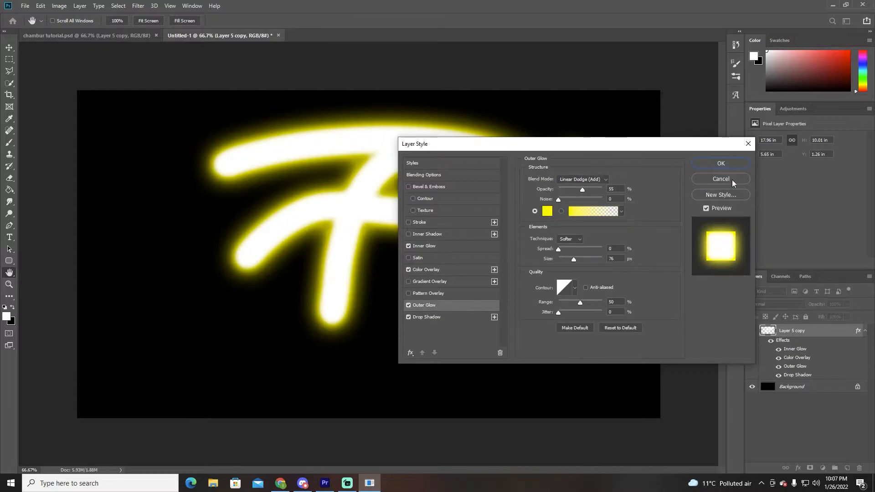
left_click(435, 318)
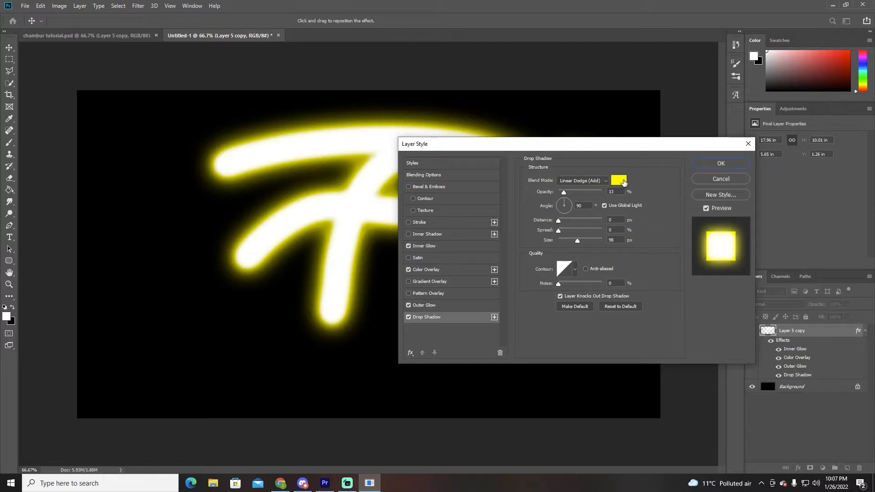
left_click(423, 274)
left_click(443, 247)
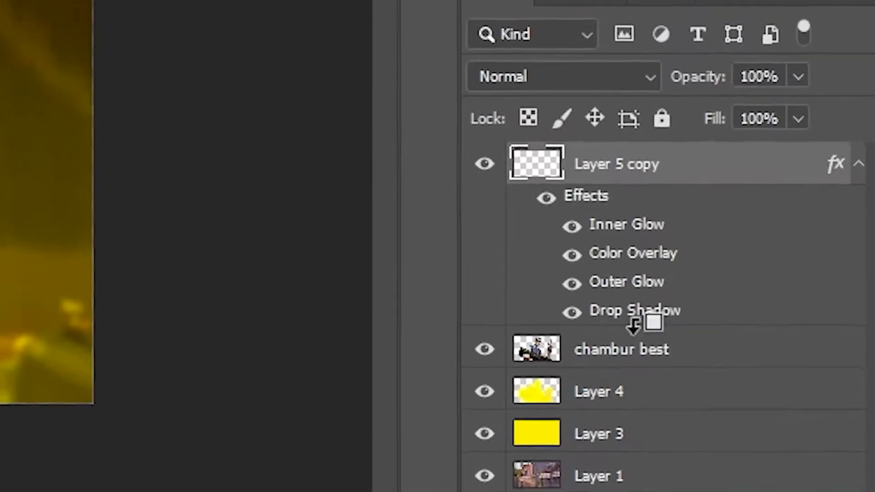
Step: Clip Layer 5 copy to the chambur best layer, then try a glow stroke on the character's shoulder and undo it
left_click_drag(623, 321, 676, 324)
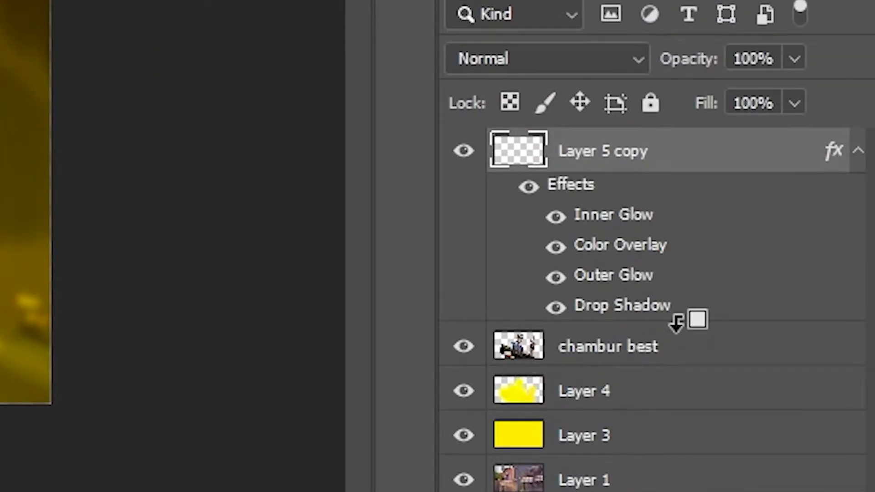
left_click(676, 323, "alt")
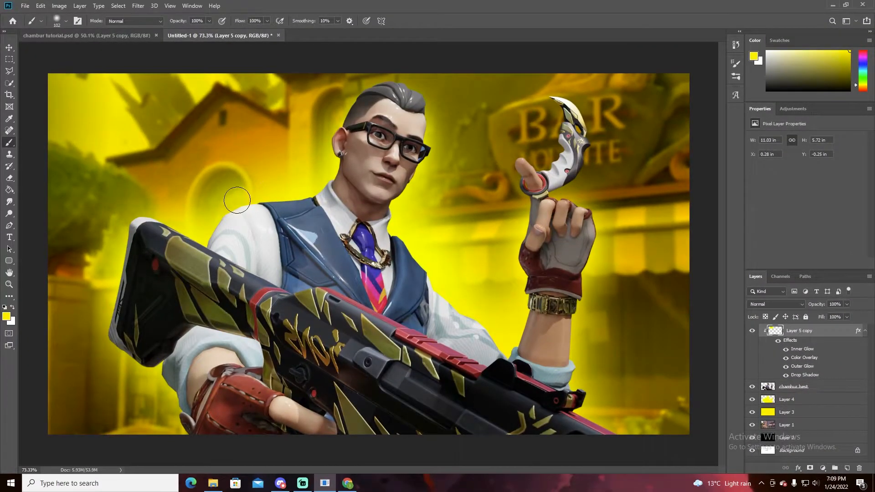
mouse_move(237, 200)
left_mouse_down()
mouse_move(283, 184)
mouse_move(163, 222)
mouse_move(240, 183)
mouse_move(265, 190)
mouse_move(206, 226)
left_mouse_up()
key("ctrl+z")
Step: Reduce the soft brush to 33 px and paint a yellow glow along the shoulder, collar, ear and hair outline
scroll(230, 180, "up", 4)
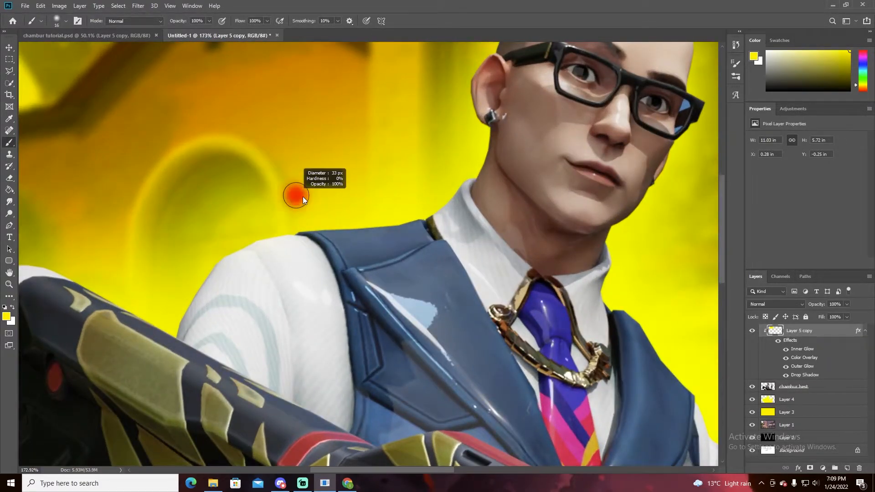
scroll(326, 204, "up", 2)
scroll(326, 204, "up", 1)
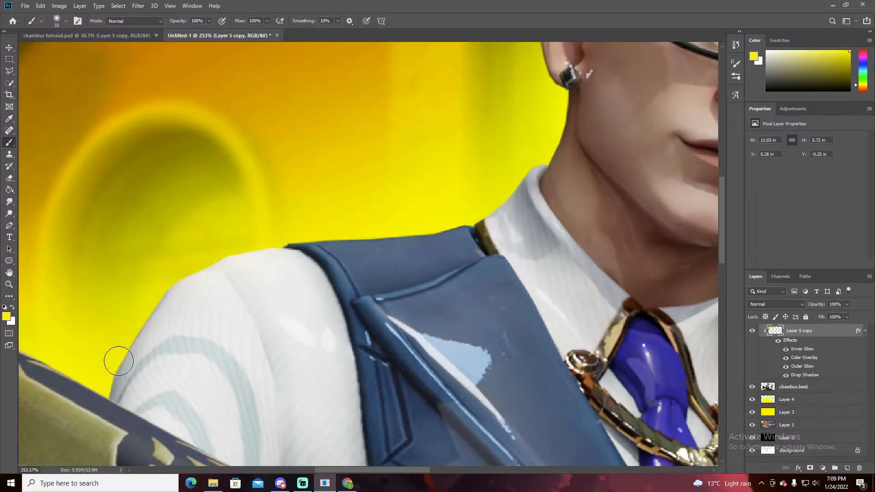
mouse_move(98, 380)
left_mouse_down()
mouse_move(120, 335)
mouse_move(157, 285)
mouse_move(121, 323)
mouse_move(114, 339)
mouse_move(180, 264)
mouse_move(217, 245)
mouse_move(153, 277)
mouse_move(322, 218)
mouse_move(251, 230)
mouse_move(428, 220)
mouse_move(499, 181)
mouse_move(456, 212)
mouse_move(480, 209)
mouse_move(541, 145)
mouse_move(550, 102)
mouse_move(539, 156)
mouse_move(557, 100)
mouse_move(547, 139)
left_mouse_up()
scroll(434, 163, "up", 10)
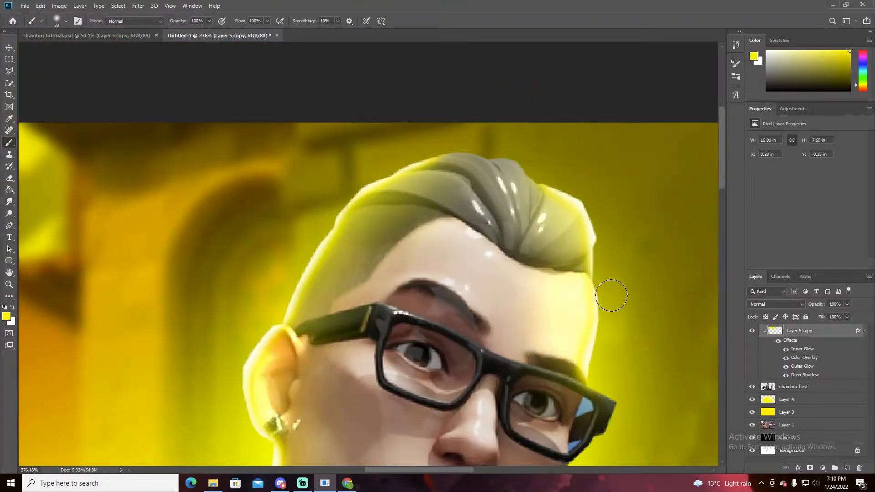
Step: Paint the glow along the face edge below the glasses, continuing down the jaw, neck and collar with a smaller brush
scroll(612, 296, "up", 5)
left_click_drag(592, 61, 535, 143)
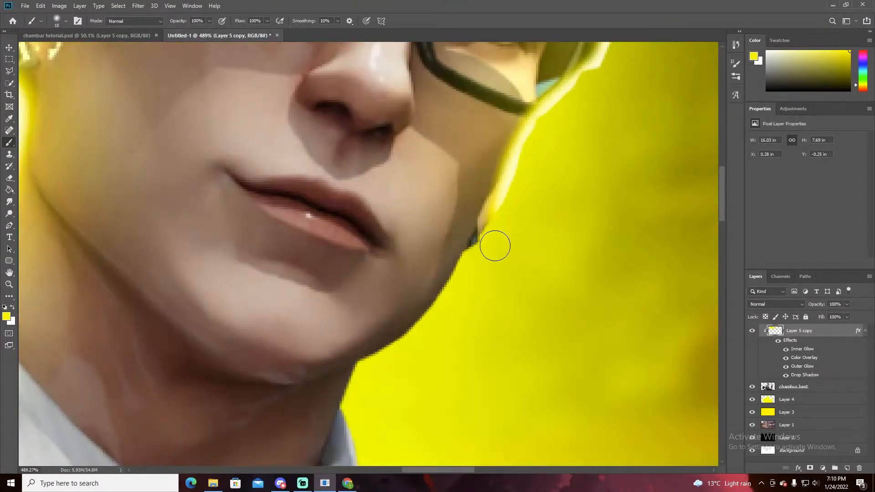
scroll(535, 143, "down", 8)
mouse_move(334, 74)
left_mouse_down()
mouse_move(323, 199)
mouse_move(487, 385)
left_mouse_up()
scroll(487, 385, "down", 5)
left_click_drag(722, 255, 722, 306)
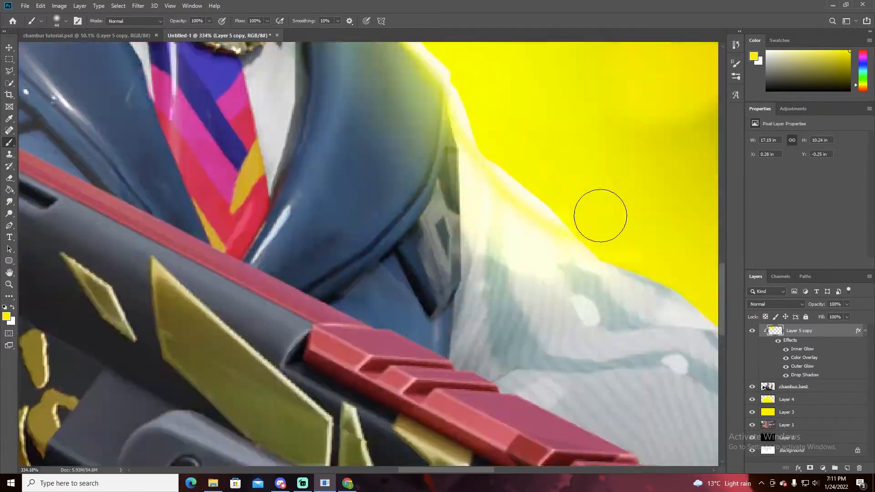
Step: Paint the glow along the vest and sleeve beside the rifle and up the inner edge of the raised arm
left_click_drag(209, 132, 486, 372)
left_click_drag(510, 401, 538, 183)
left_click_drag(722, 257, 722, 196)
left_click_drag(537, 419, 524, 118)
scroll(486, 87, "down", 8)
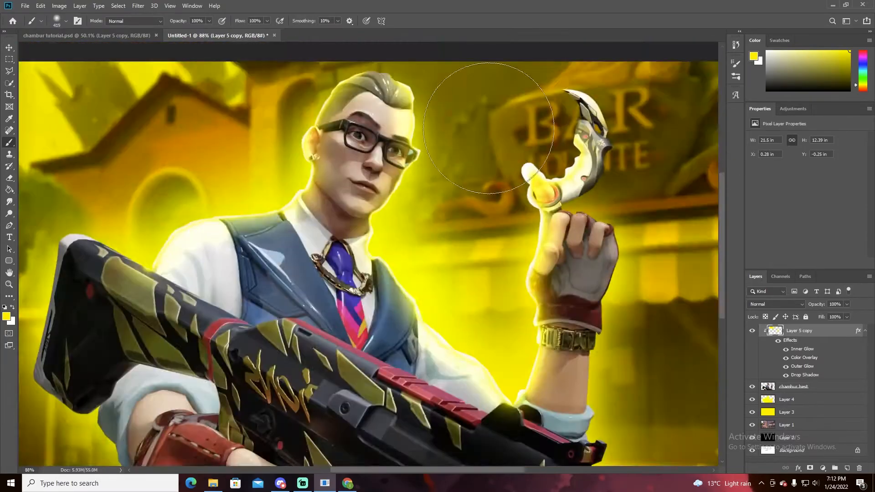
Step: Paint the glow around the knife and down the outer edge of the raised hand and forearm
scroll(576, 137, "up", 6)
left_click_drag(558, 183, 502, 244)
left_click_drag(721, 219, 723, 310)
left_click_drag(511, 136, 501, 364)
scroll(563, 349, "down", 10)
Step: Paint the glow around the rifle's stock and muzzle and along the sleeve and glove of the lower arm
scroll(273, 192, "up", 10)
left_click_drag(241, 273, 474, 157)
scroll(511, 86, "down", 8)
scroll(339, 266, "up", 6)
scroll(340, 266, "down", 6)
scroll(189, 124, "up", 6)
mouse_move(242, 55)
left_mouse_down()
mouse_move(176, 299)
mouse_move(384, 258)
left_mouse_up()
scroll(385, 258, "down", 8)
scroll(343, 254, "up", 8)
left_click_drag(328, 150, 344, 254)
scroll(99, 252, "down", 10)
Step: Examine the painted glow outline around the whole character, rifle and knife
scroll(366, 254, "up", 2)
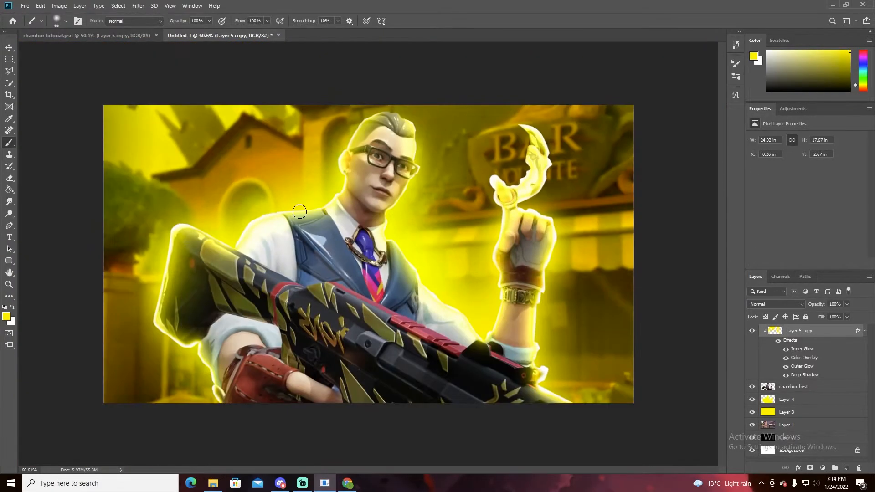
scroll(378, 232, "up", 3)
scroll(377, 232, "down", 3)
scroll(376, 231, "up", 3)
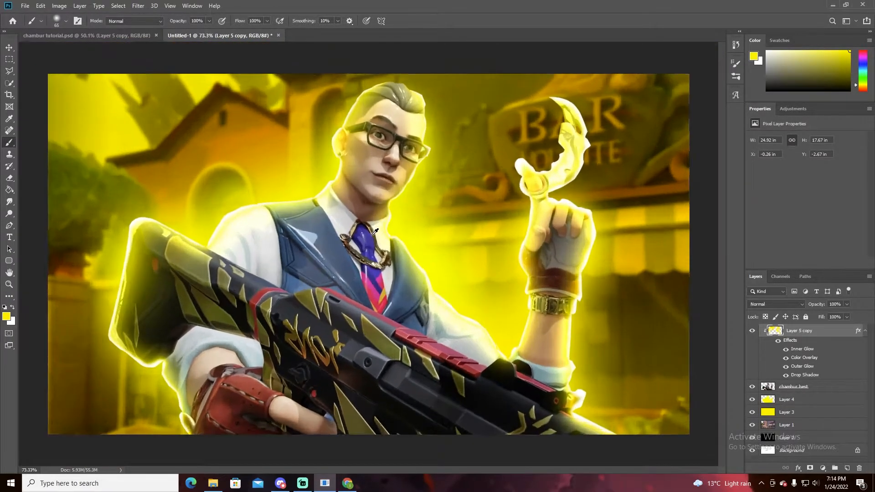
scroll(375, 231, "down", 5)
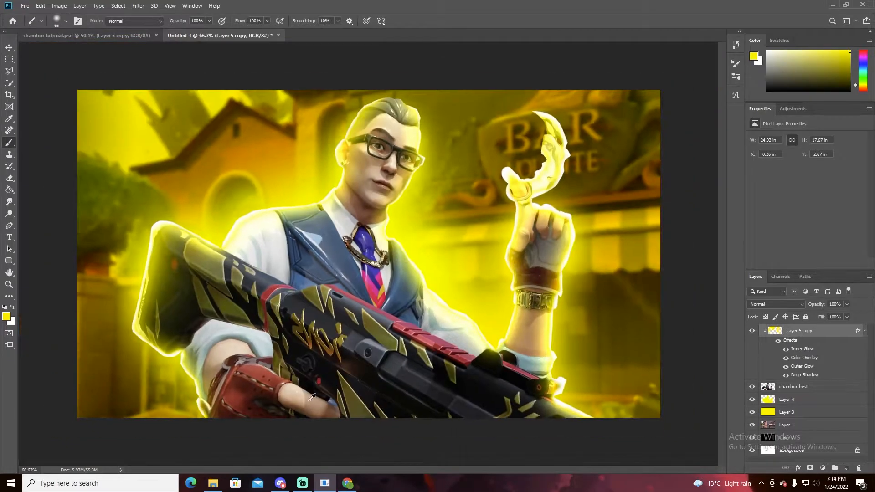
scroll(295, 373, "up", 6)
scroll(295, 373, "down", 4)
scroll(338, 271, "up", 2)
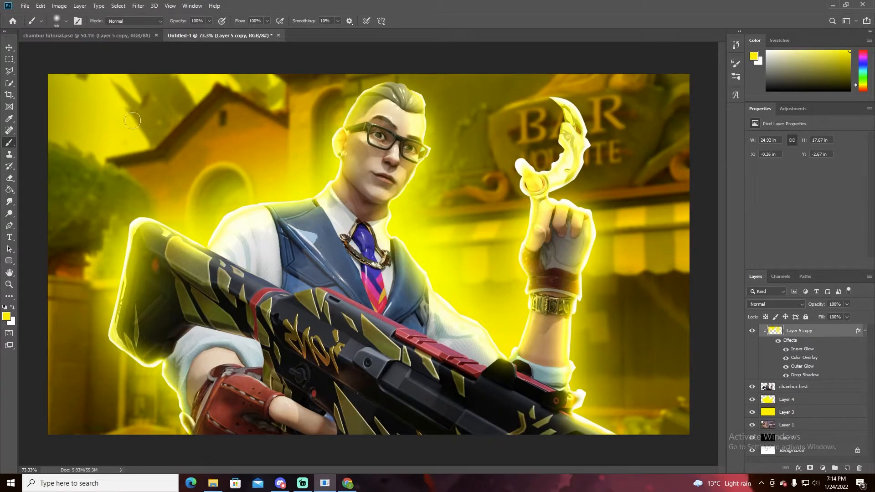
Step: Look through the blur and smudge tools and select the Smudge tool
left_click(9, 202)
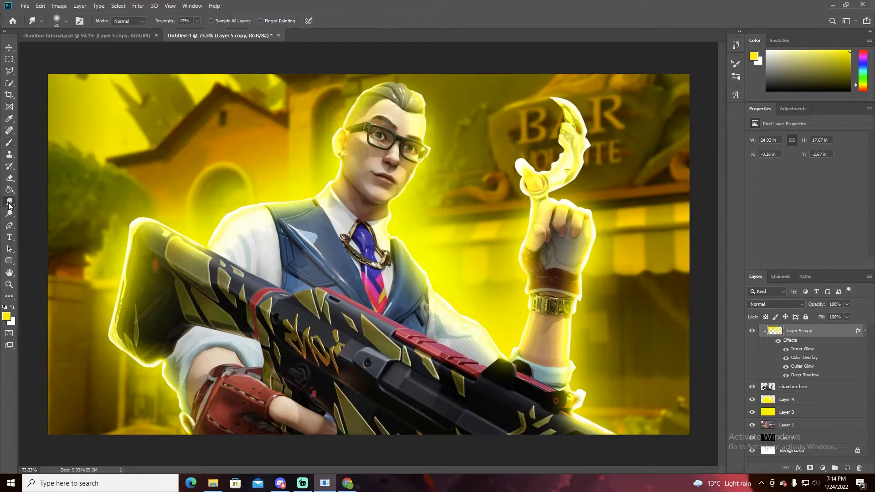
right_click(9, 203)
left_click(37, 204)
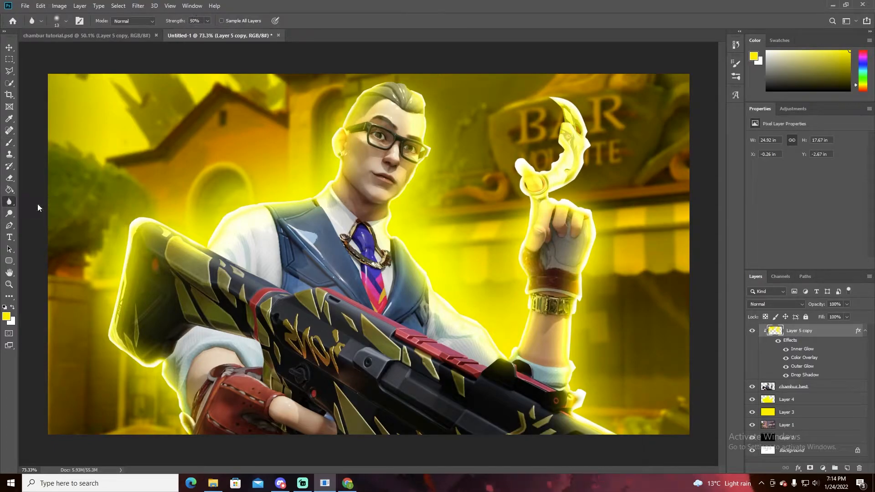
right_click(9, 201)
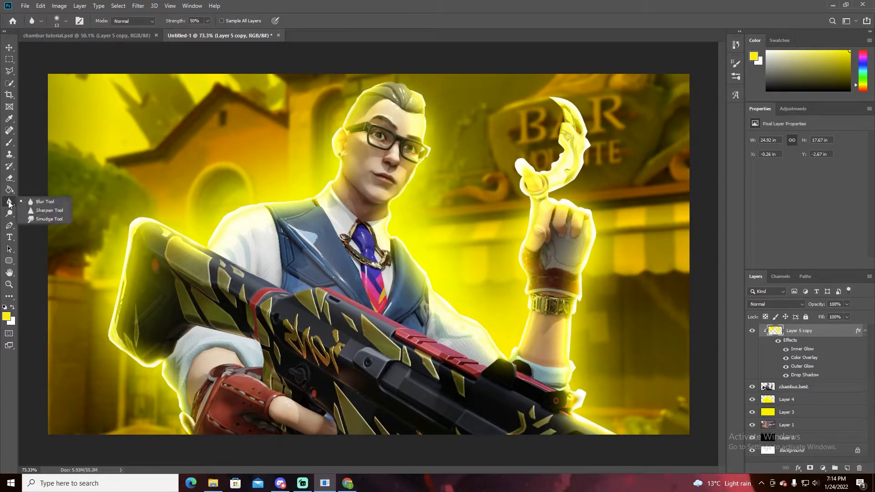
left_click(43, 218)
Step: Examine the glow edges on the shoulder, face, raised finger and knife for areas that need smudging
scroll(247, 213, "up", 8)
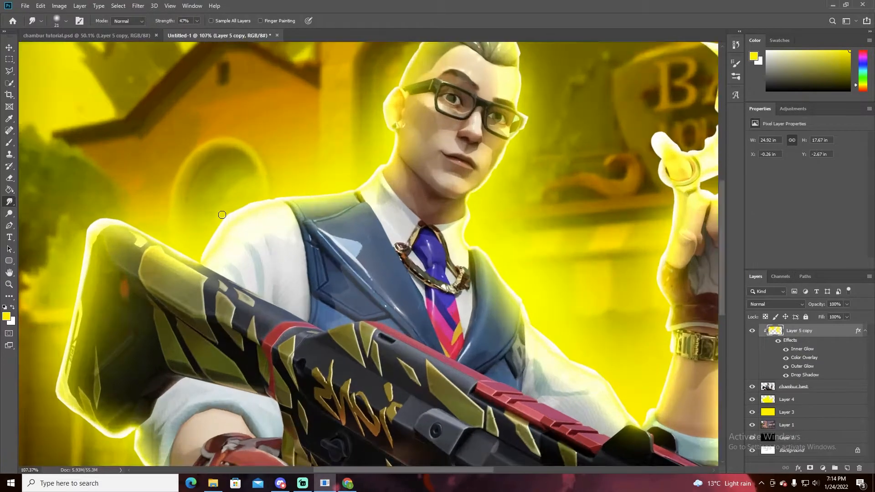
scroll(437, 201, "down", 8)
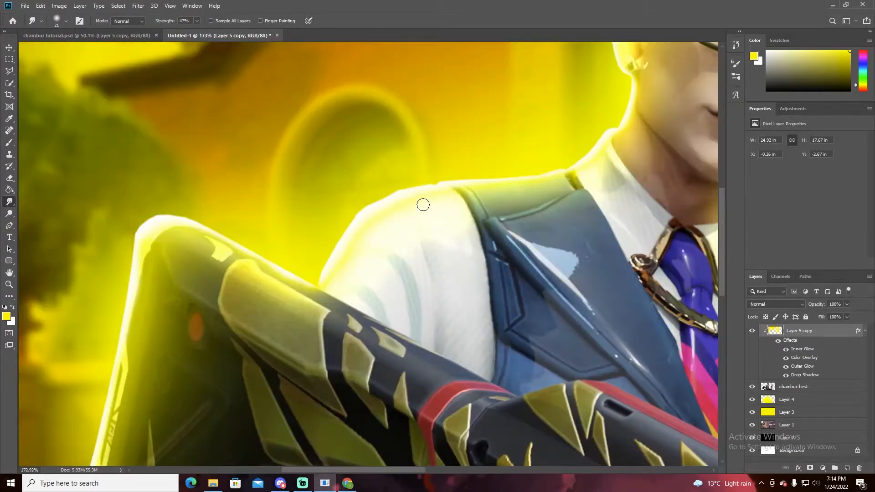
scroll(358, 230, "up", 3)
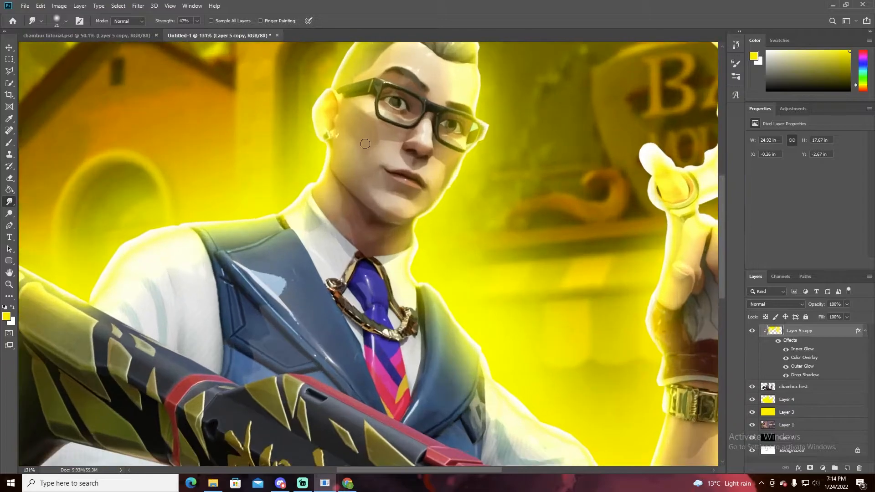
scroll(487, 295, "down", 3)
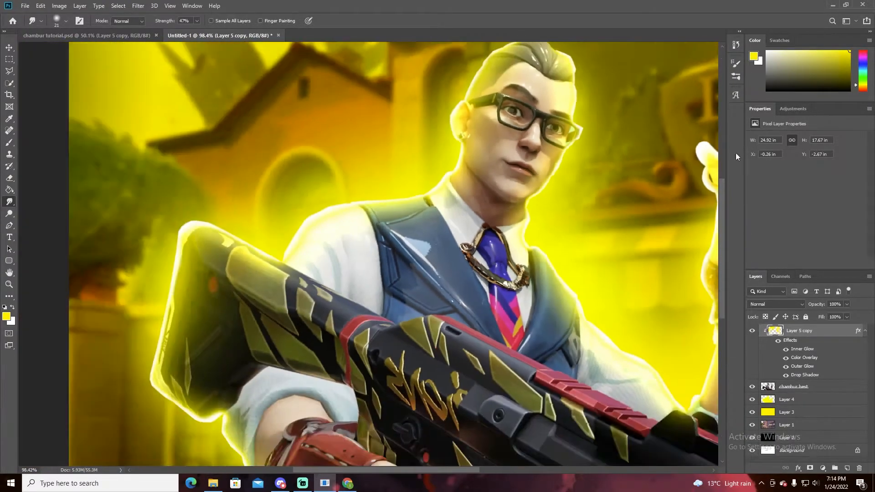
scroll(545, 133, "up", 8)
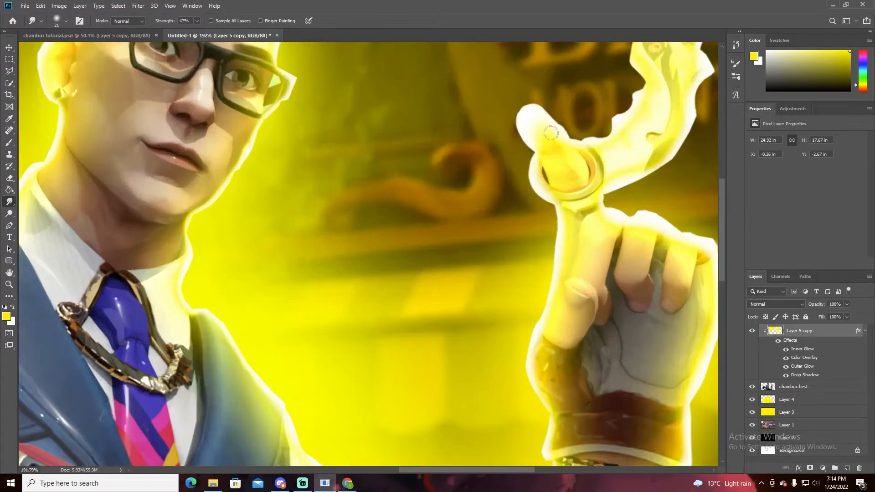
scroll(545, 133, "up", 1)
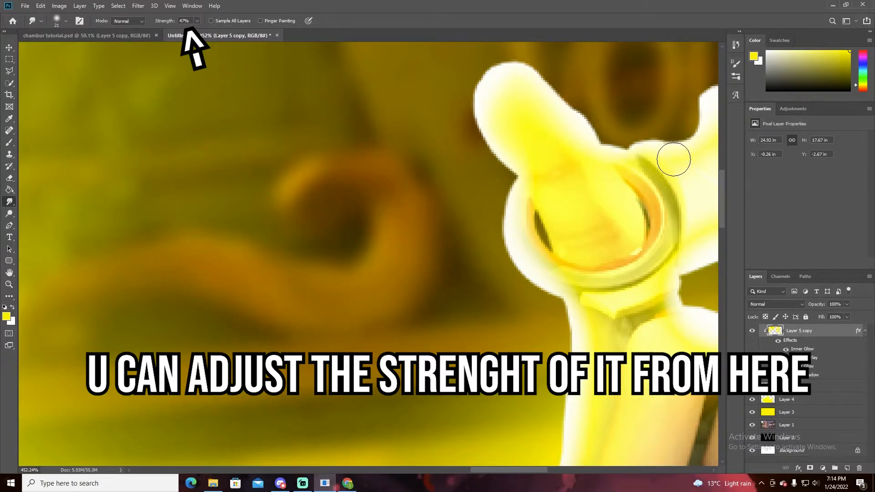
scroll(519, 191, "down", 10)
scroll(550, 223, "up", 6)
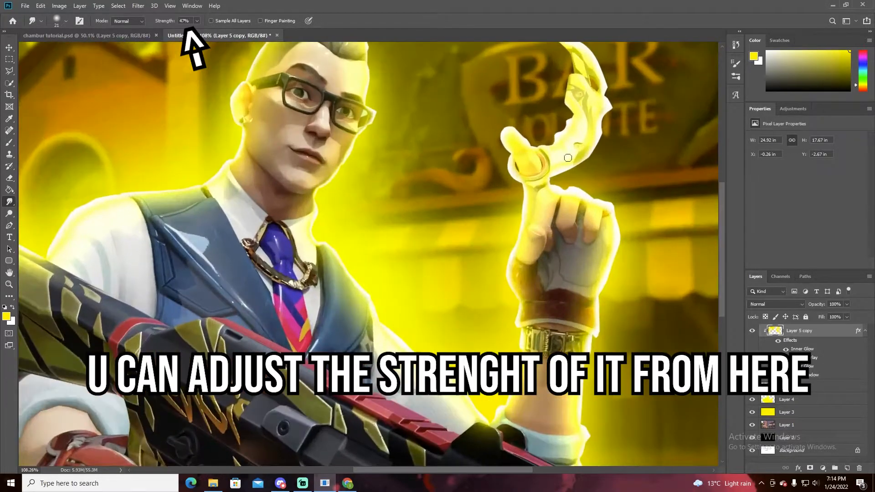
scroll(638, 110, "down", 6)
Step: Smudge the glow along the knife's blade and handle at 47% strength
scroll(596, 89, "up", 5)
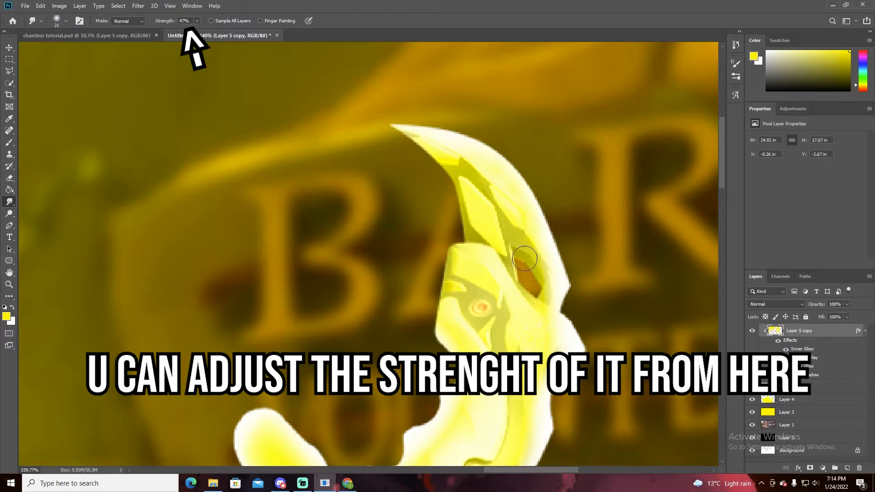
mouse_move(553, 339)
left_mouse_down()
mouse_move(561, 349)
mouse_move(553, 361)
left_mouse_up()
left_click_drag(538, 399, 553, 375)
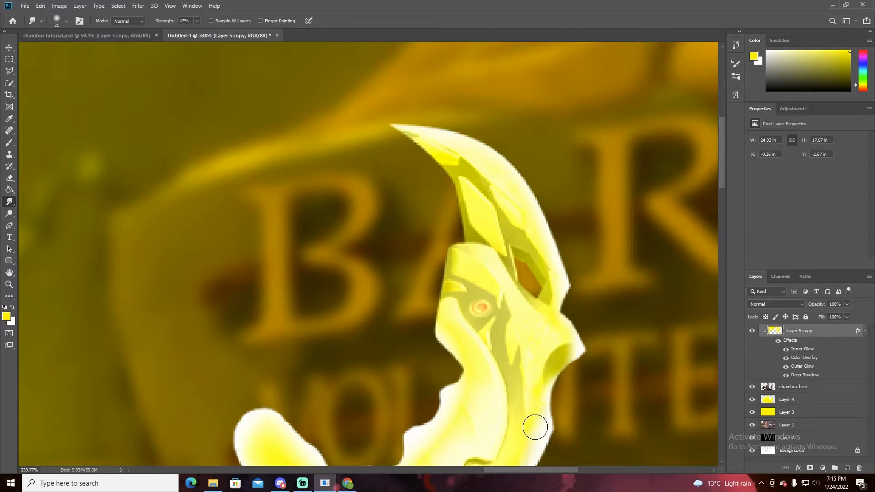
left_click_drag(719, 174, 721, 208)
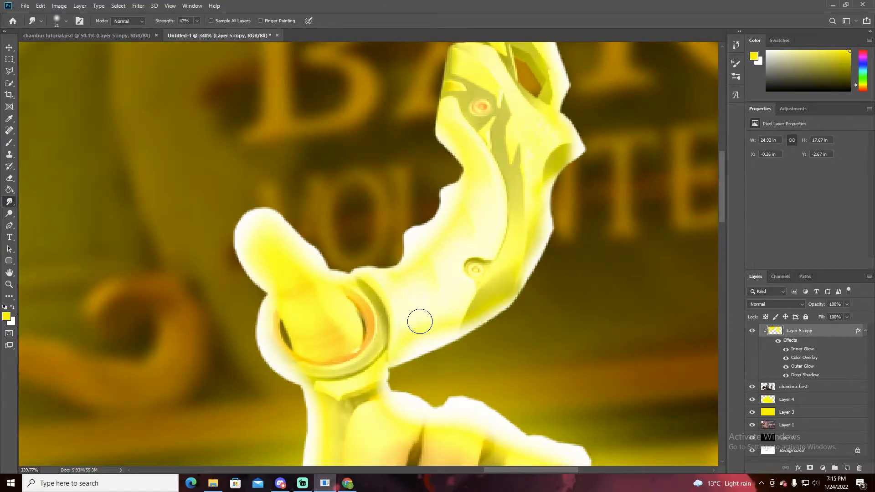
Step: Resize the Smudge brush to 17 px and pull the glow down between the fingers of the raised hand
left_click_drag(724, 185, 724, 241)
scroll(532, 144, "up", 3)
right_click(410, 115, "alt")
right_click(371, 180, "alt")
mouse_move(370, 179)
left_mouse_down()
mouse_move(339, 244)
mouse_move(367, 164)
mouse_move(340, 307)
mouse_move(362, 190)
mouse_move(344, 315)
mouse_move(350, 282)
mouse_move(373, 334)
mouse_move(350, 281)
mouse_move(355, 326)
mouse_move(357, 275)
left_mouse_up()
mouse_move(468, 147)
left_mouse_down()
mouse_move(451, 250)
mouse_move(471, 154)
mouse_move(420, 250)
mouse_move(463, 146)
mouse_move(449, 266)
mouse_move(458, 232)
mouse_move(428, 115)
mouse_move(490, 140)
mouse_move(471, 150)
mouse_move(488, 146)
mouse_move(458, 271)
left_mouse_up()
right_click(488, 148, "alt")
mouse_move(474, 191)
left_mouse_down()
mouse_move(466, 269)
mouse_move(437, 332)
mouse_move(445, 321)
mouse_move(435, 307)
mouse_move(449, 303)
mouse_move(442, 307)
mouse_move(484, 258)
left_mouse_up()
mouse_move(553, 216)
left_mouse_down()
mouse_move(553, 263)
mouse_move(560, 200)
mouse_move(554, 281)
mouse_move(569, 159)
mouse_move(542, 282)
mouse_move(564, 193)
mouse_move(539, 258)
mouse_move(542, 234)
mouse_move(551, 190)
mouse_move(545, 267)
mouse_move(562, 231)
mouse_move(545, 312)
mouse_move(554, 202)
mouse_move(517, 327)
left_mouse_up()
mouse_move(552, 240)
left_mouse_down()
mouse_move(525, 332)
mouse_move(496, 340)
left_mouse_up()
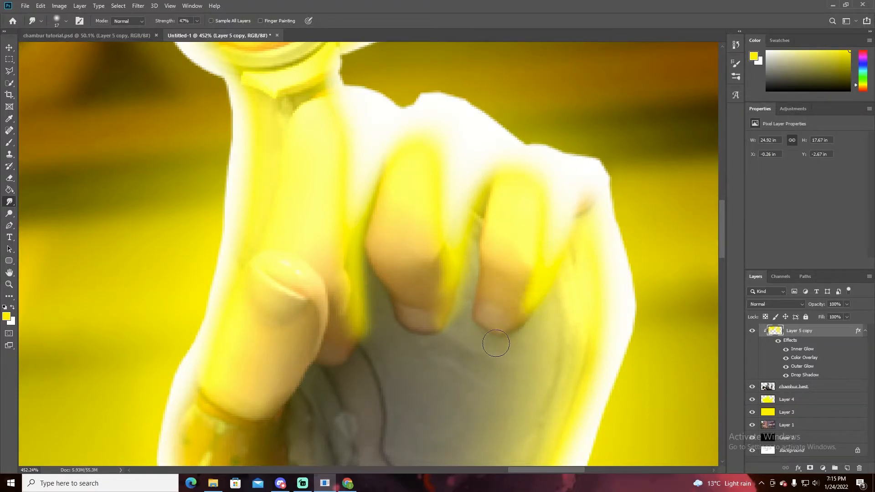
scroll(412, 272, "down", 6)
scroll(391, 246, "down", 4)
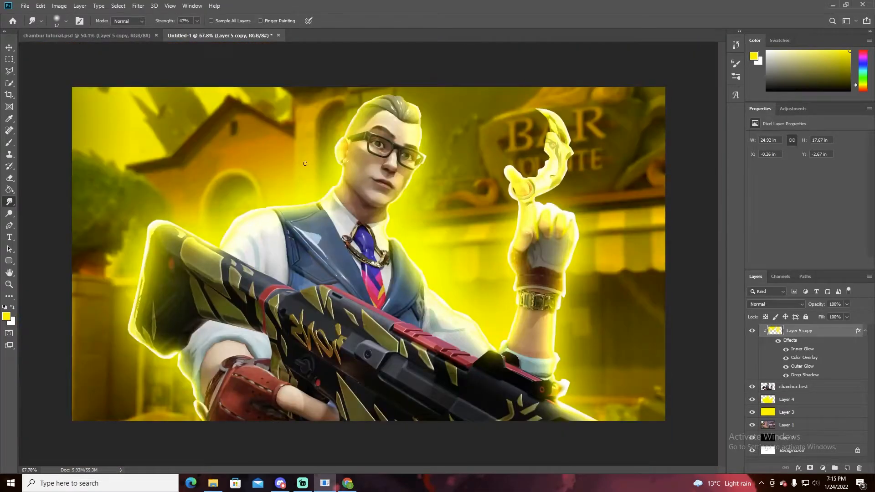
Step: Smudge the yellow glow from below the ear along the character's jawline to the chin
scroll(305, 164, "up", 9)
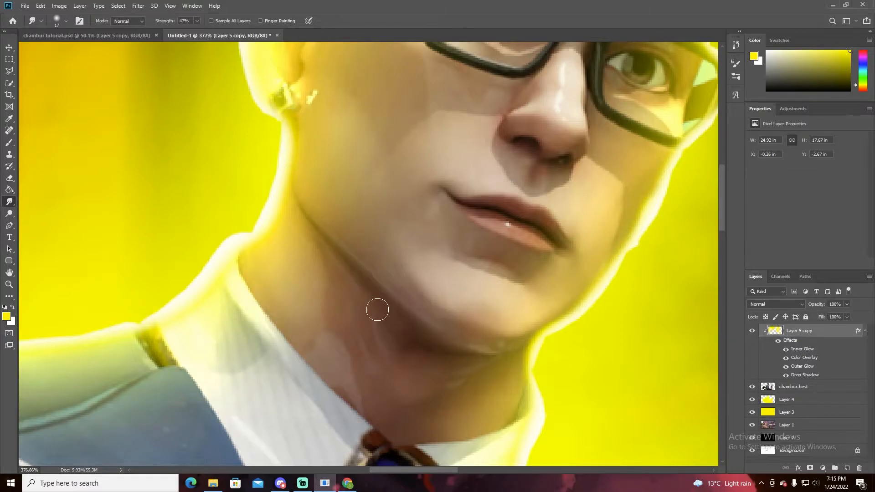
scroll(303, 181, "down", 1)
scroll(299, 179, "up", 2)
scroll(291, 164, "down", 3)
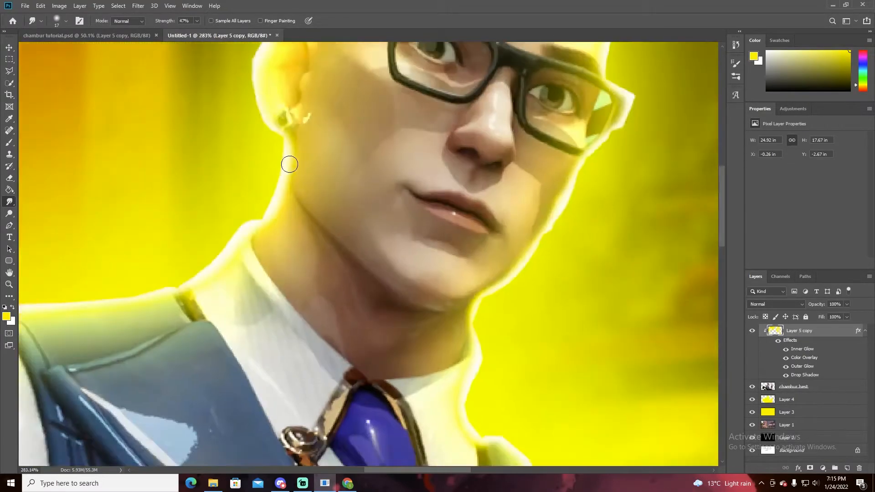
scroll(296, 187, "up", 1)
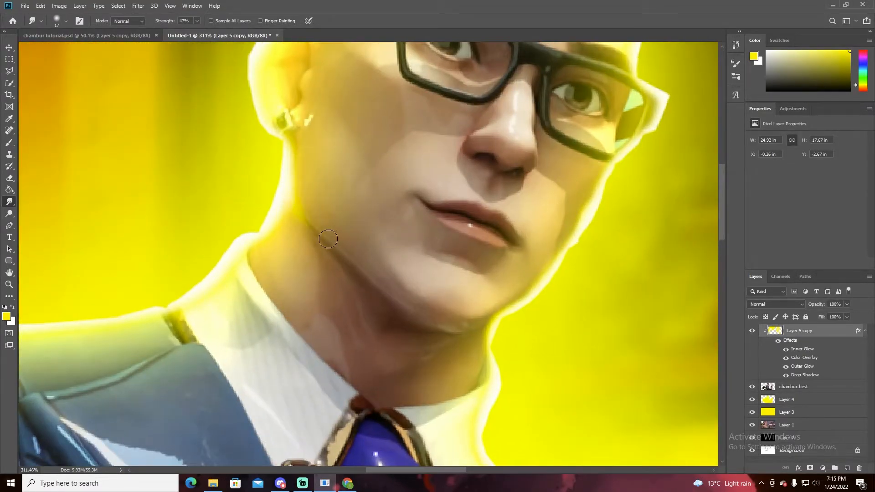
mouse_move(331, 232)
left_mouse_down()
mouse_move(293, 206)
mouse_move(360, 265)
left_mouse_up()
mouse_move(294, 194)
left_mouse_down()
mouse_move(367, 258)
mouse_move(302, 214)
mouse_move(370, 280)
mouse_move(328, 230)
mouse_move(382, 278)
mouse_move(334, 244)
mouse_move(383, 288)
left_mouse_up()
left_click_drag(332, 248, 398, 303)
left_click_drag(360, 276, 416, 313)
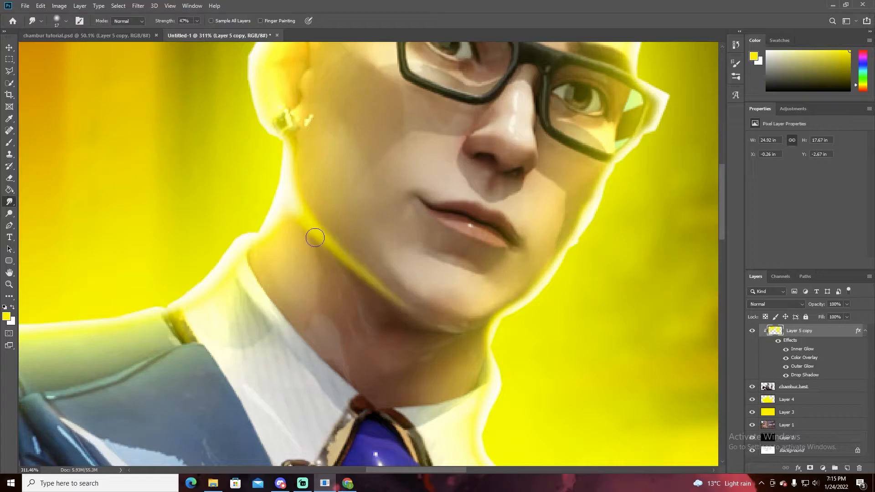
scroll(395, 266, "down", 10)
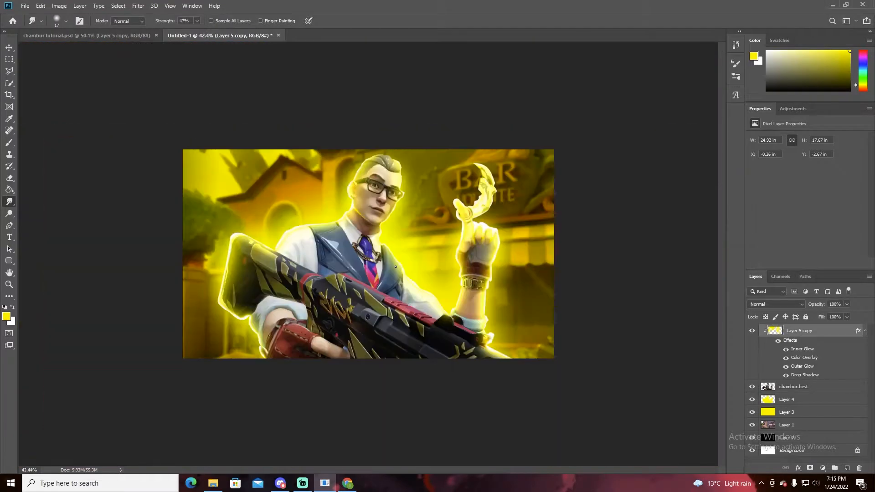
Step: Smudge the glow from the head's outer edge inward along the strands of the swept-back hair
scroll(384, 211, "up", 10)
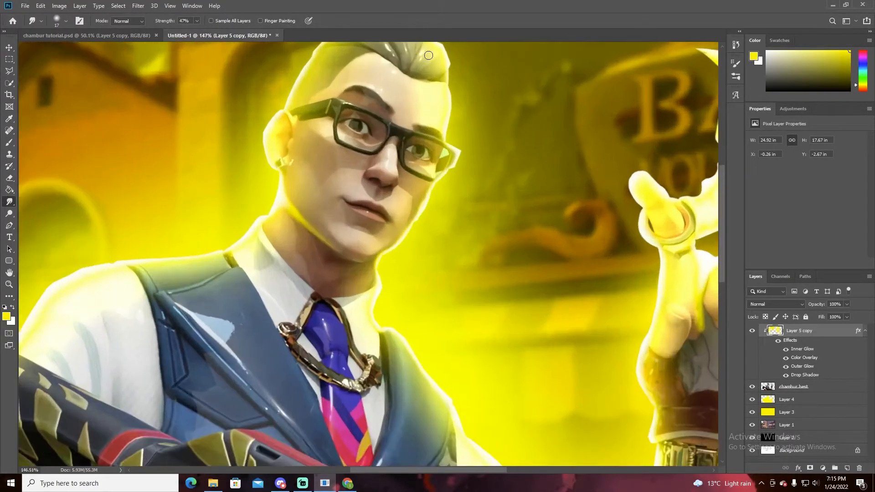
scroll(327, 68, "up", 7)
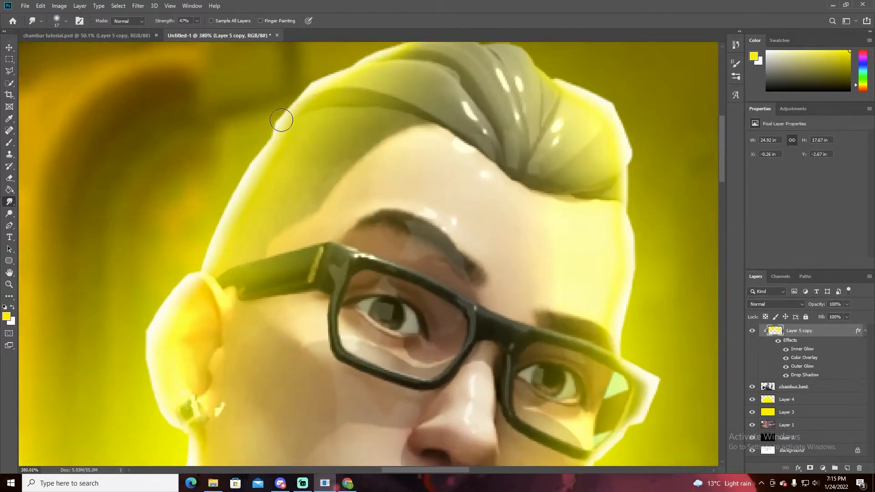
mouse_move(297, 113)
left_mouse_down()
mouse_move(415, 94)
mouse_move(274, 109)
mouse_move(369, 116)
mouse_move(417, 108)
mouse_move(284, 108)
mouse_move(435, 116)
mouse_move(369, 99)
mouse_move(344, 110)
mouse_move(447, 128)
mouse_move(343, 78)
mouse_move(471, 85)
mouse_move(359, 44)
mouse_move(508, 79)
mouse_move(370, 46)
mouse_move(500, 94)
left_mouse_up()
mouse_move(405, 55)
left_mouse_down()
mouse_move(521, 113)
mouse_move(409, 50)
mouse_move(499, 122)
left_mouse_up()
mouse_move(450, 79)
left_mouse_down()
mouse_move(501, 119)
mouse_move(536, 129)
left_mouse_up()
left_click_drag(477, 85, 518, 143)
mouse_move(249, 170)
left_mouse_down()
mouse_move(331, 162)
mouse_move(363, 172)
mouse_move(415, 156)
left_mouse_up()
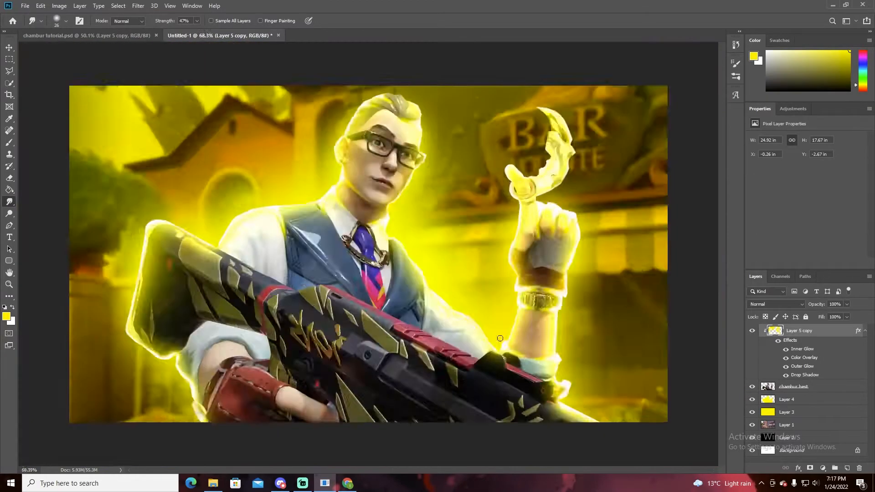
scroll(364, 254, "up", 1)
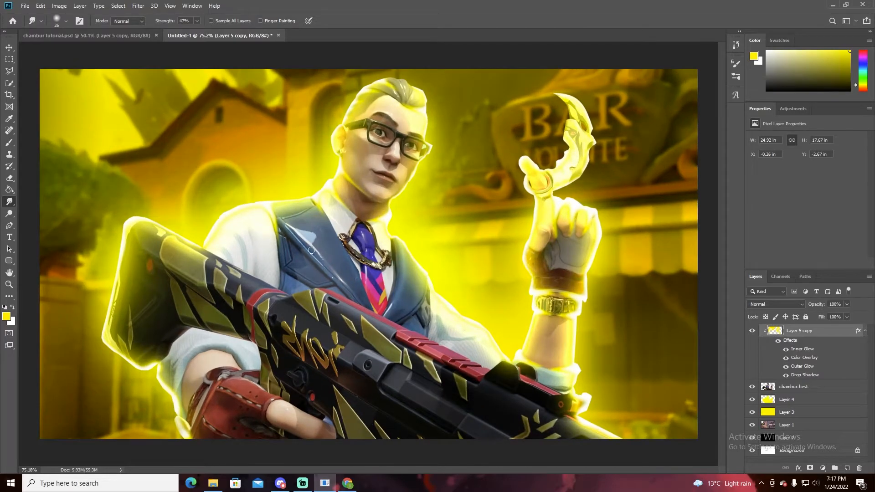
Step: Duplicate the chambur best layer, place the copy above Layer 5 copy, and clip Layer 5 copy to the original character again
left_click(804, 391)
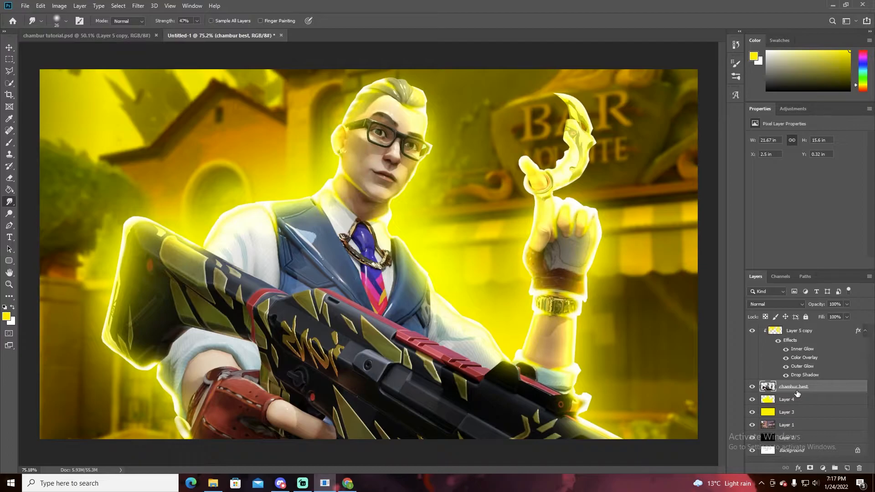
key("ctrl+j")
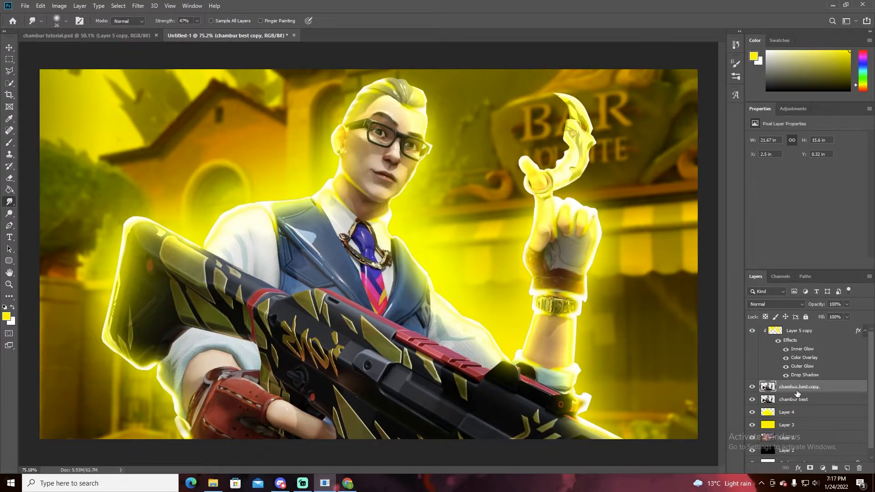
left_click_drag(823, 396, 820, 333)
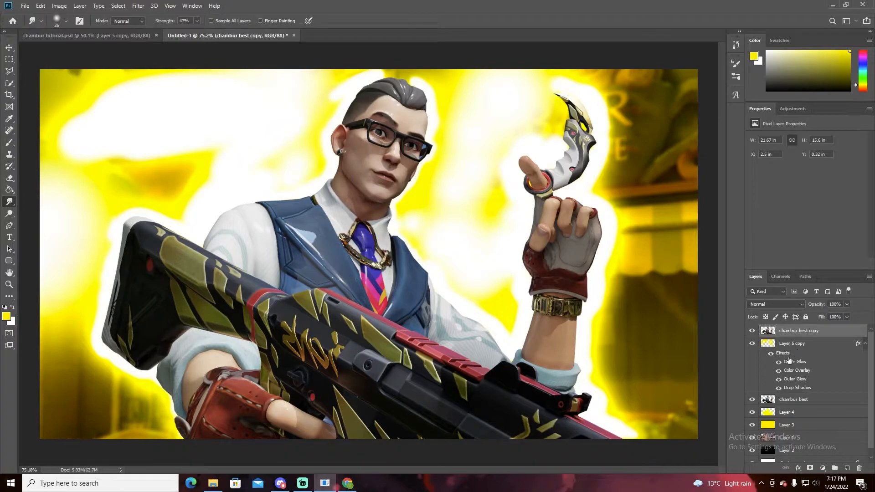
scroll(246, 183, "down", 3)
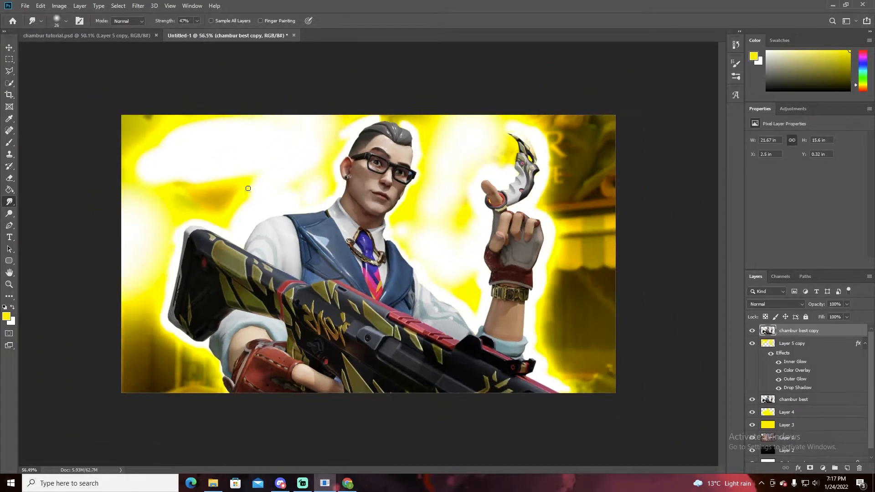
scroll(247, 188, "up", 2)
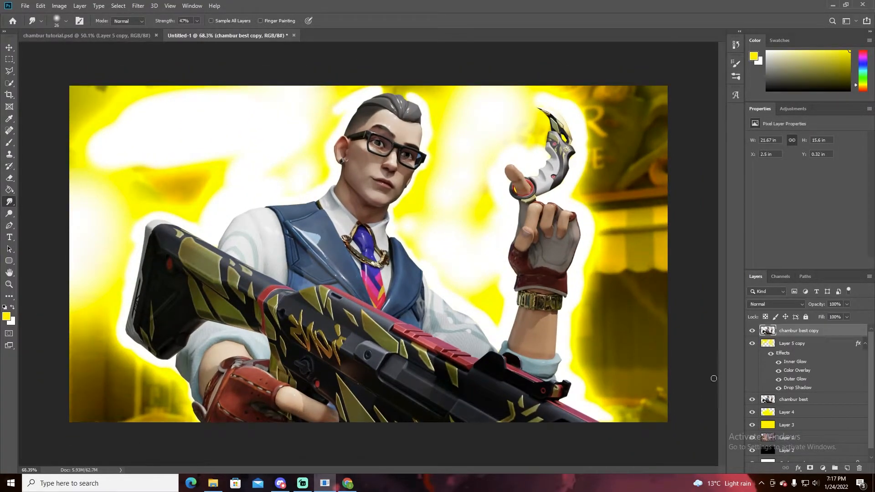
left_click(796, 392, "alt")
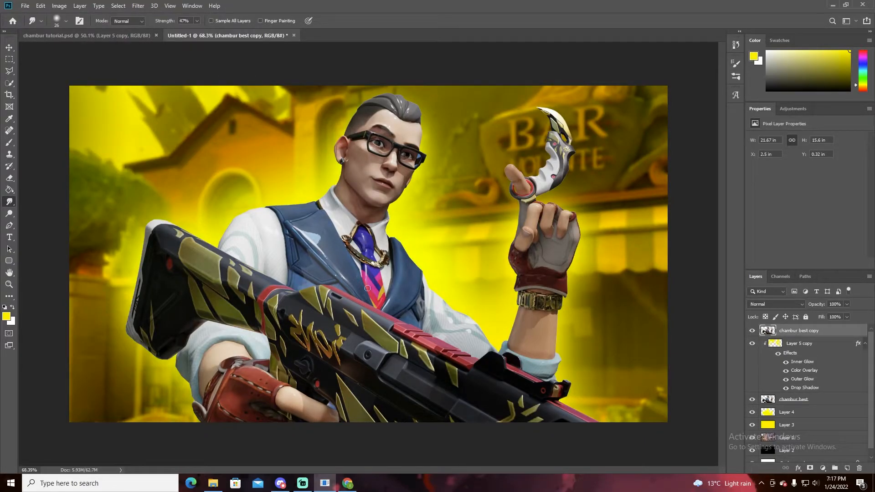
left_click_drag(821, 336, 815, 337)
key("ctrl+t")
mouse_move(325, 291)
left_mouse_down()
mouse_move(518, 296)
mouse_move(338, 293)
left_mouse_up()
key("Return")
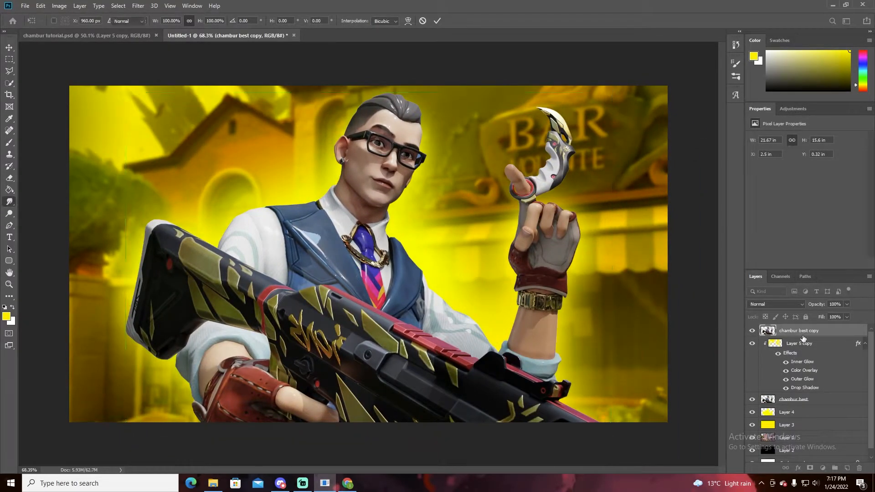
key("r")
Step: Compare the artwork with the chambur best copy layer hidden and shown
scroll(226, 306, "up", 2)
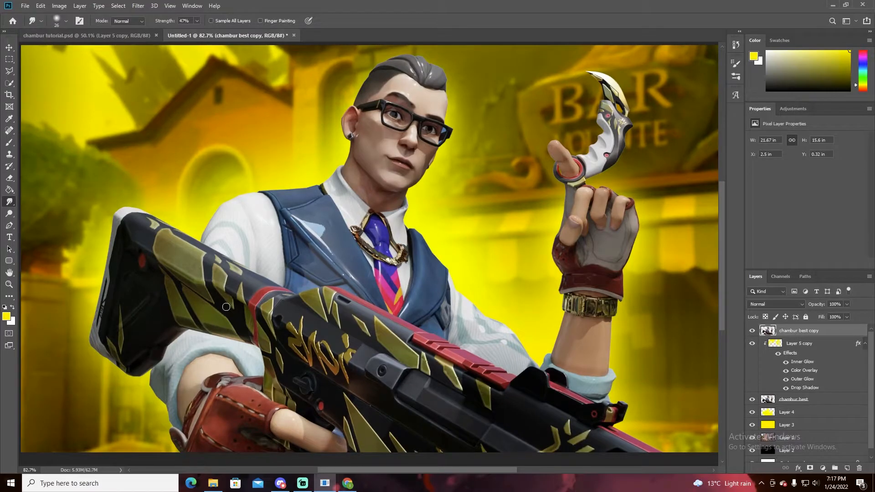
scroll(225, 306, "up", 2)
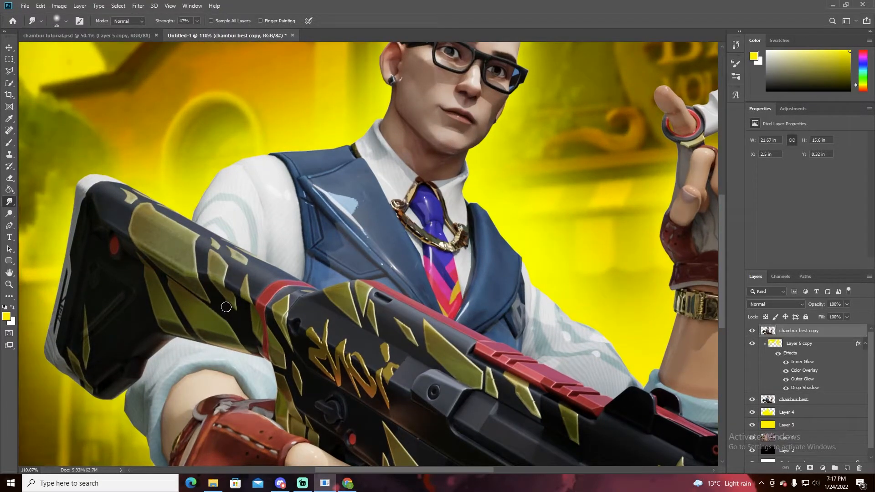
left_click(752, 331)
left_click(752, 331)
scroll(69, 101, "down", 3)
scroll(68, 101, "up", 1)
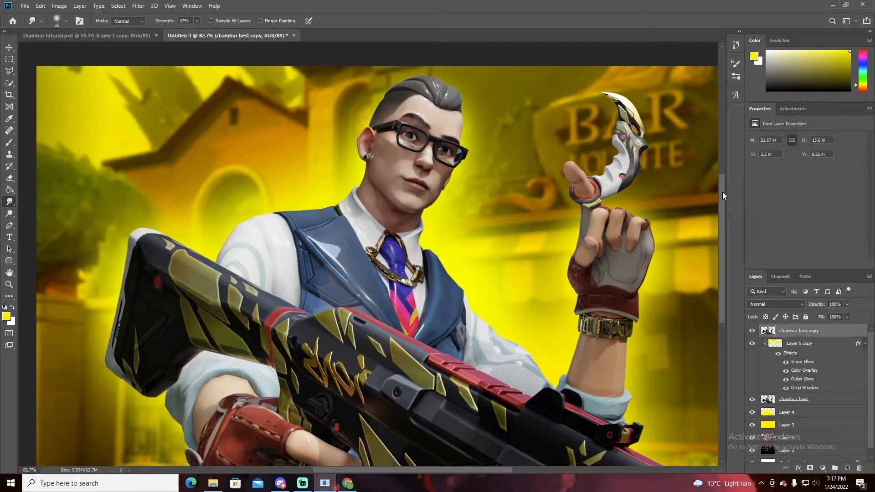
Step: Select the rifle's stock and main body on the chambur best copy layer with the Quick Selection tool
left_click_drag(723, 192, 722, 205)
left_click(8, 88)
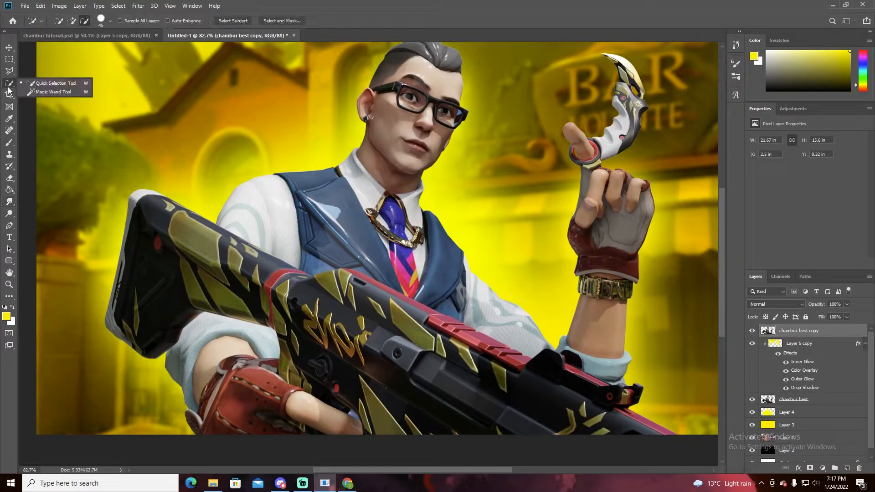
left_click(42, 85)
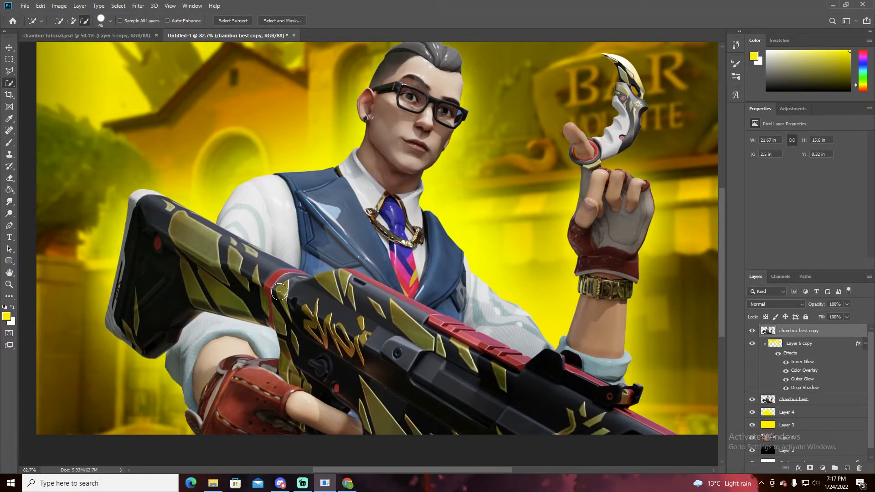
left_click_drag(164, 235, 153, 275)
left_click_drag(145, 294, 159, 295)
left_click_drag(151, 248, 152, 228)
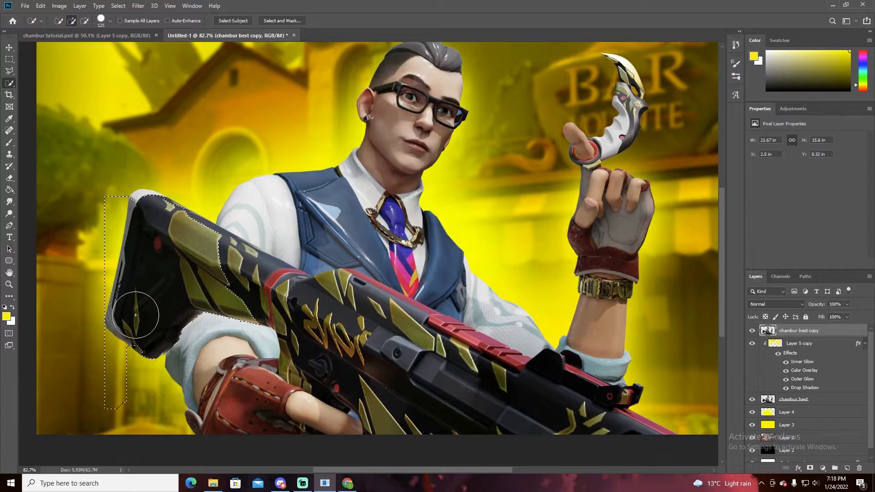
left_click_drag(140, 319, 143, 322)
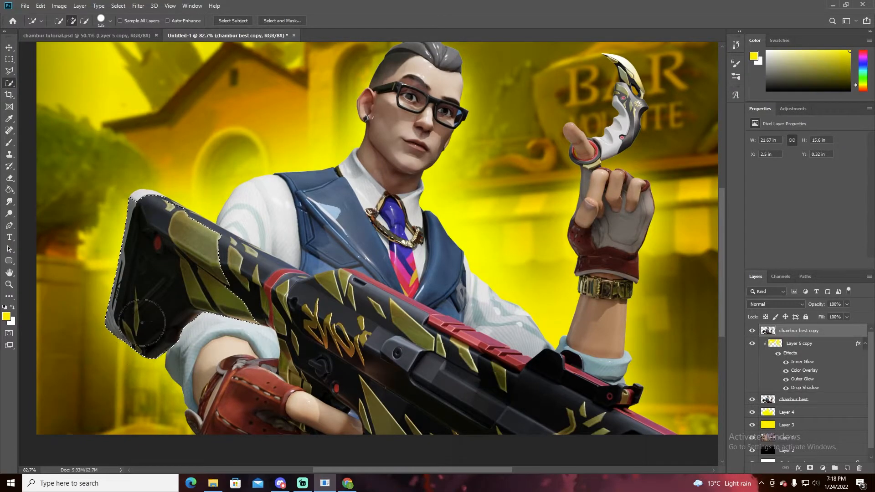
mouse_move(149, 220)
left_mouse_down()
mouse_move(337, 324)
mouse_move(447, 361)
left_mouse_up()
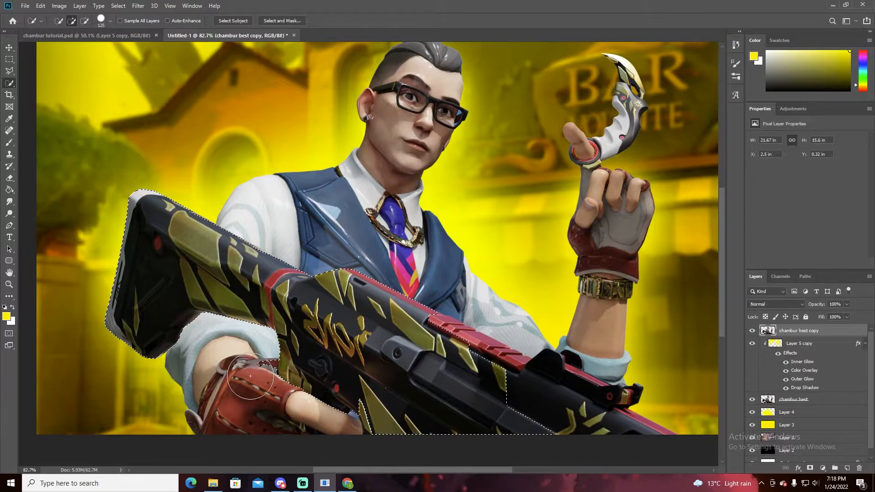
Step: Refine the rifle selection around the gloved hand and extend it over the lower body and front end
scroll(244, 376, "up", 2)
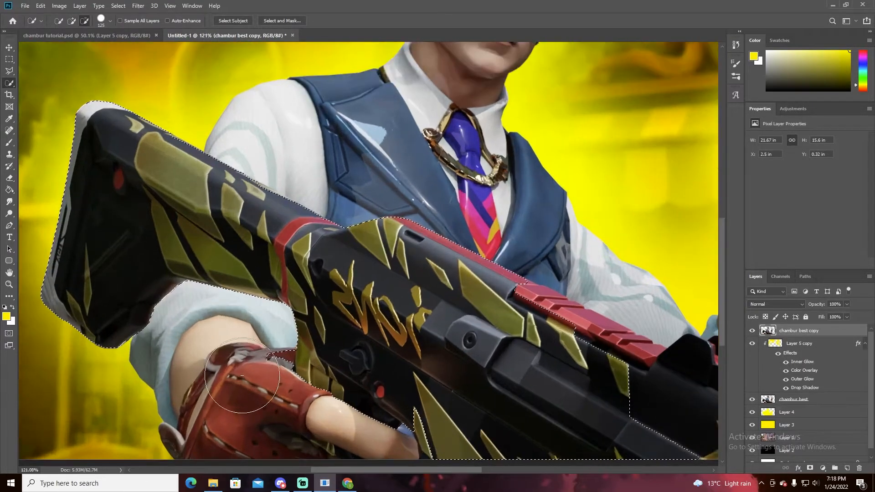
scroll(242, 376, "up", 2)
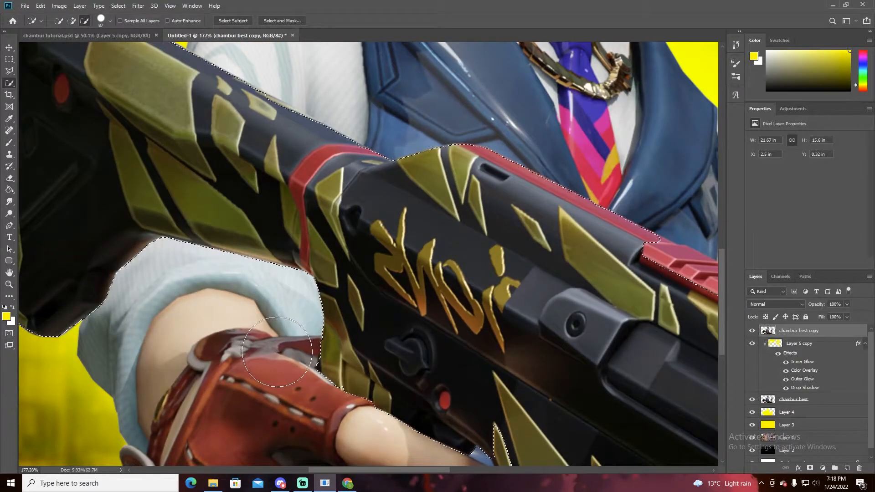
scroll(276, 351, "down", 3)
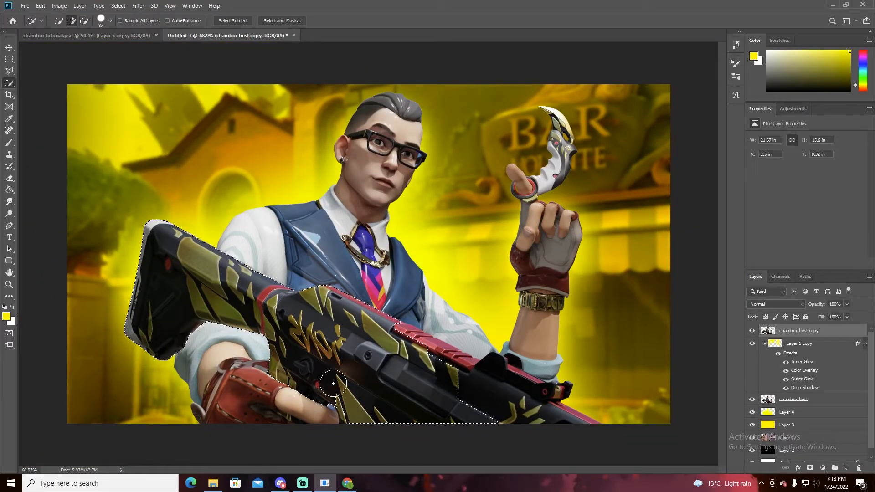
left_click_drag(346, 382, 374, 425)
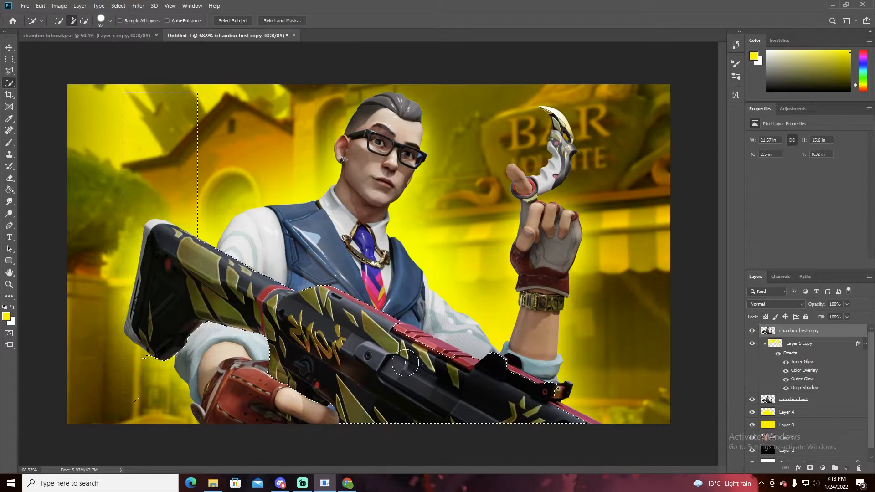
mouse_move(462, 373)
left_mouse_down()
mouse_move(570, 403)
mouse_move(560, 413)
mouse_move(565, 423)
left_mouse_up()
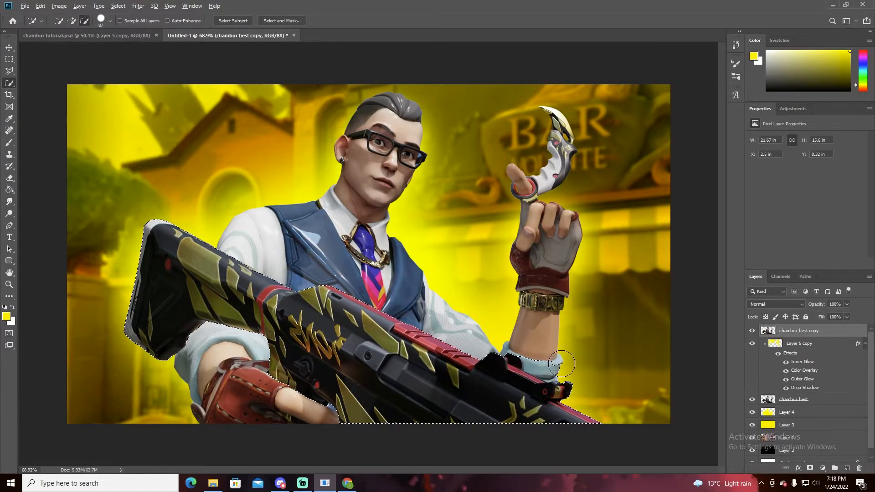
Step: Refine the selection around the rifle's sights with a smaller brush, keeping the sleeve cuff and background out
scroll(564, 374, "up", 6)
left_click_drag(522, 362, 457, 342)
left_click(419, 326, "shift")
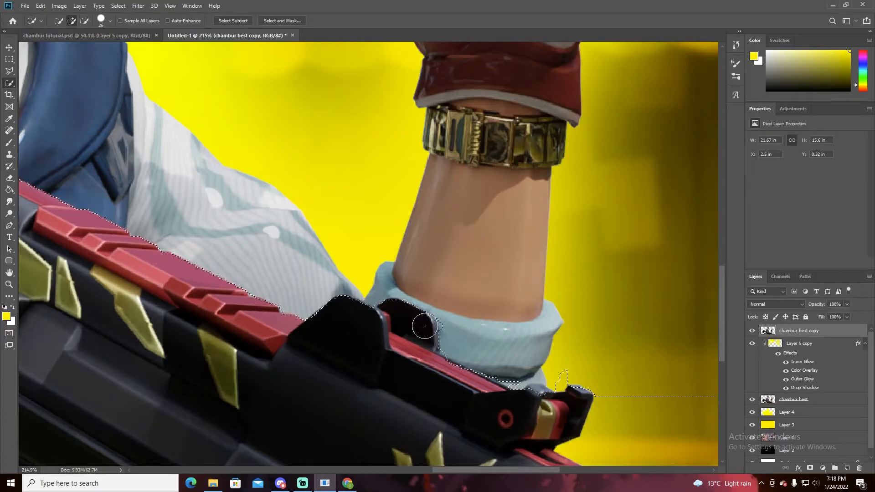
scroll(350, 282, "down", 10)
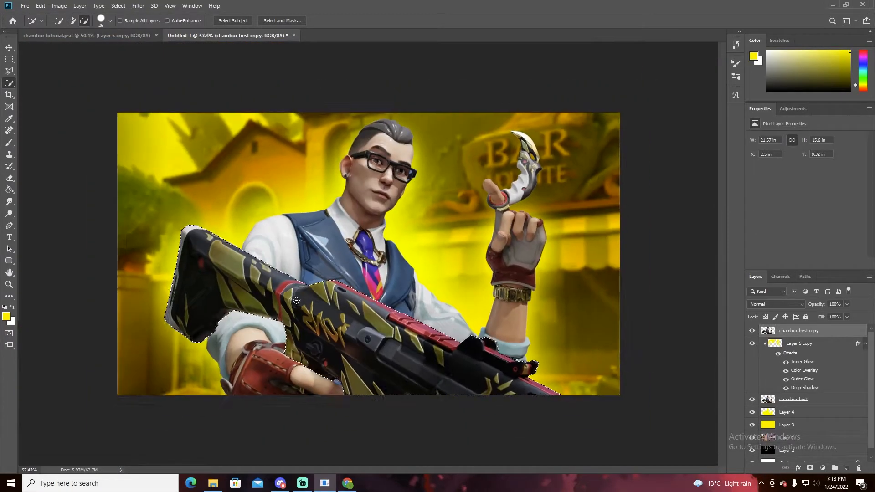
Step: Refine the selection along the stock's upper edge and add a layer mask that limits the chambur best copy to the rifle
scroll(297, 300, "up", 3)
scroll(296, 300, "up", 7)
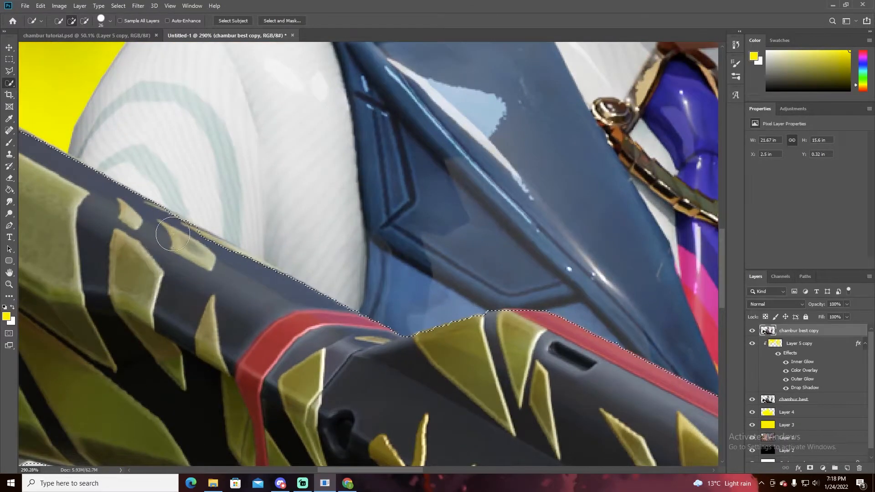
left_click_drag(172, 234, 243, 272)
scroll(333, 300, "down", 7)
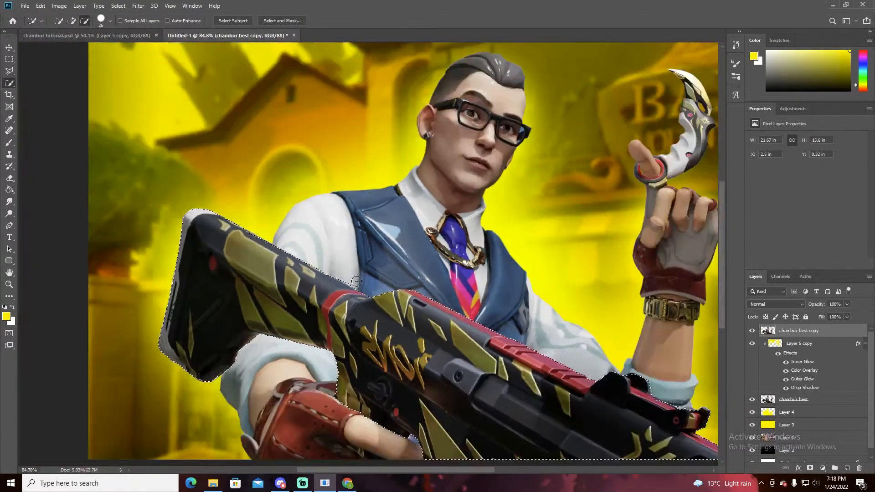
scroll(356, 282, "down", 2)
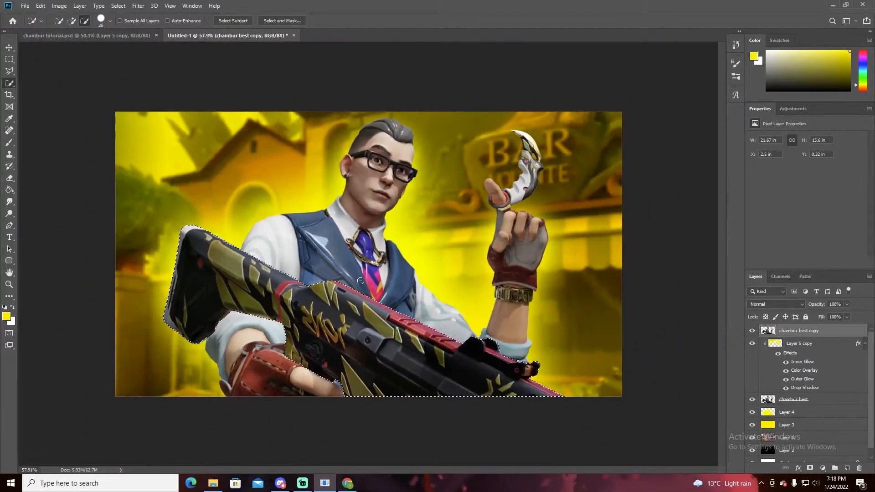
left_click(808, 469)
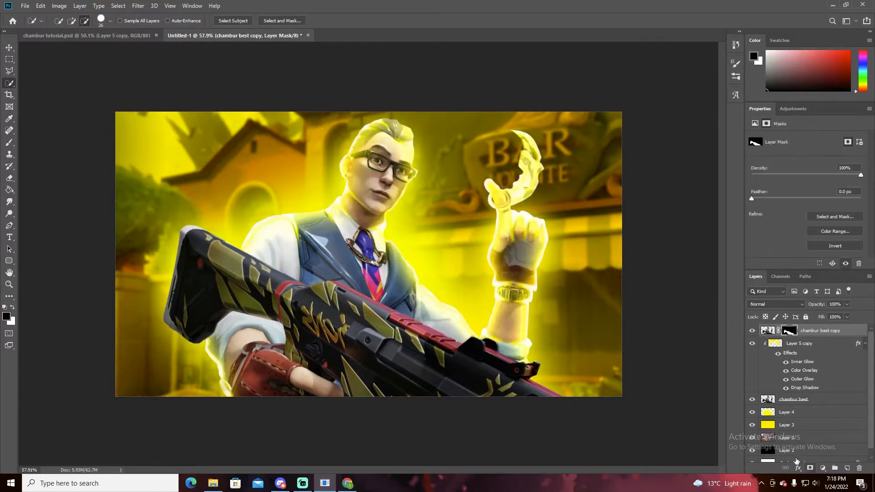
scroll(348, 273, "up", 5)
scroll(384, 264, "down", 5)
scroll(426, 325, "up", 1)
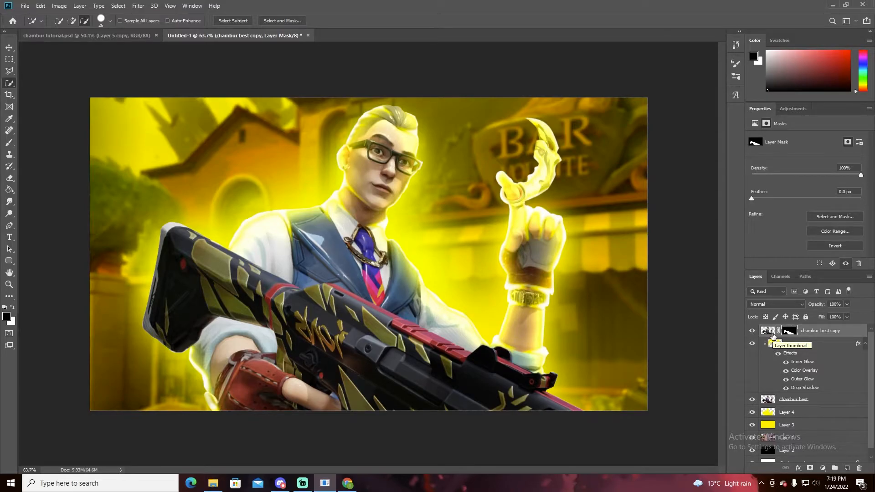
left_click(773, 336)
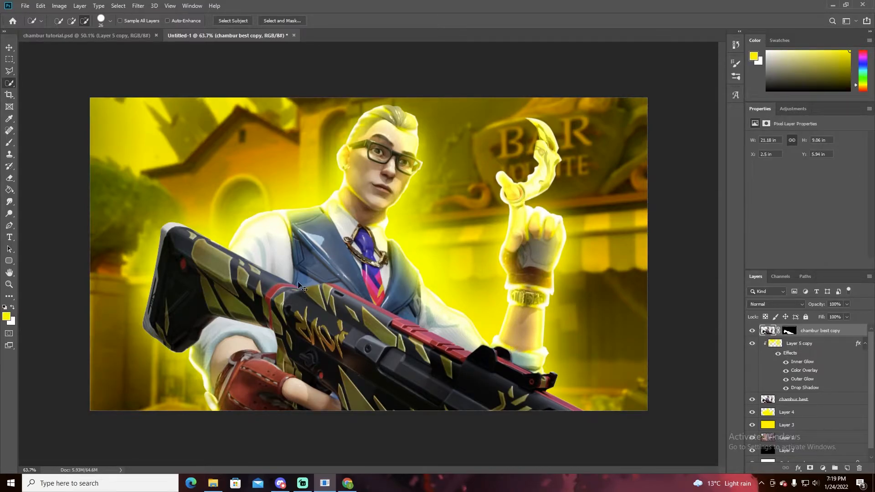
key("ctrl+t")
left_click_drag(349, 333, 344, 303)
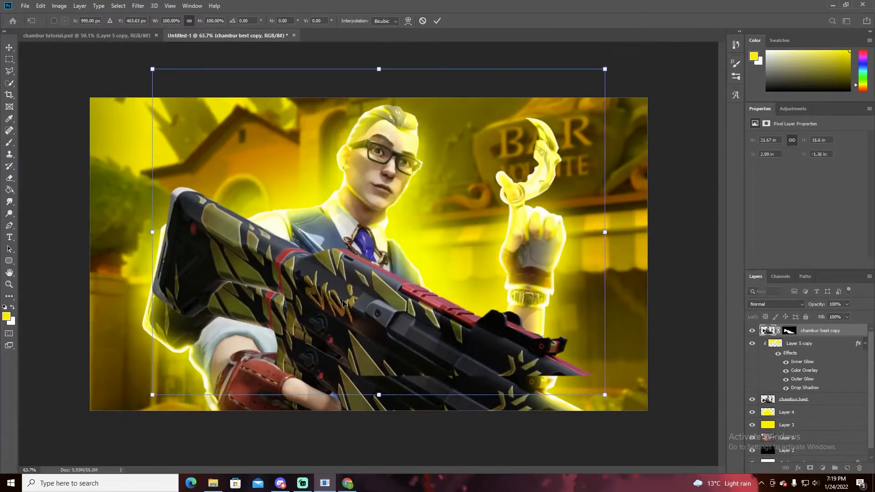
key("ctrl+z")
key("w")
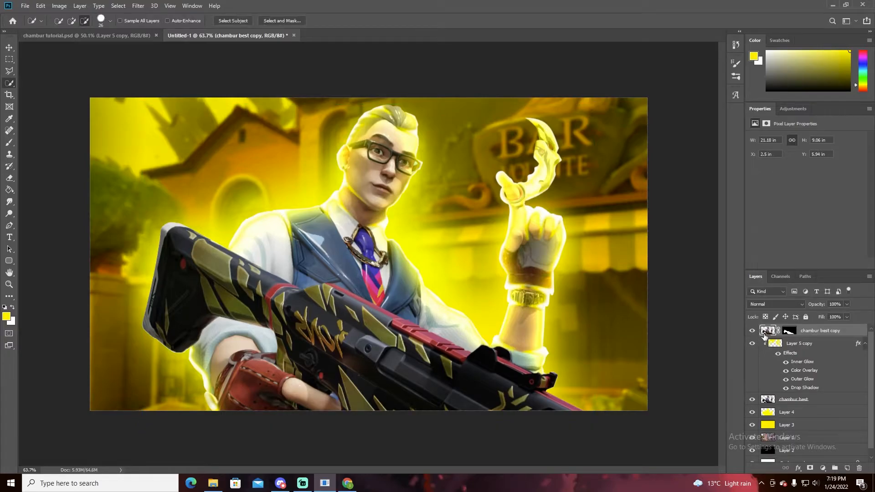
Step: Duplicate Layer 5 copy with its effects above chambur best copy and clip the duplicate to that layer
left_click_drag(796, 350, 796, 326)
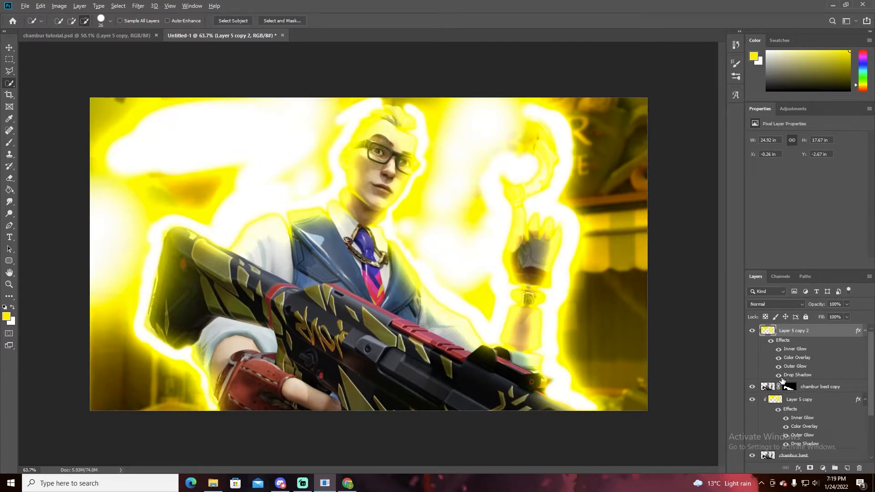
left_click(783, 385, "alt")
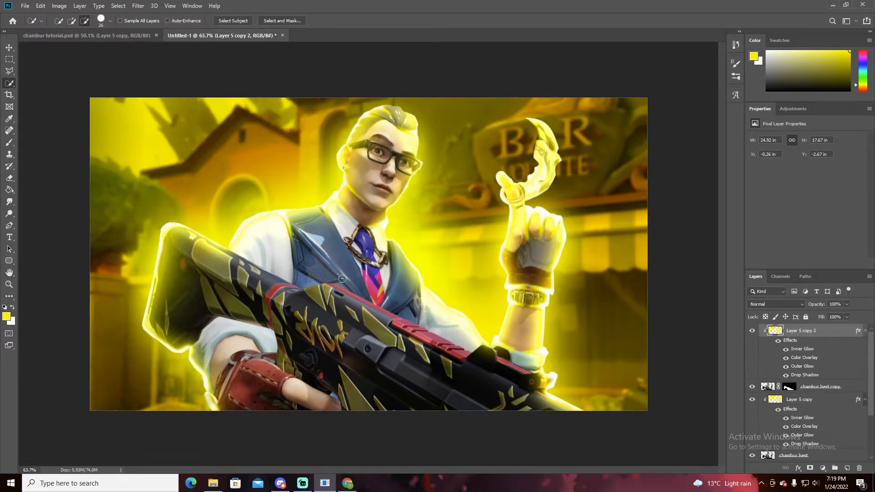
left_click(10, 157)
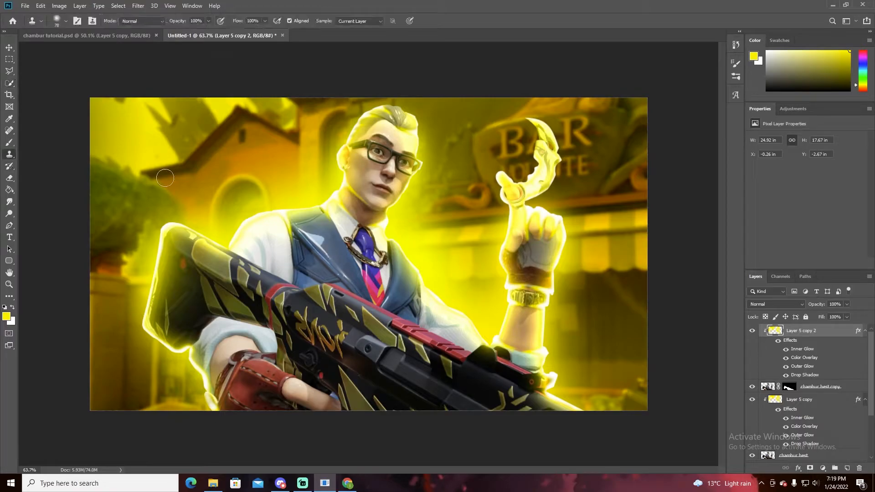
Step: Paint a glow on the duplicated glow layer along the rifle's upper edge with a soft white brush
left_click(8, 143)
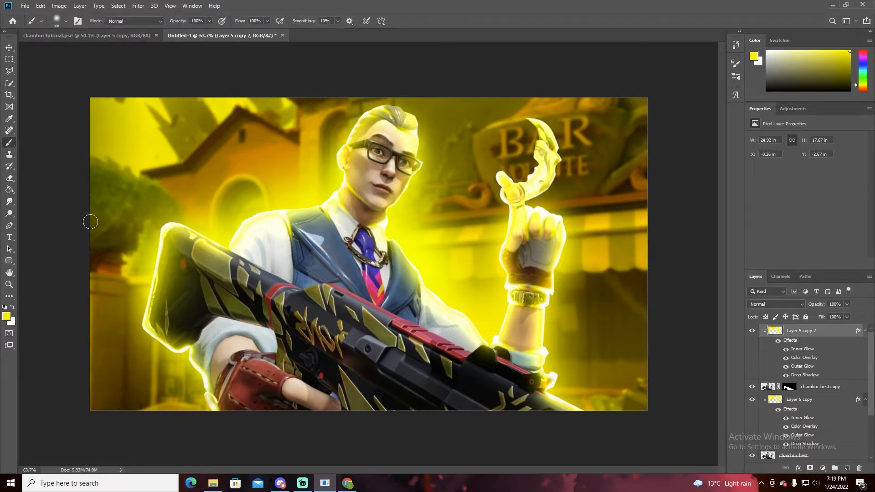
left_click(13, 307)
scroll(223, 255, "up", 5)
mouse_move(215, 232)
left_mouse_down()
mouse_move(304, 266)
mouse_move(240, 240)
left_mouse_up()
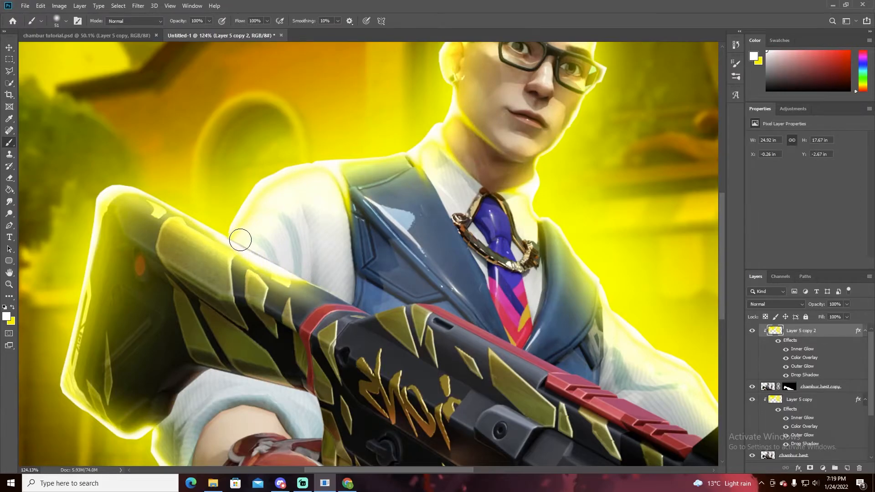
scroll(697, 287, "up", 5)
scroll(697, 287, "down", 3)
mouse_move(442, 282)
left_mouse_down()
mouse_move(714, 371)
mouse_move(500, 370)
left_mouse_up()
mouse_move(474, 413)
left_mouse_down()
mouse_move(572, 378)
mouse_move(452, 218)
left_mouse_up()
left_click_drag(452, 226, 580, 297)
scroll(303, 357, "down", 9)
scroll(329, 258, "up", 3)
scroll(328, 259, "up", 5)
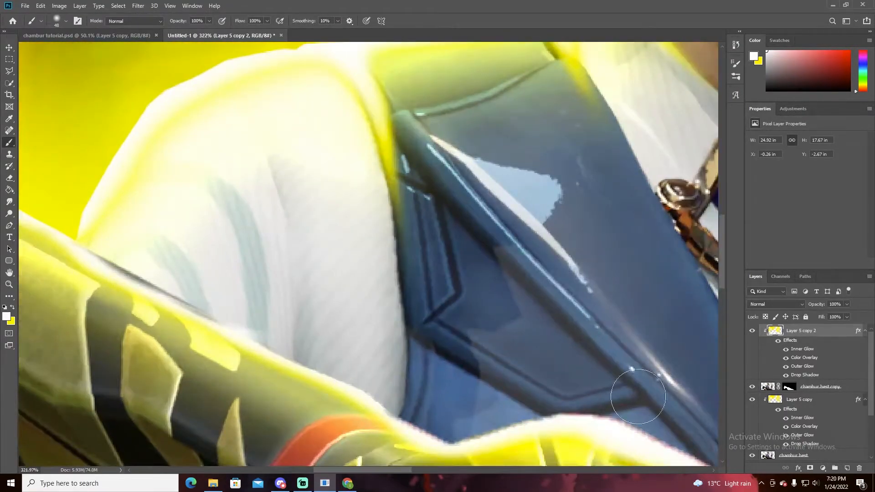
Step: Paint white with a 35 px brush on the chambur best copy layer mask along the stock's upper edge
left_click(788, 387)
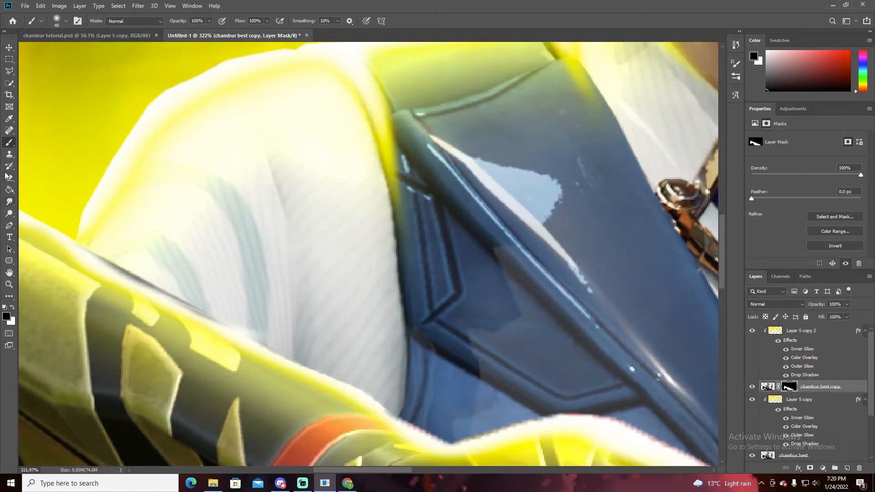
left_click(13, 307)
right_click(98, 307, "alt")
mouse_move(93, 279)
left_mouse_down()
mouse_move(218, 339)
mouse_move(64, 267)
left_mouse_up()
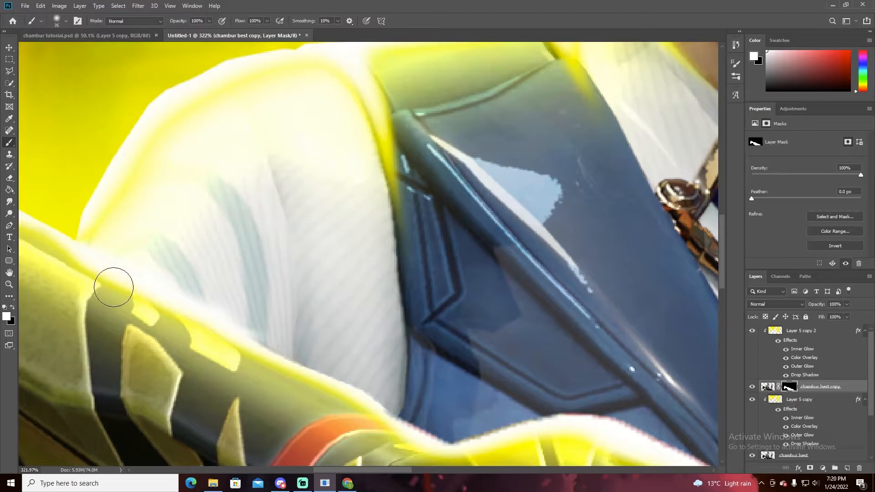
Step: Continue painting the layer mask white along the upper edge of the rifle's main body and red rail
scroll(253, 319, "down", 5, "alt")
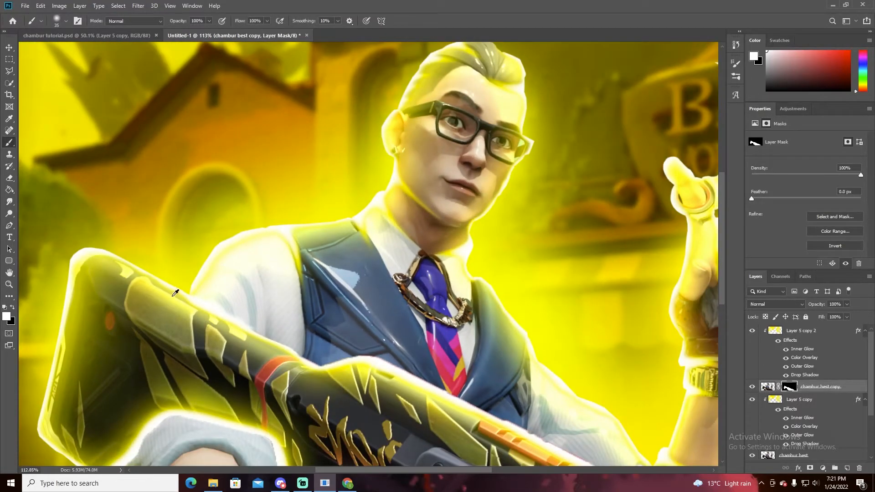
scroll(174, 293, "down", 3, "alt")
scroll(352, 364, "up", 5, "alt")
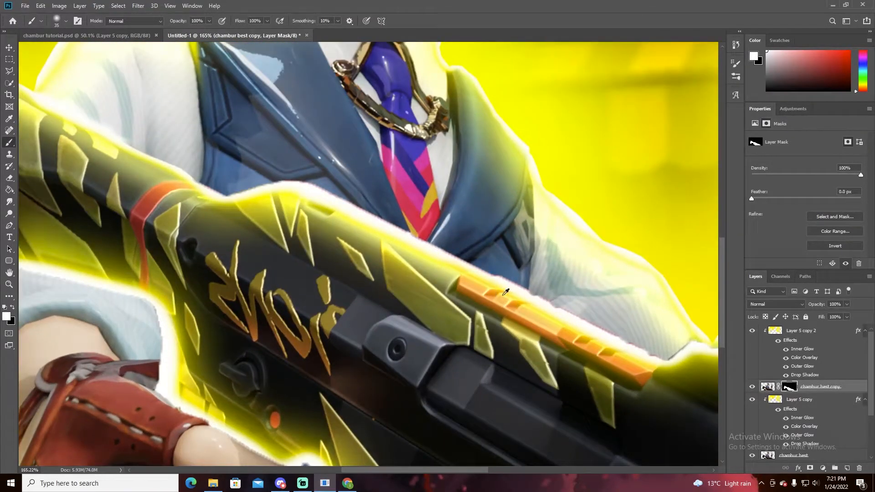
scroll(504, 296, "up", 2, "alt")
mouse_move(254, 165)
left_mouse_down()
mouse_move(215, 156)
mouse_move(269, 168)
mouse_move(455, 279)
mouse_move(389, 234)
mouse_move(471, 264)
mouse_move(611, 351)
mouse_move(697, 387)
mouse_move(715, 410)
left_mouse_up()
scroll(624, 364, "down", 3, "alt")
scroll(625, 364, "up", 5, "alt")
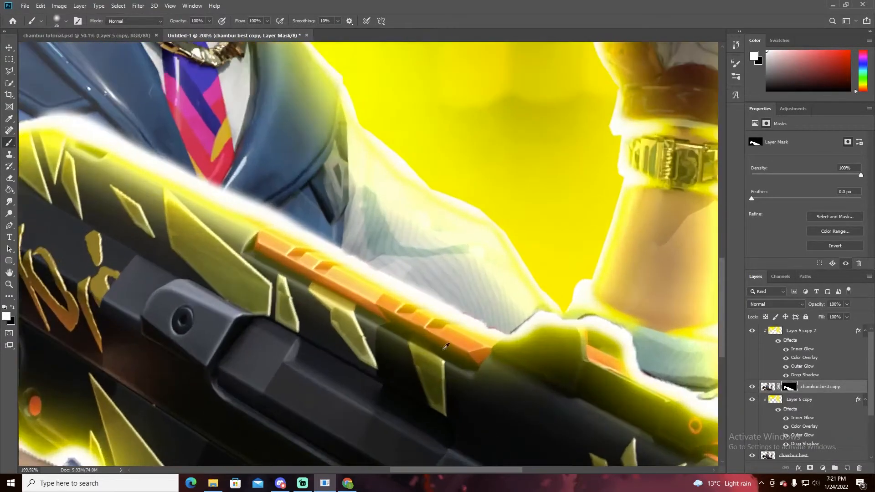
left_click_drag(431, 313, 510, 350)
mouse_move(413, 304)
left_mouse_down()
mouse_move(347, 274)
mouse_move(319, 272)
left_mouse_up()
scroll(314, 291, "down", 3, "alt")
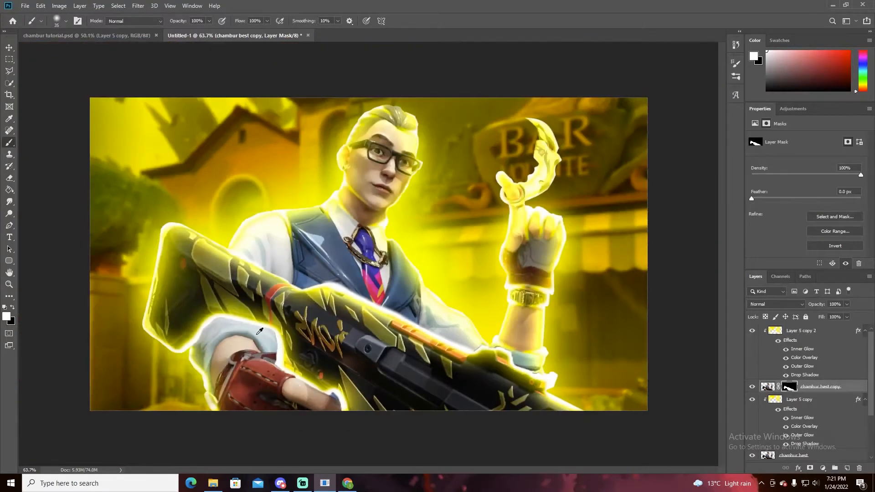
scroll(259, 331, "up", 2, "alt")
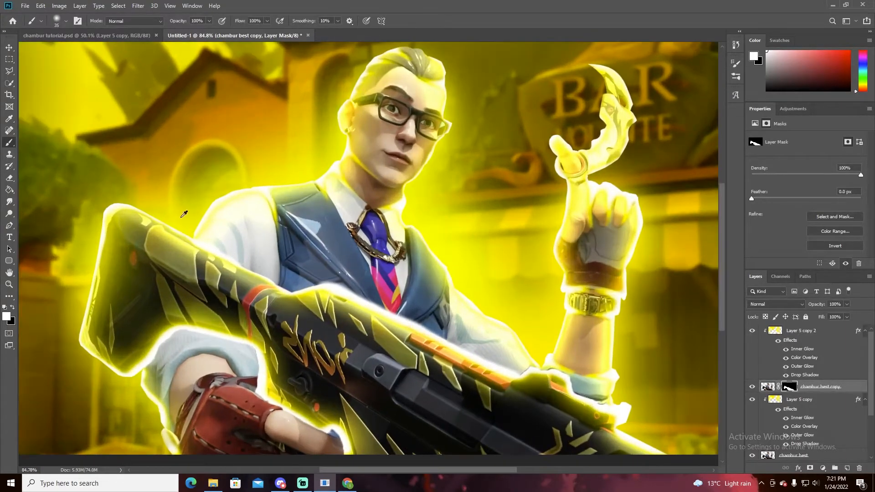
Step: Add a broad white glow around the rifle's stock and underside on Layer 5 copy 2 with a 705 px soft brush
left_click(800, 332)
left_click_drag(129, 195, 197, 203, "alt")
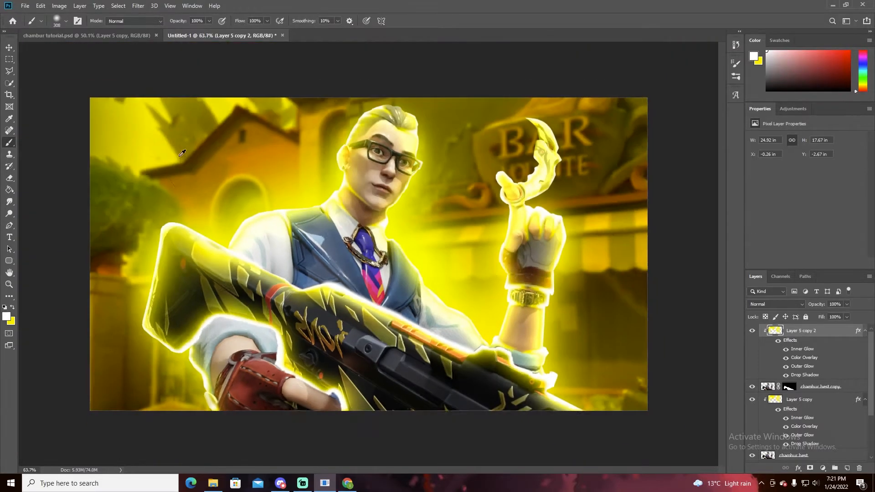
scroll(189, 163, "down", 3)
left_click_drag(189, 164, 241, 171)
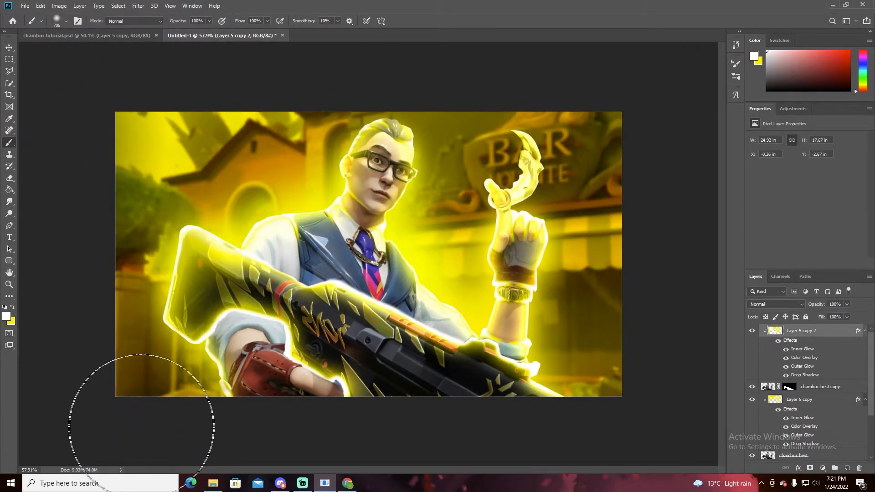
left_click(255, 434)
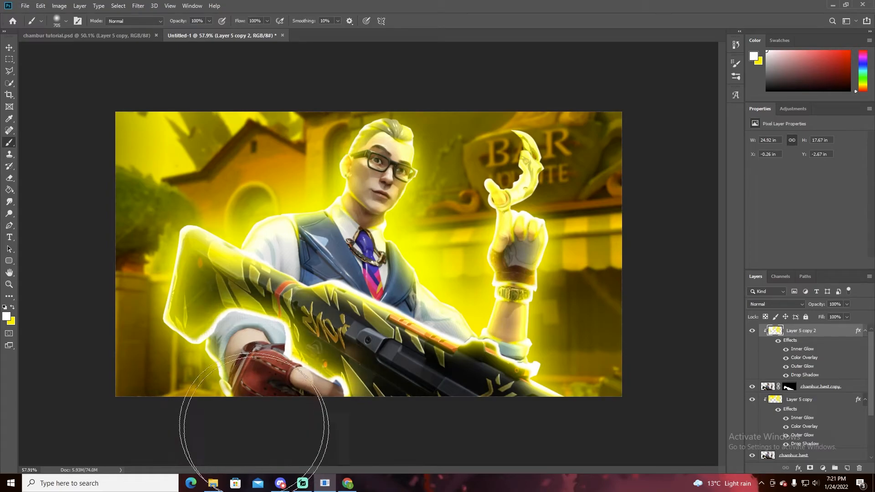
left_click(347, 482)
left_click(329, 484)
Step: Dab a faint glow over the rifle's body from below the canvas with a 1414 px soft white brush
scroll(373, 372, "down", 9)
mouse_move(391, 308)
left_mouse_down()
mouse_move(412, 307)
mouse_move(419, 319)
left_mouse_up()
left_click(391, 381)
left_click(431, 384)
left_click(456, 381)
scroll(497, 367, "up", 2)
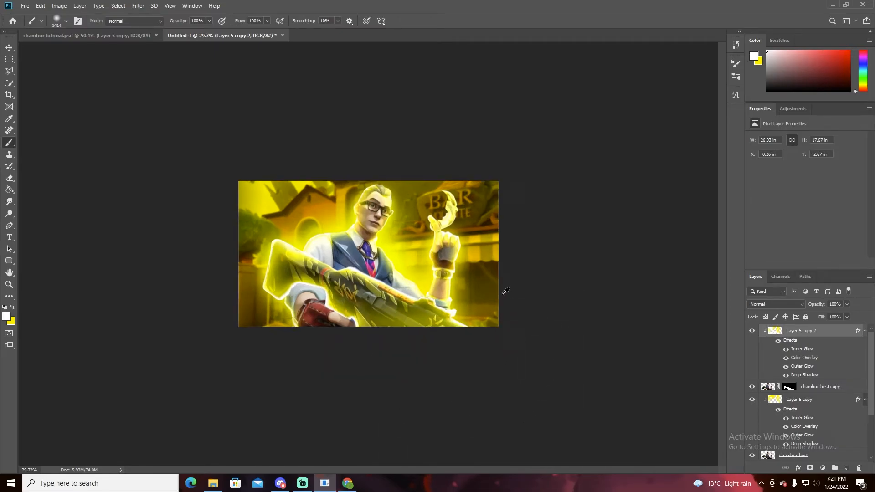
scroll(387, 175, "up", 5)
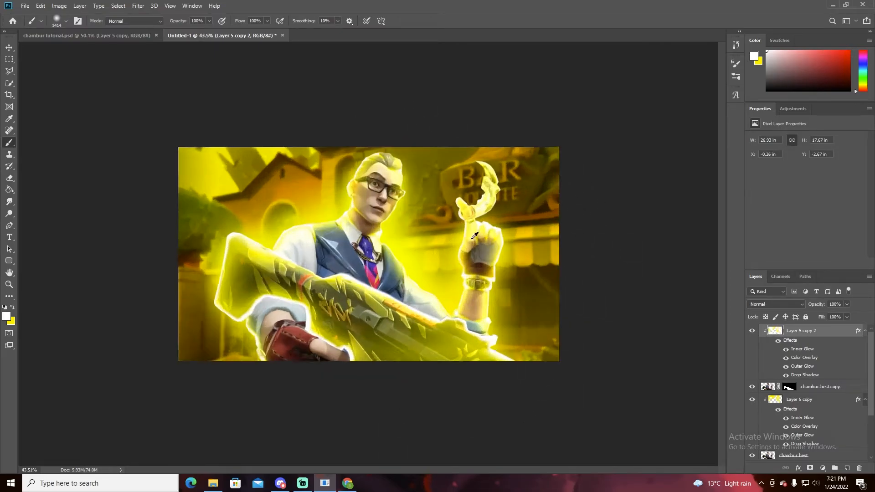
scroll(374, 264, "down", 2)
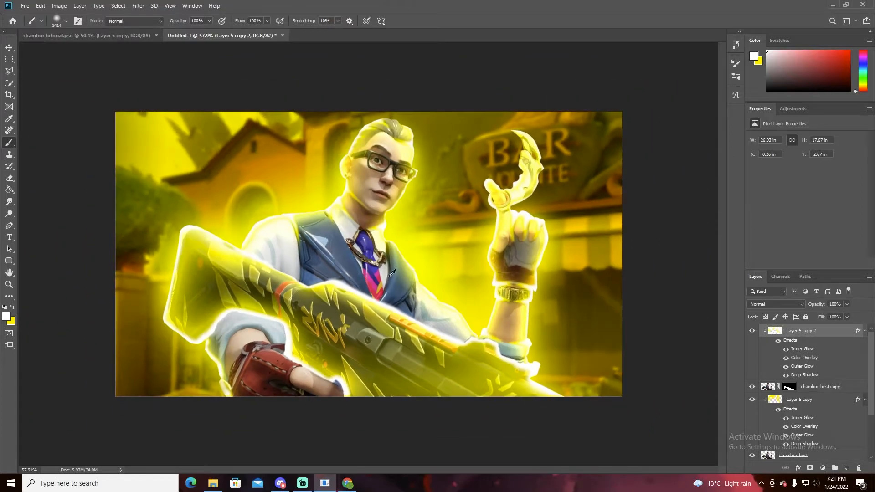
Step: Spread a soft yellow glow over the character by dabbing a 3874 px white brush below the canvas on Layer 5 copy
left_click(798, 399)
scroll(361, 217, "down", 2)
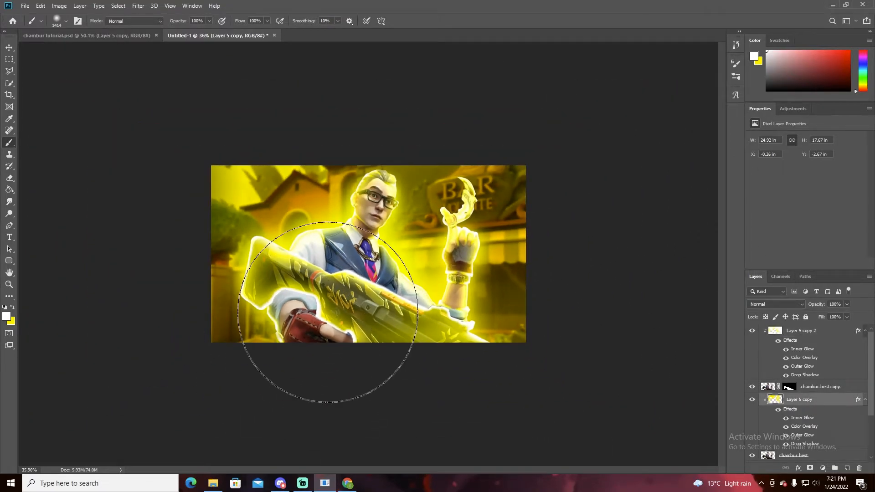
scroll(322, 342, "down", 1)
scroll(360, 325, "up", 3)
scroll(359, 325, "down", 2)
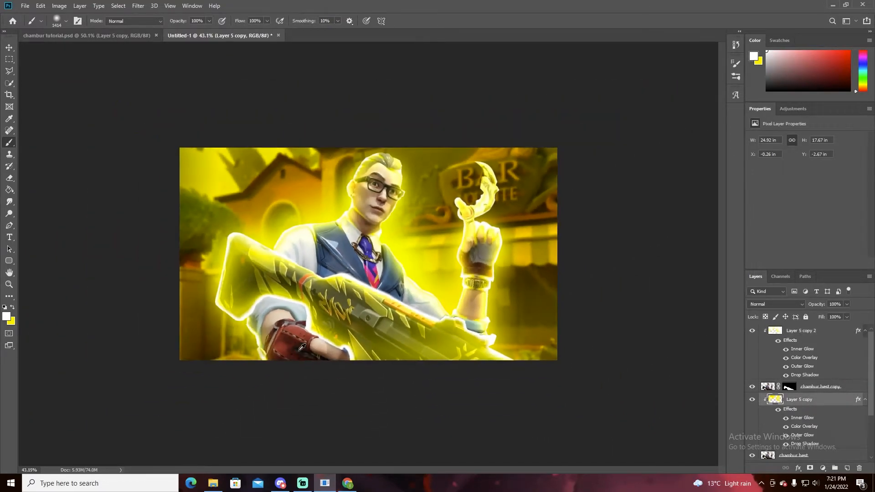
scroll(318, 180, "down", 4)
scroll(363, 307, "down", 4)
left_click_drag(360, 243, 465, 238)
scroll(362, 309, "down", 6)
left_click(363, 313)
left_click(362, 321)
scroll(358, 316, "up", 4)
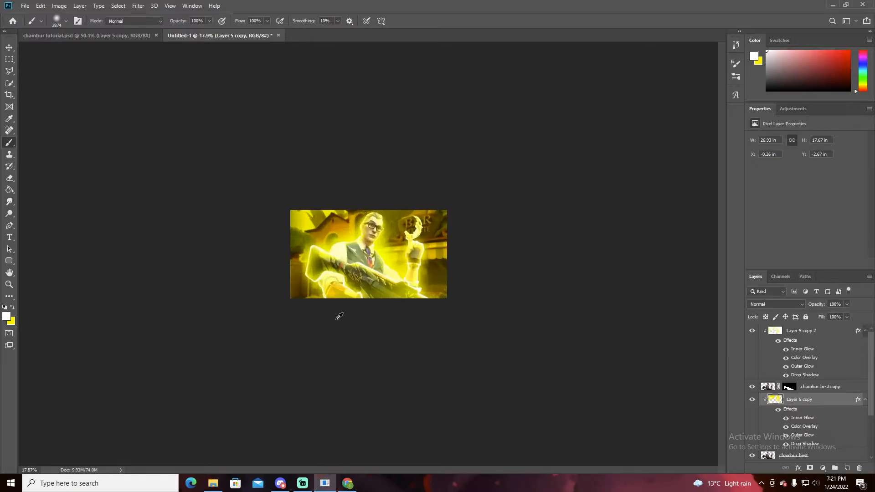
scroll(368, 327, "down", 2)
scroll(365, 383, "up", 6)
scroll(266, 394, "down", 3)
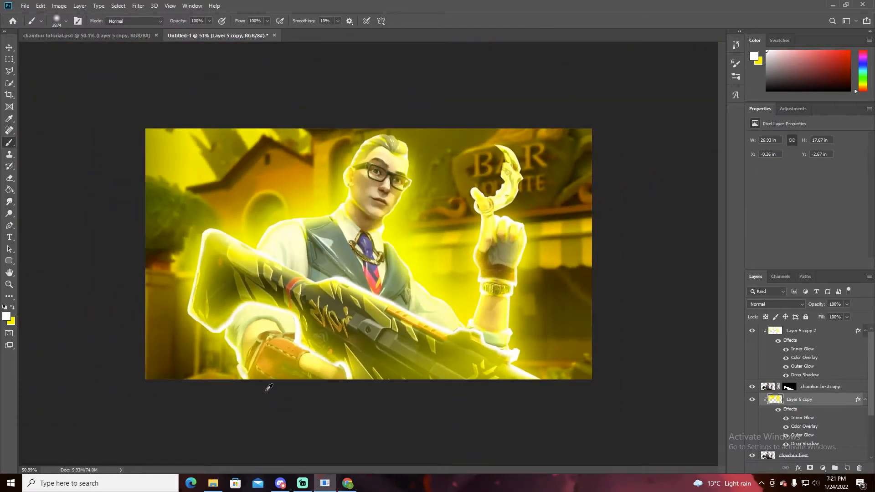
scroll(268, 285, "up", 2)
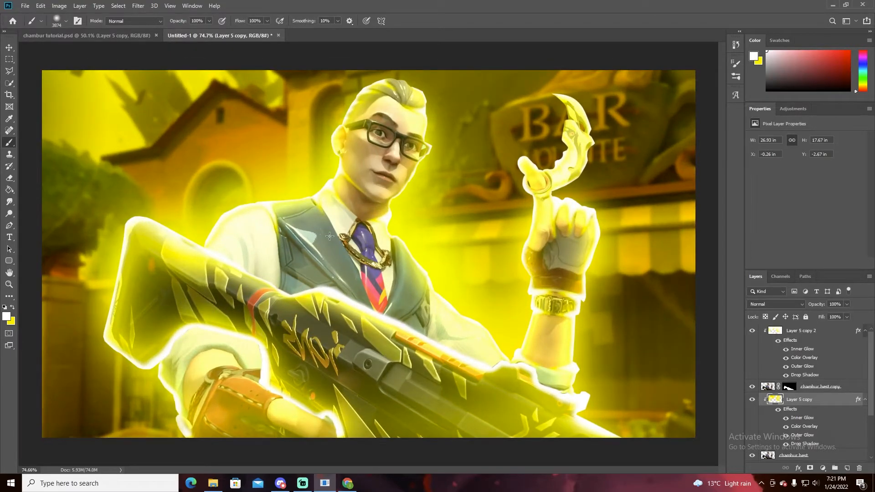
Step: Make both of the character's eyes glow on Layer 5 copy with single dabs of a 57 px soft white brush
scroll(385, 132, "up", 2)
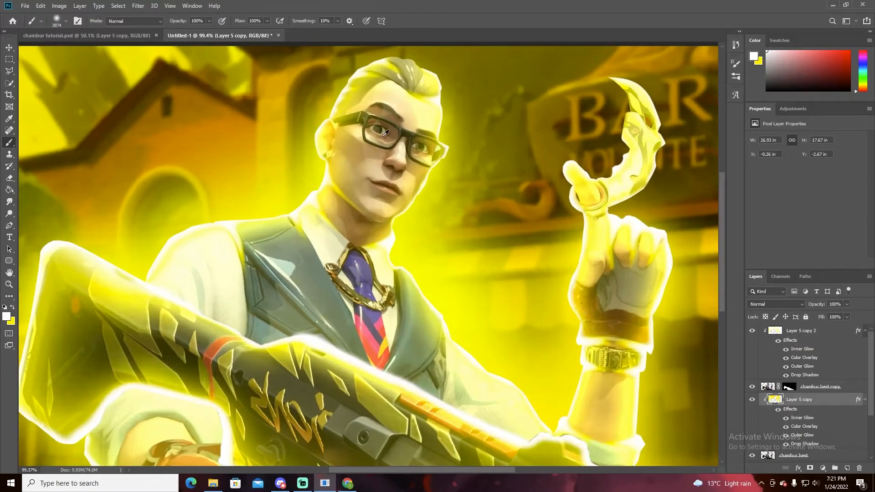
scroll(412, 125, "up", 8)
mouse_move(432, 86)
left_mouse_down()
mouse_move(320, 104)
mouse_move(94, 114)
left_mouse_up()
left_click_drag(379, 187, 1, 198)
mouse_move(441, 190)
left_mouse_down()
mouse_move(34, 196)
mouse_move(59, 212)
mouse_move(27, 214)
left_mouse_up()
left_click_drag(415, 212, 21, 208)
mouse_move(402, 172)
left_mouse_down()
mouse_move(324, 166)
mouse_move(362, 171)
left_mouse_up()
scroll(350, 118, "up", 8)
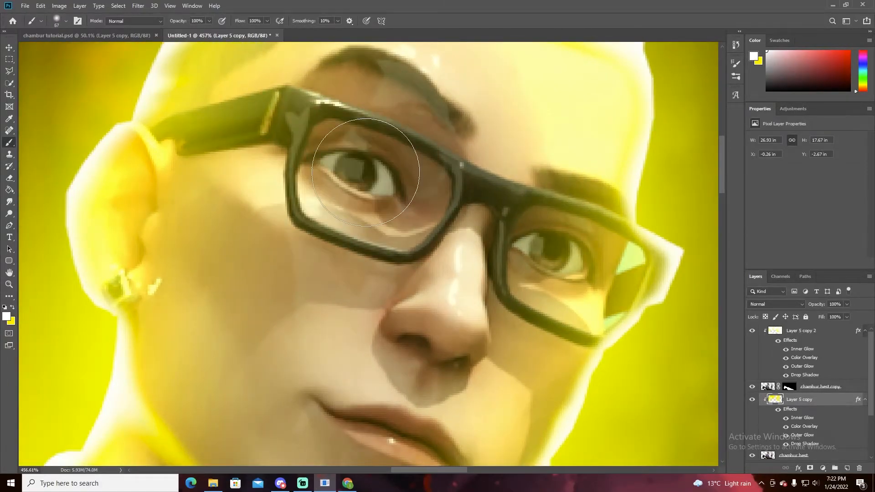
left_click(355, 170)
left_click(561, 250)
Step: Examine the glow across the whole artwork and the effect of the glowing eyes
scroll(624, 237, "down", 8)
scroll(624, 238, "down", 2)
scroll(440, 246, "up", 2)
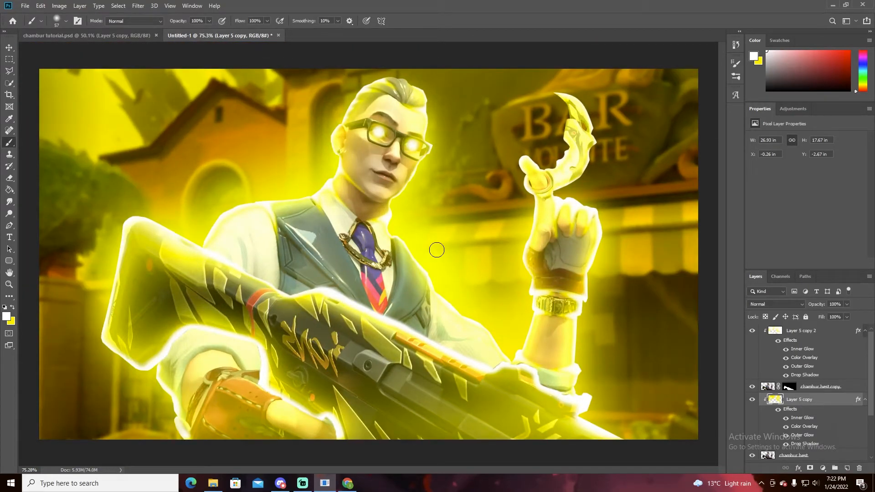
scroll(437, 250, "down", 2)
scroll(437, 249, "up", 2)
scroll(437, 250, "down", 2)
scroll(438, 246, "up", 3)
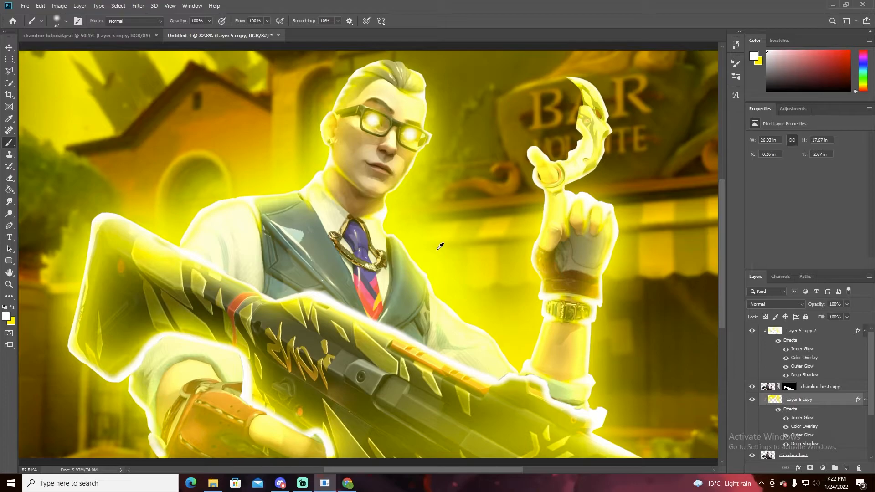
scroll(440, 246, "down", 2)
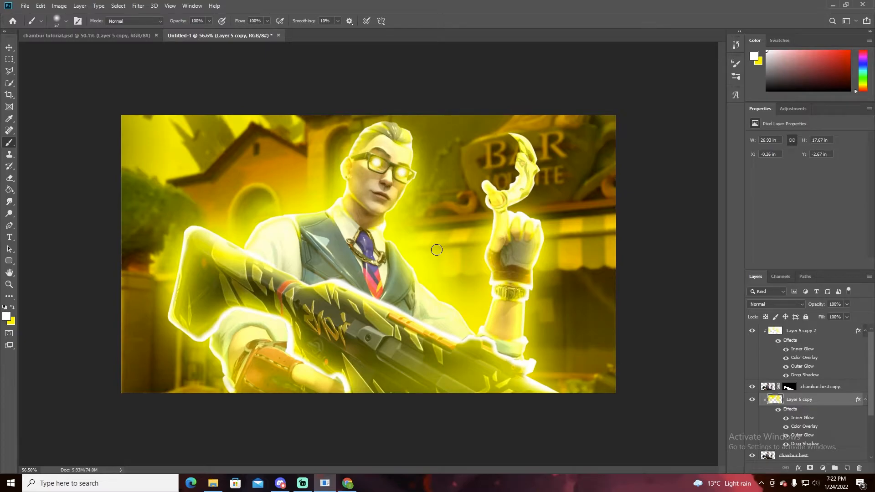
scroll(322, 170, "up", 1)
scroll(323, 170, "down", 2)
scroll(324, 170, "up", 2)
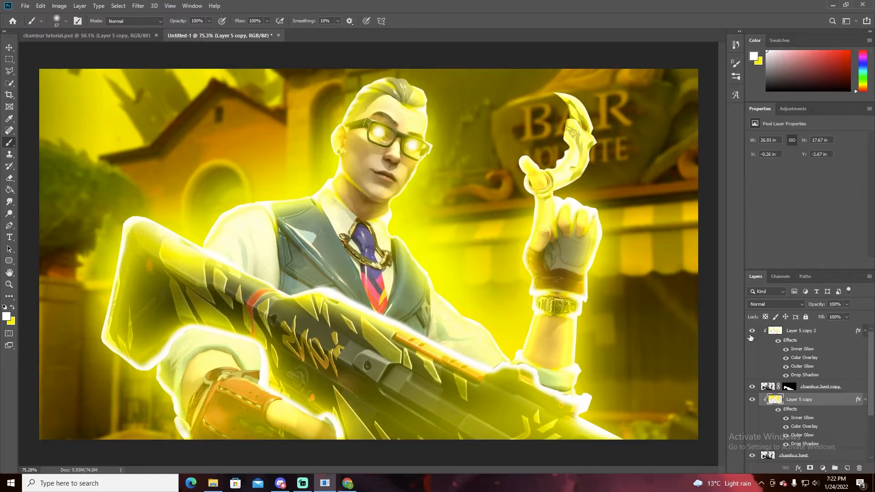
Step: Preview the three imported overlay images in turn: the star field on Layer 7, the embers on Layer 6 and the logo on Layer 5
left_click(815, 334)
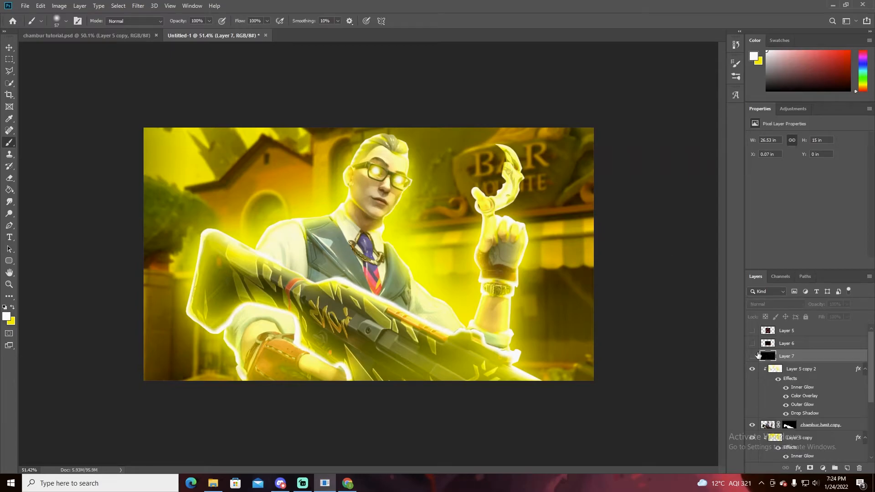
key("ctrl+plus")
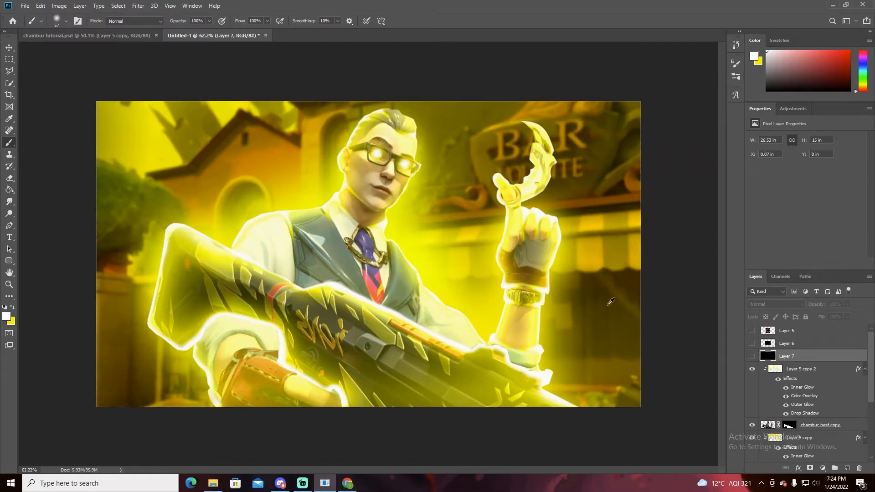
scroll(579, 315, "down", 1)
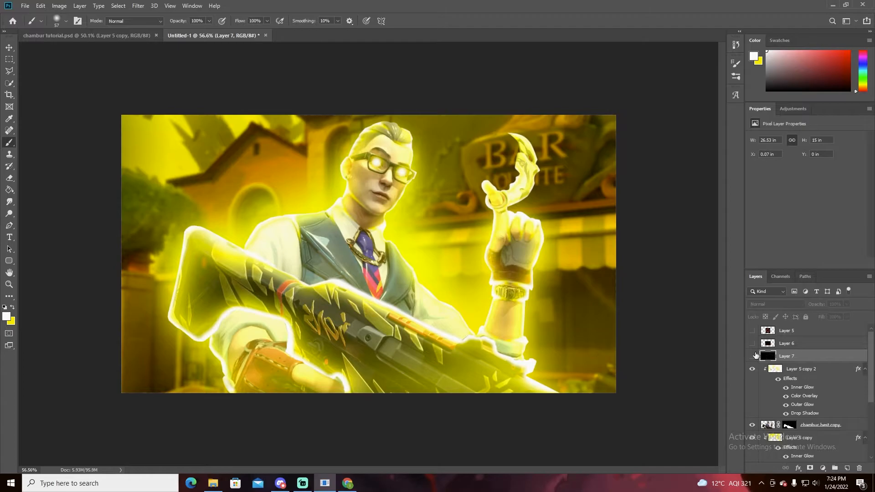
left_click(752, 356)
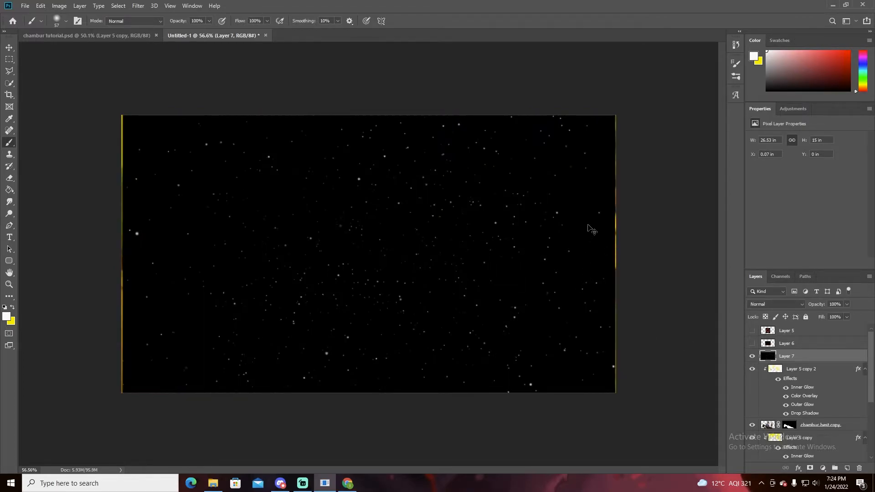
left_click(752, 359)
left_click(752, 344)
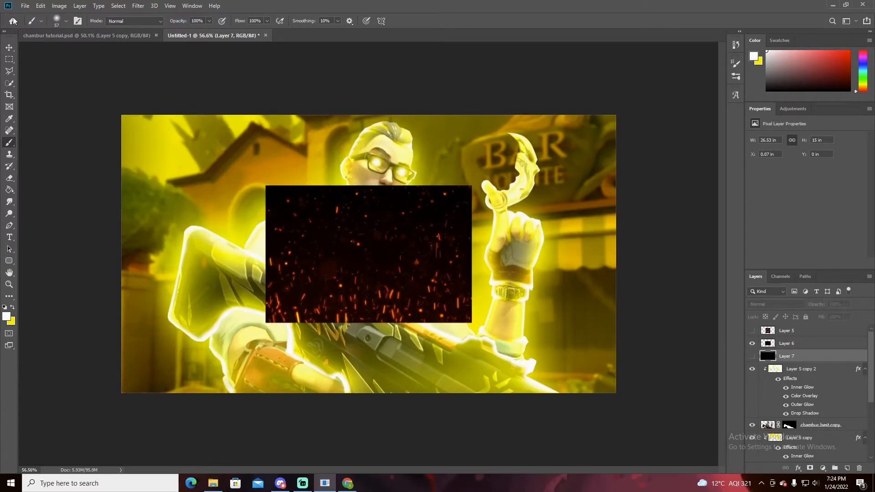
left_click(9, 47)
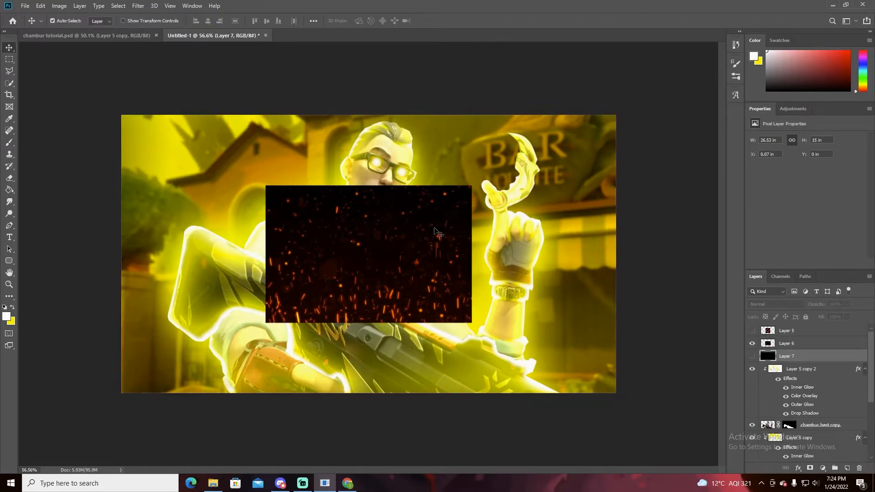
left_click(752, 343)
left_click(751, 331)
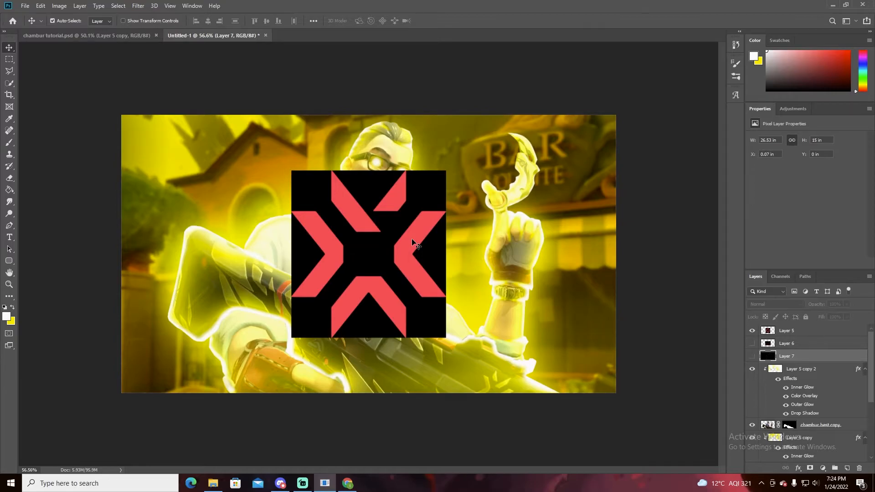
left_click(752, 330)
Step: Enlarge the star field on Layer 7 to about 107% so it covers the canvas edges, and set its blend mode to Screen
left_click(752, 356)
key("ctrl+t")
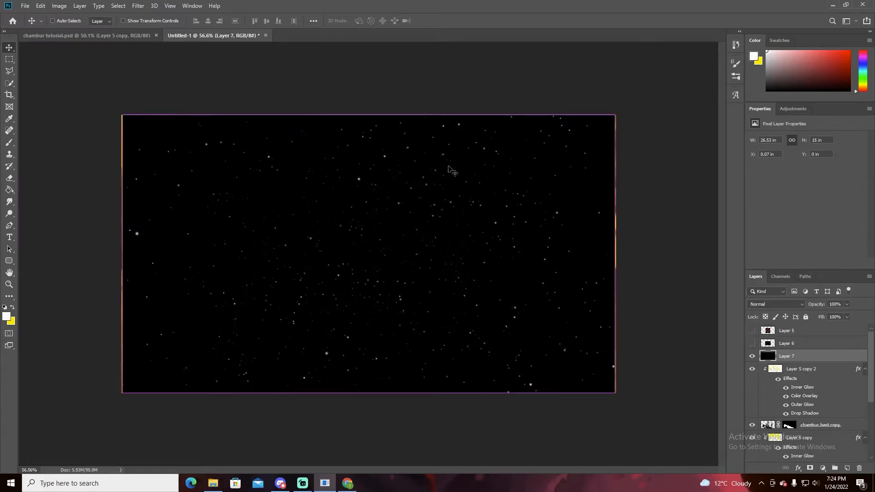
left_click_drag(617, 258, 632, 254)
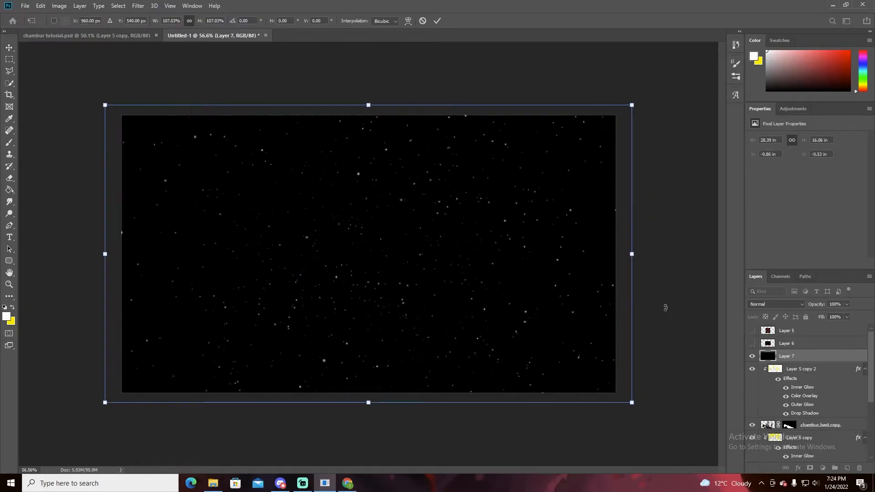
left_click(764, 304)
left_click(760, 324)
key("Return")
Step: Move the star field layer behind the character, between Layer 4 and Layer 3
left_click_drag(812, 360, 816, 403)
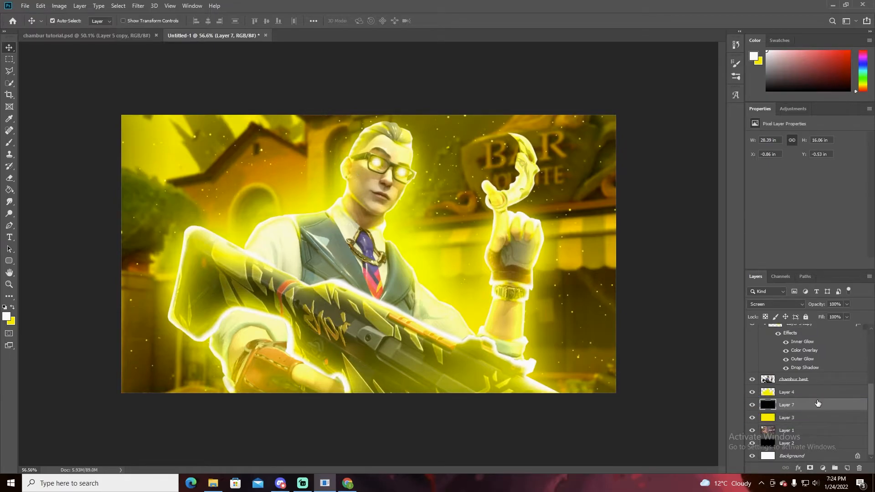
scroll(462, 235, "up", 3)
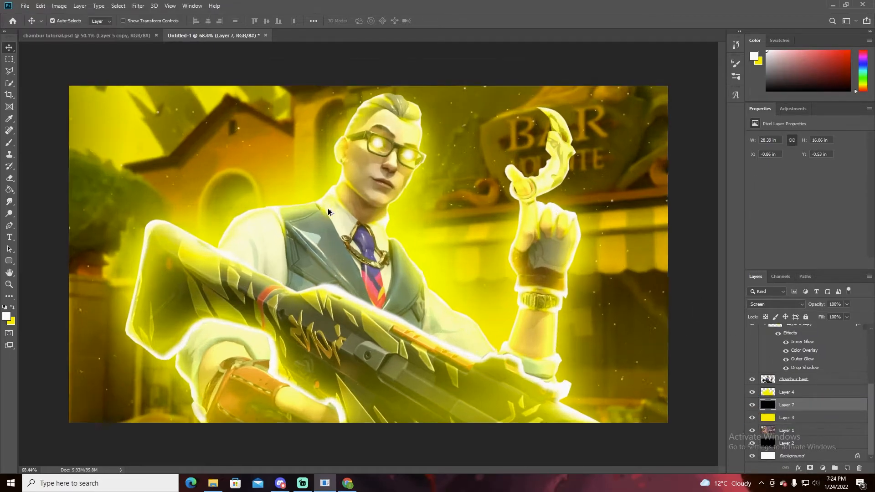
scroll(463, 235, "down", 2)
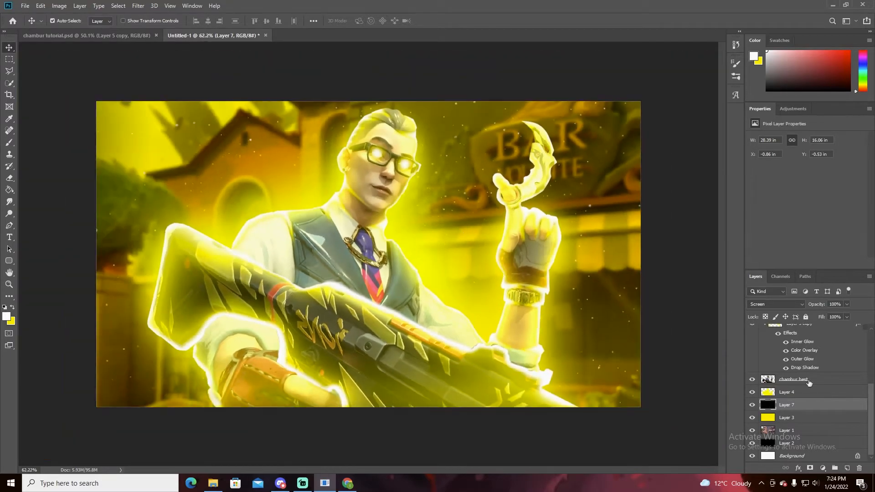
Step: Duplicate the star field Layer 7, merge both copies into one layer and set the merged layer's blend mode to Screen
right_click(814, 407)
left_click(796, 409)
key("ctrl+j")
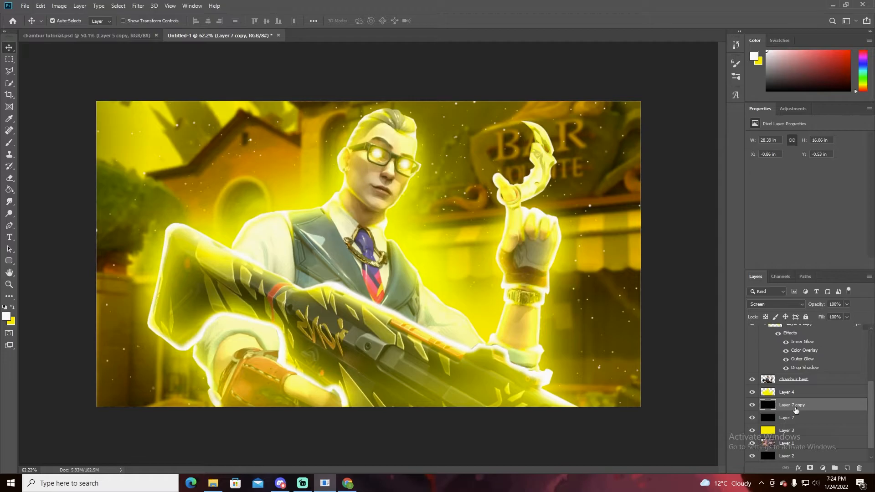
left_click(792, 416, "shift")
right_click(796, 409)
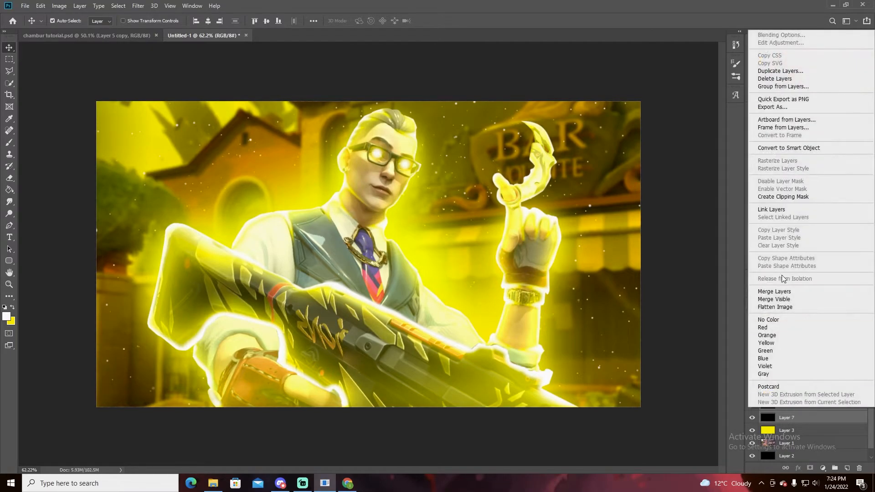
left_click(774, 291)
left_click(777, 304)
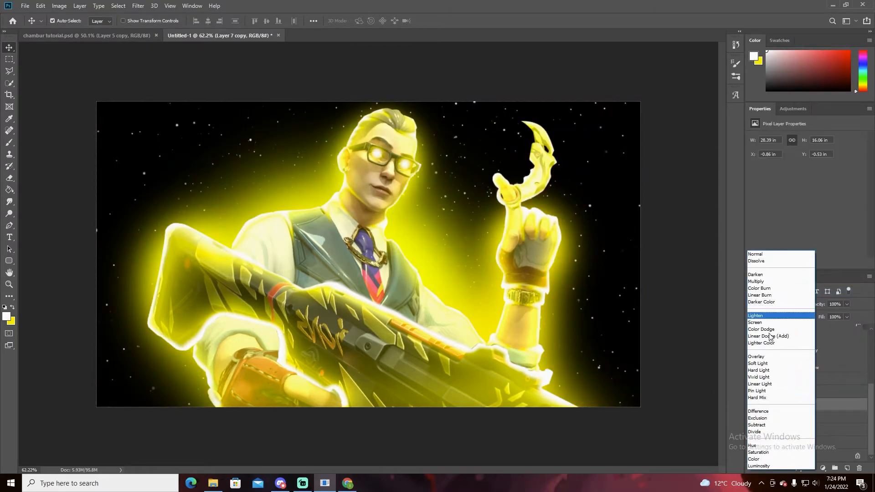
left_click(766, 324)
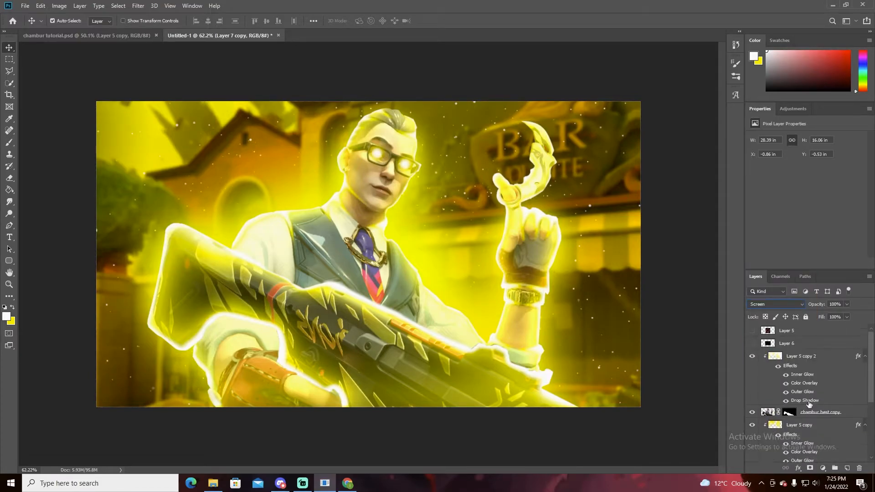
Step: Show the embers on Layer 6, scale and position them to cover the whole canvas, and set the layer's blend mode to Screen
left_click(752, 343)
left_click(800, 342)
key("ctrl+t")
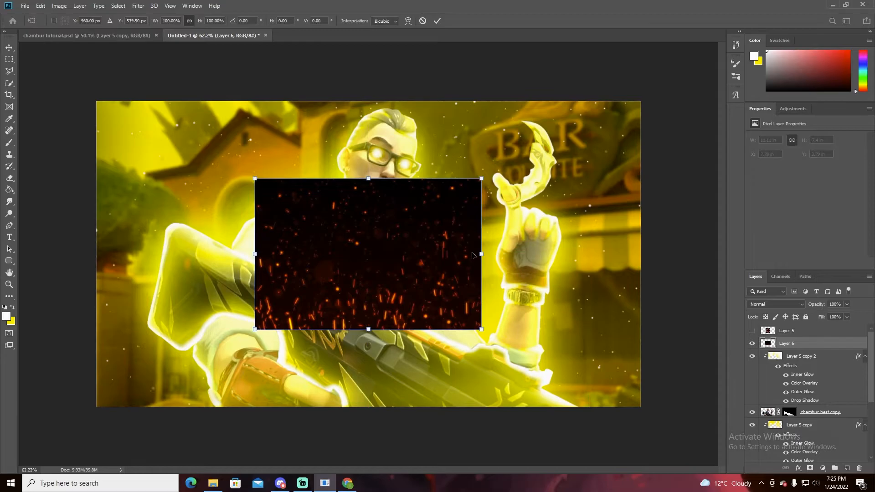
left_click_drag(539, 250, 682, 254)
left_click_drag(255, 253, 129, 254)
left_click_drag(360, 321, 325, 296)
key("Return")
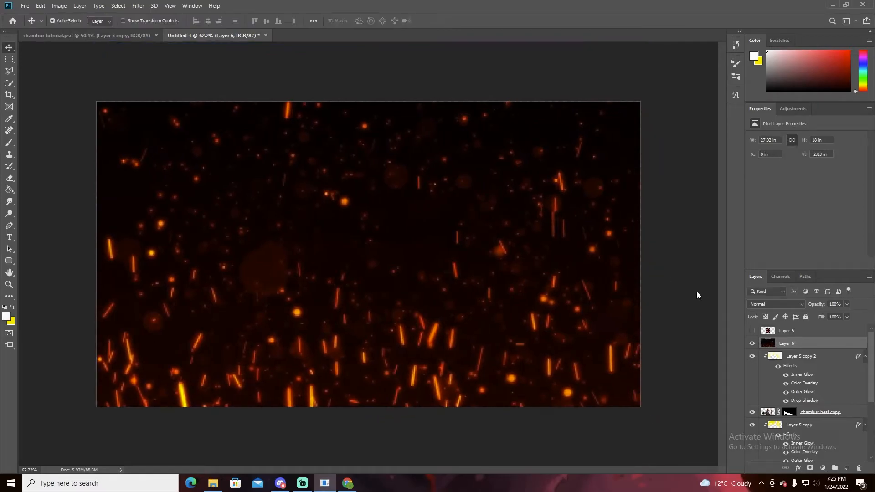
left_click(791, 304)
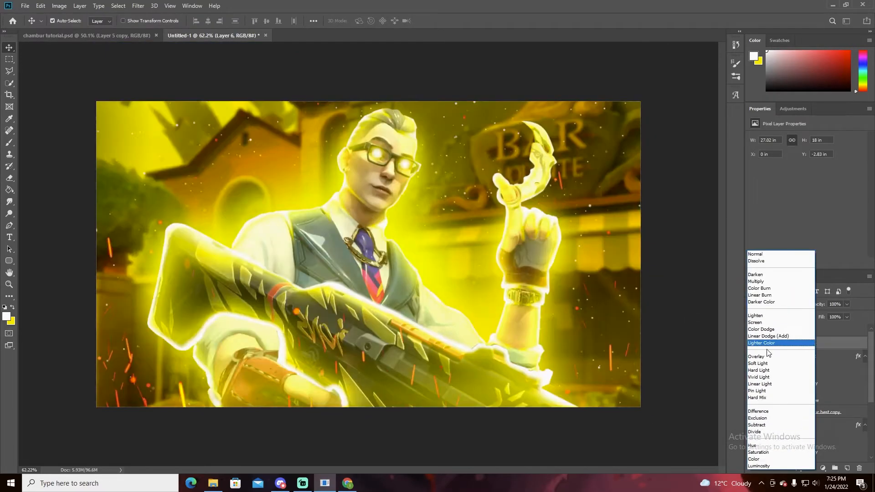
left_click(756, 333)
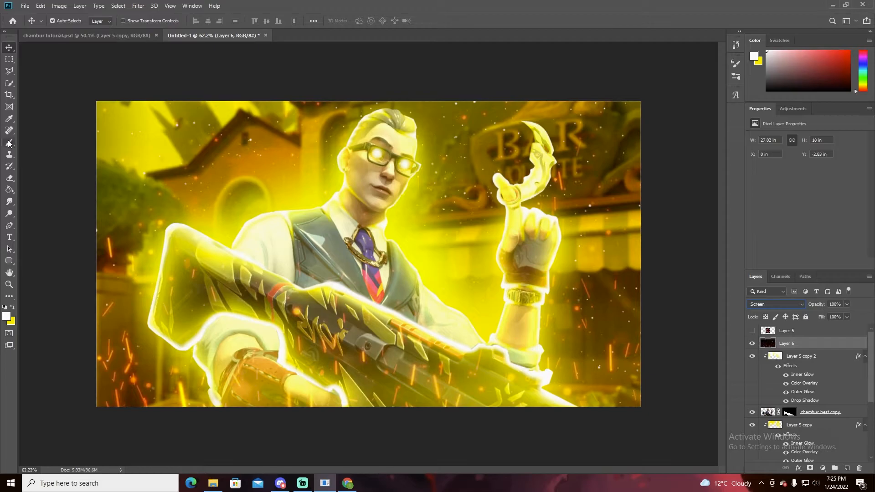
Step: Add a layer mask to the embers on Layer 6 and get the Brush tool ready for painting on it
left_click(9, 180)
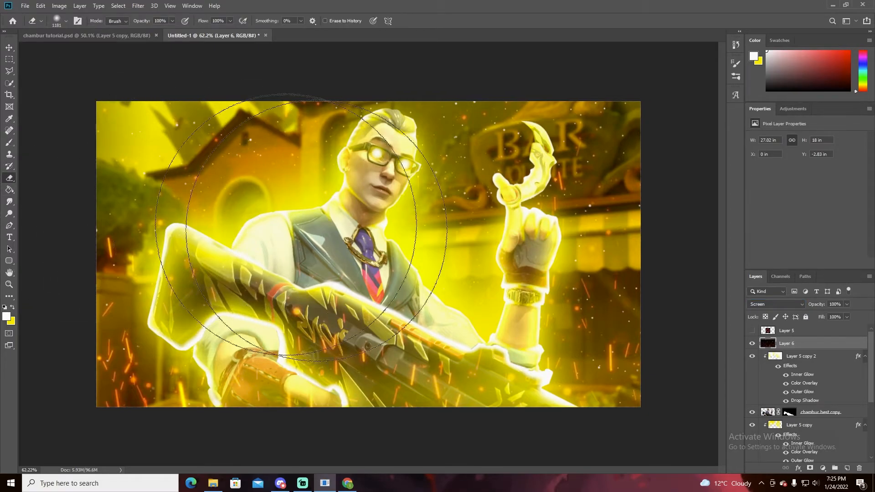
left_click(809, 468)
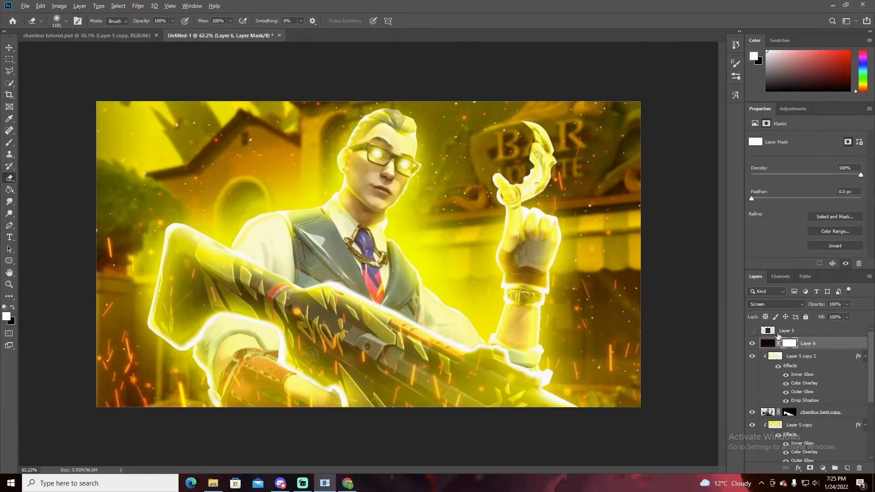
scroll(381, 332, "down", 1)
key("b")
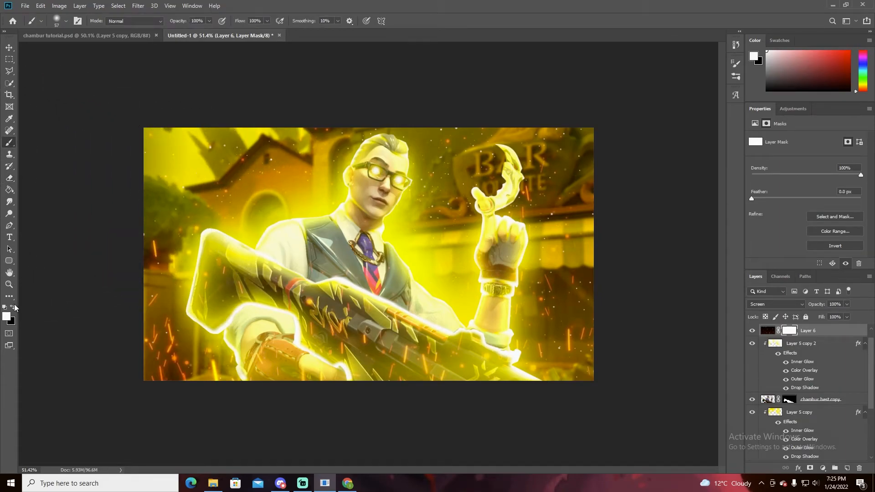
Step: Mask the embers on Layer 6 with a 729 px soft brush so they remain only along the artwork's lower edge
left_click_drag(230, 217, 407, 226)
mouse_move(171, 230)
left_mouse_down()
mouse_move(134, 199)
mouse_move(602, 179)
mouse_move(304, 148)
left_mouse_up()
key("ctrl+z")
scroll(302, 141, "down", 2)
left_click_drag(340, 169, 273, 178)
key("ctrl+i")
scroll(561, 230, "up", 3)
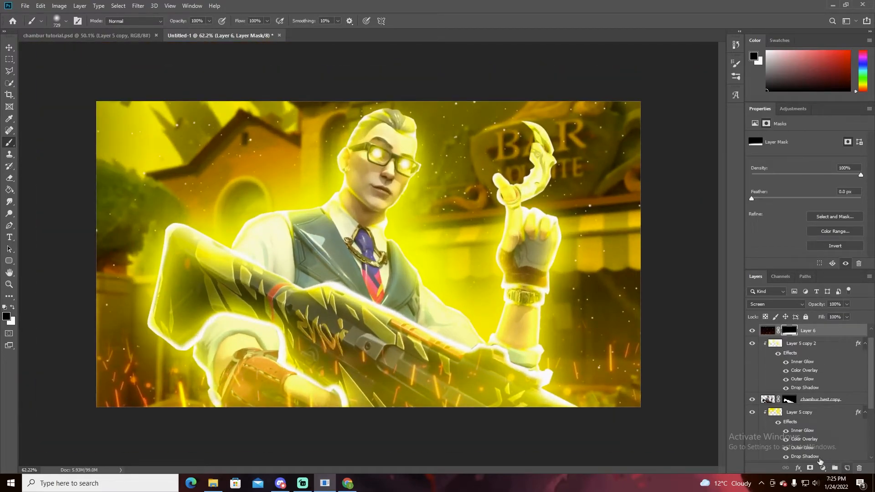
scroll(361, 378, "down", 1)
scroll(207, 362, "up", 1)
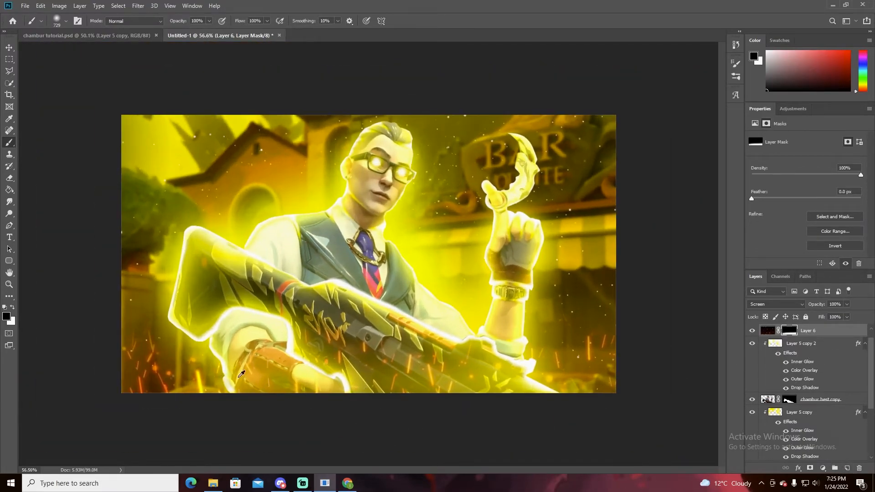
Step: Create a new layer above Layer 6 and choose an orange foreground color
key("ctrl+shift+alt+n")
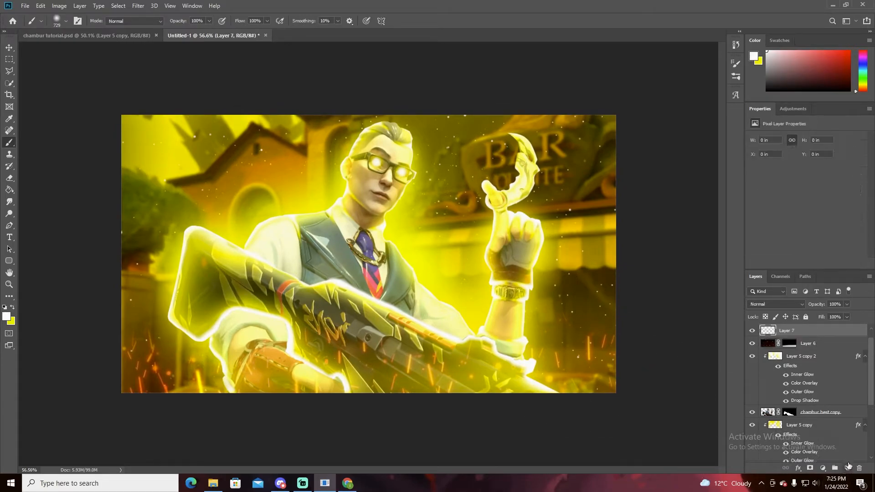
left_click(12, 307)
left_click(7, 315)
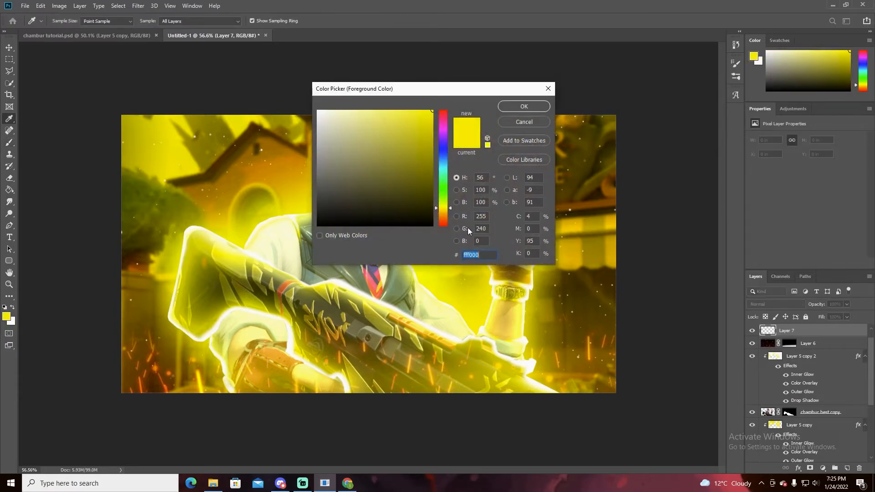
left_click(446, 214)
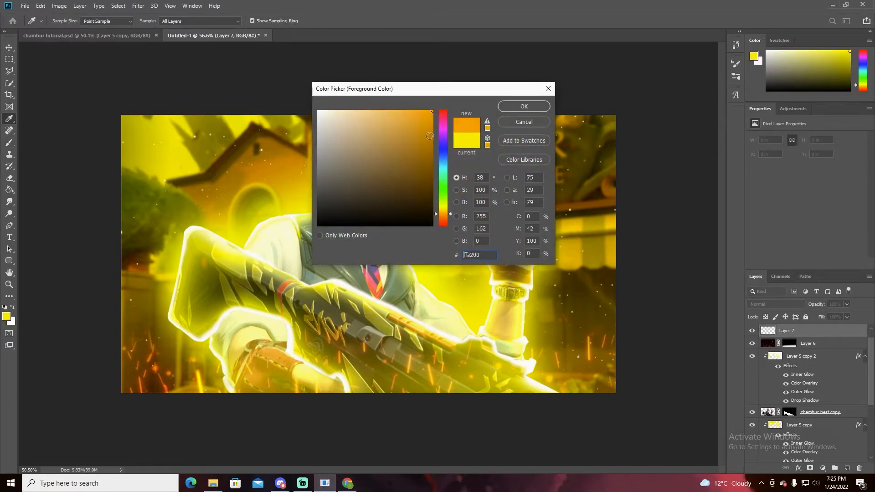
left_click(523, 109)
Step: Paint a broad orange haze across the lower part of the canvas on Layer 7 with a 1286 px soft brush
scroll(410, 277, "up", 3)
scroll(392, 292, "down", 9)
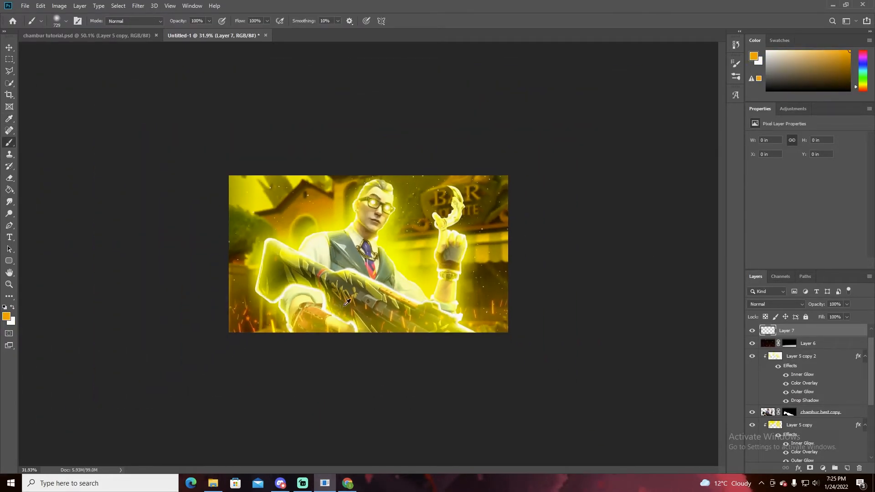
left_click_drag(273, 371, 503, 367)
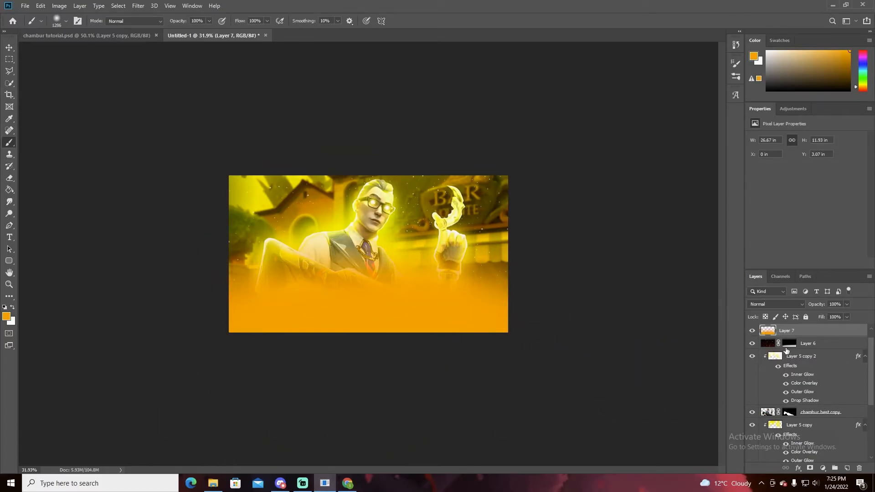
Step: Try blending the orange haze layer with Linear Dodge (Add) at 28% opacity, and delete the layer
left_click(777, 305)
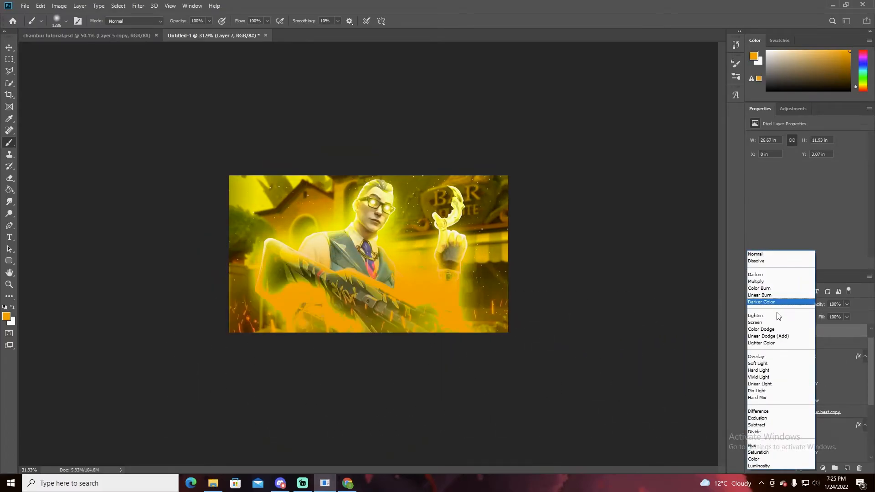
left_click(786, 337)
left_click(9, 49)
scroll(326, 244, "up", 4)
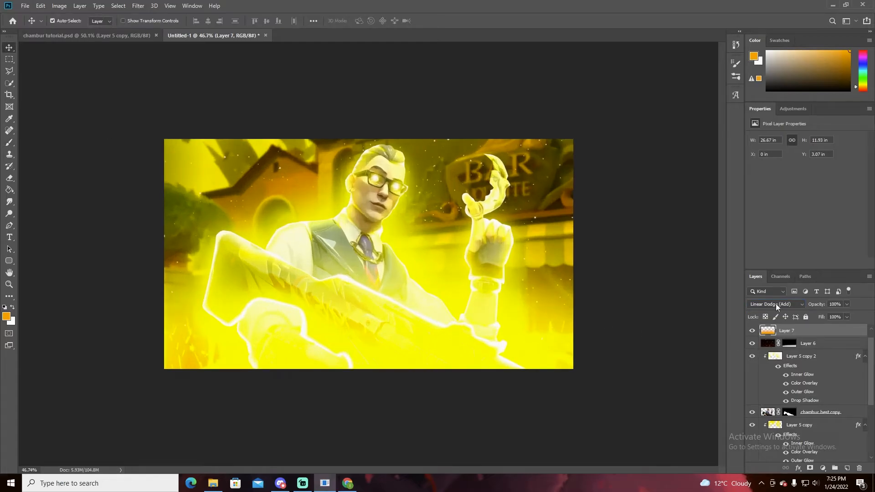
left_click_drag(834, 315, 818, 313)
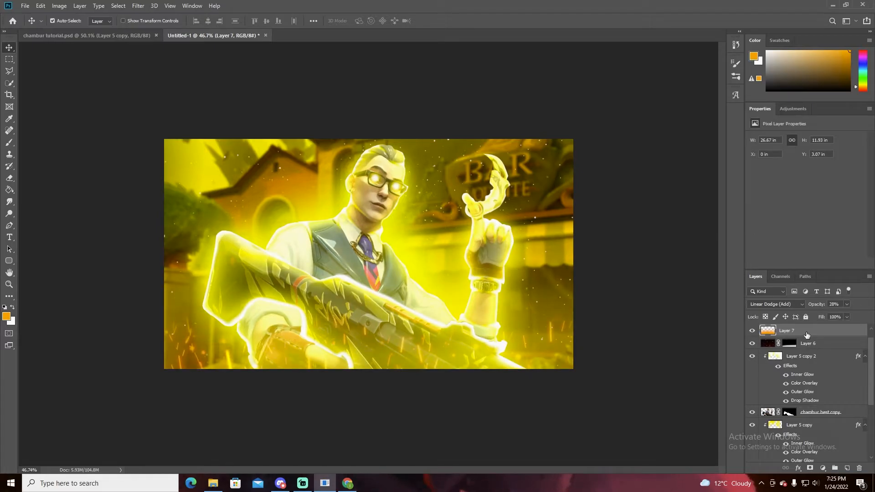
key("Delete")
Step: Add a Hue/Saturation adjustment layer above the embers on Layer 6 and clip it to that layer
left_click(821, 469)
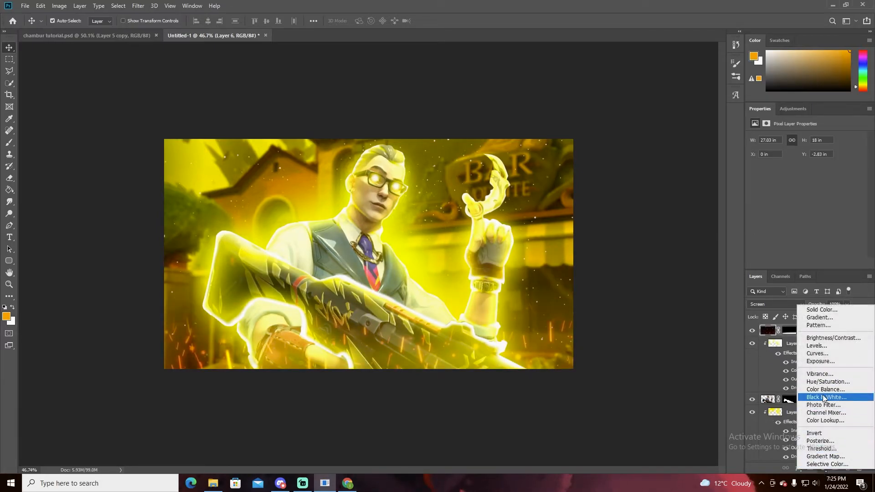
left_click(813, 383)
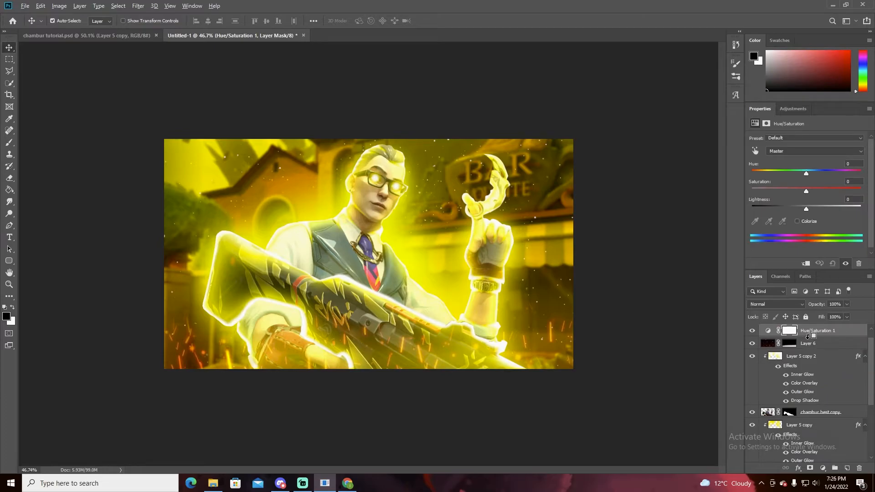
left_click(808, 337, "alt")
scroll(276, 364, "up", 2)
scroll(791, 331, "up", 1)
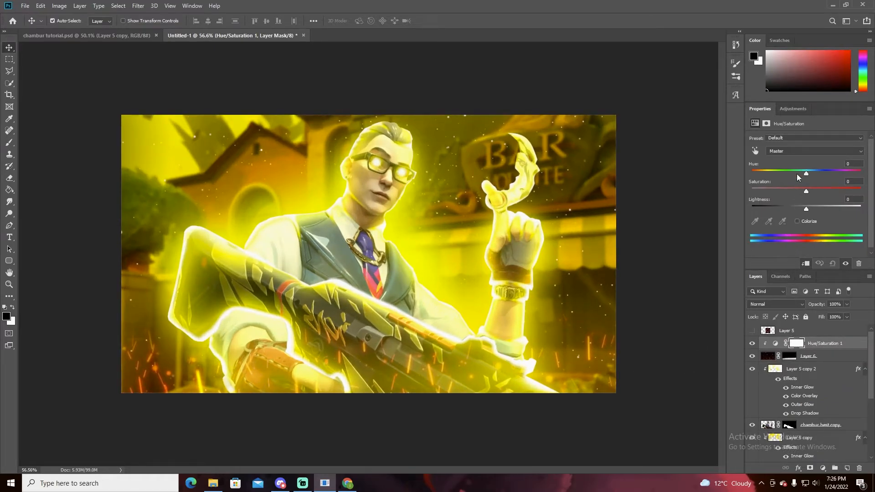
Step: Colorize the embers yellow through the clipped Hue/Saturation adjustment, with hue 57 and saturation 100
left_click(796, 222)
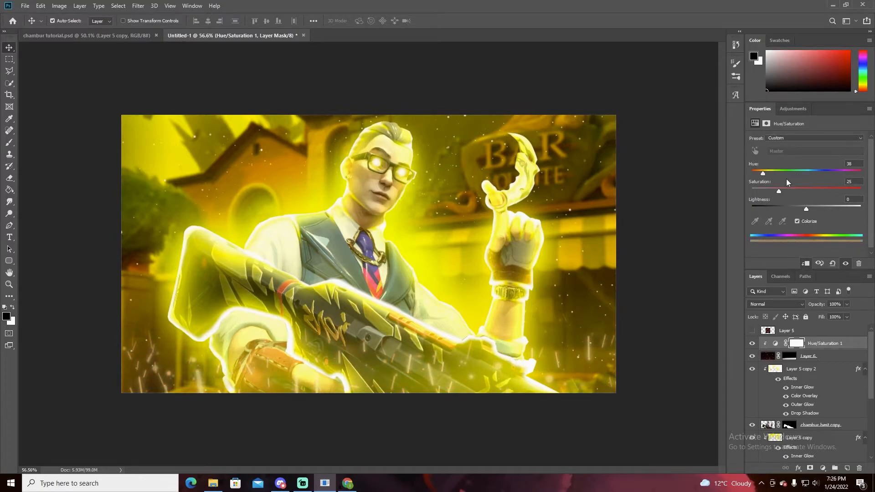
left_click_drag(787, 191, 863, 191)
left_click(775, 343)
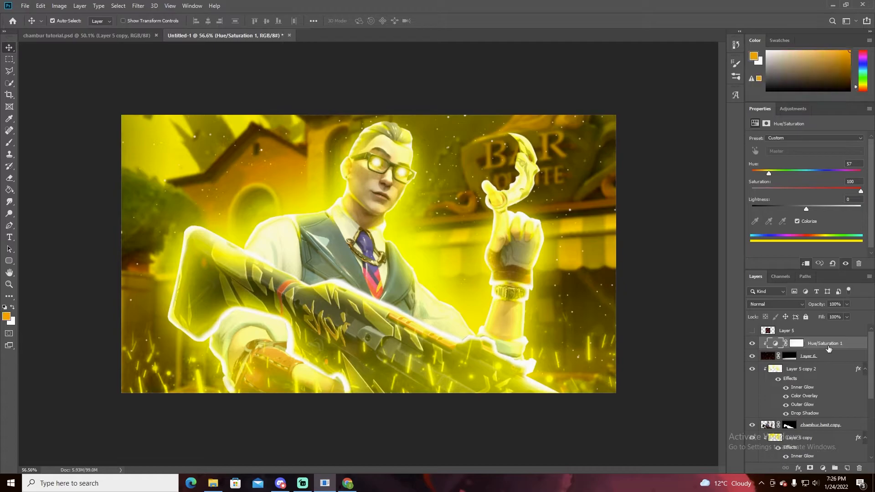
scroll(383, 370, "down", 1)
scroll(378, 366, "up", 2)
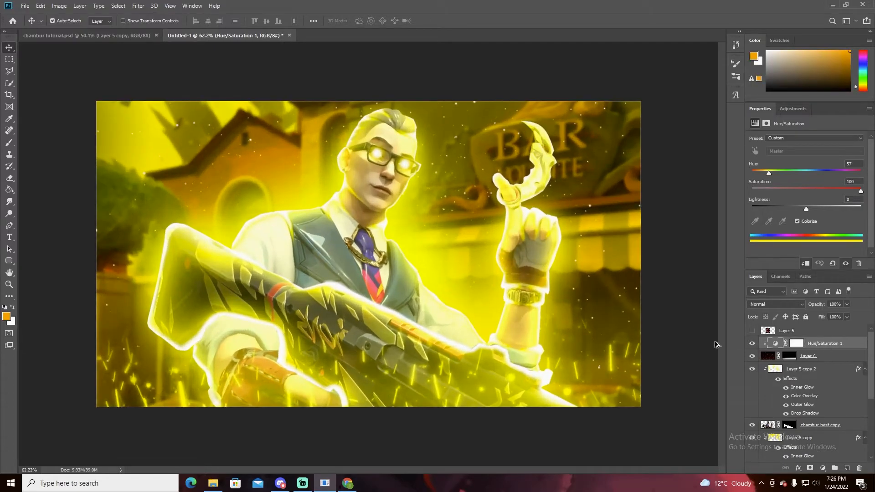
scroll(785, 363, "down", 1)
scroll(790, 345, "up", 1)
Step: Create a new layer above the Hue/Saturation adjustment and set the foreground color to orange ff7e00
left_click(847, 468)
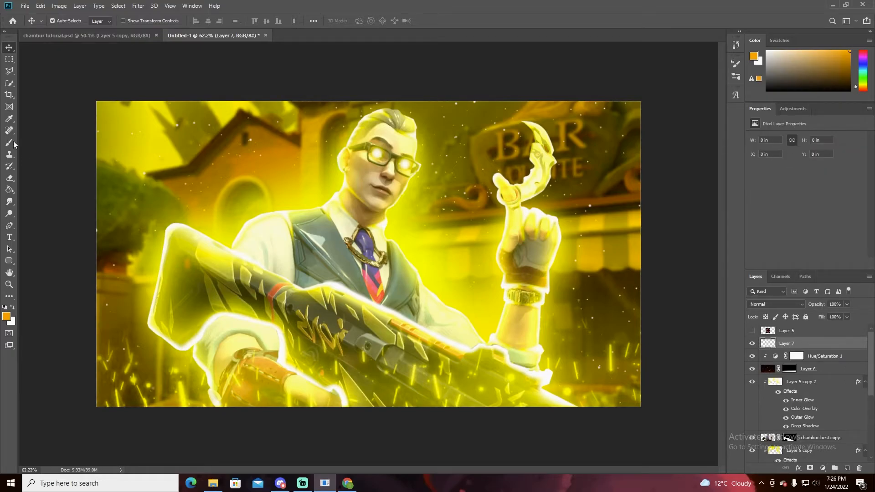
scroll(79, 314, "down", 3)
left_click(6, 316)
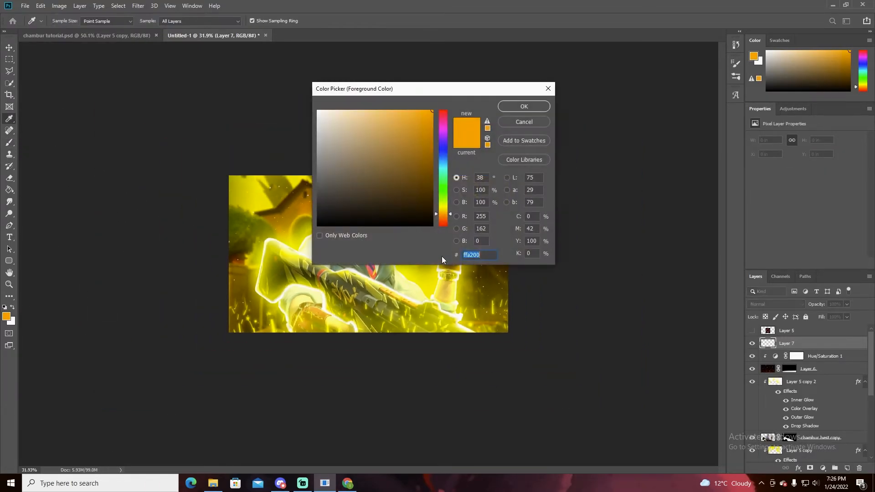
left_click_drag(442, 216, 443, 219)
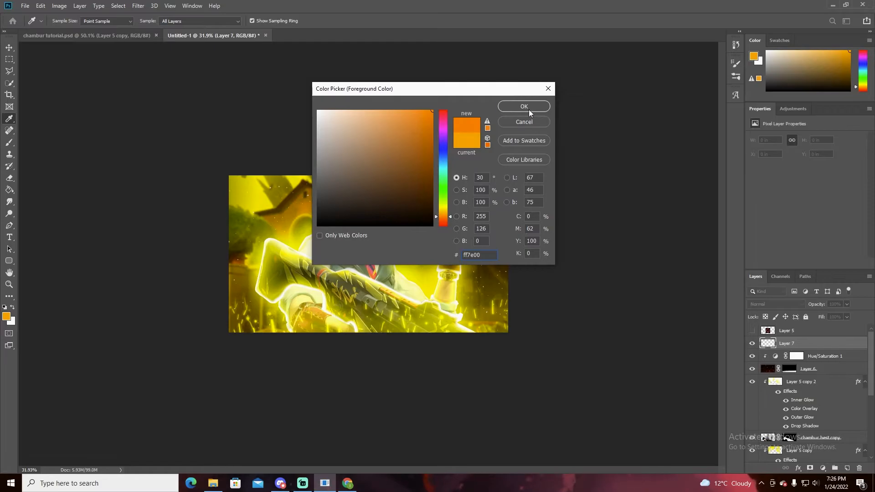
left_click(524, 106)
Step: Paint an orange haze rising over the artwork from below the canvas on Layer 7, with a soft brush about 4700 px wide
key("b")
scroll(376, 261, "down", 2)
scroll(376, 262, "down", 2)
key("bracketright")
key("bracketright")
key("bracketright")
key("bracketright")
key("bracketright")
key("bracketright")
key("bracketright")
key("bracketright")
key("bracketright")
key("bracketright")
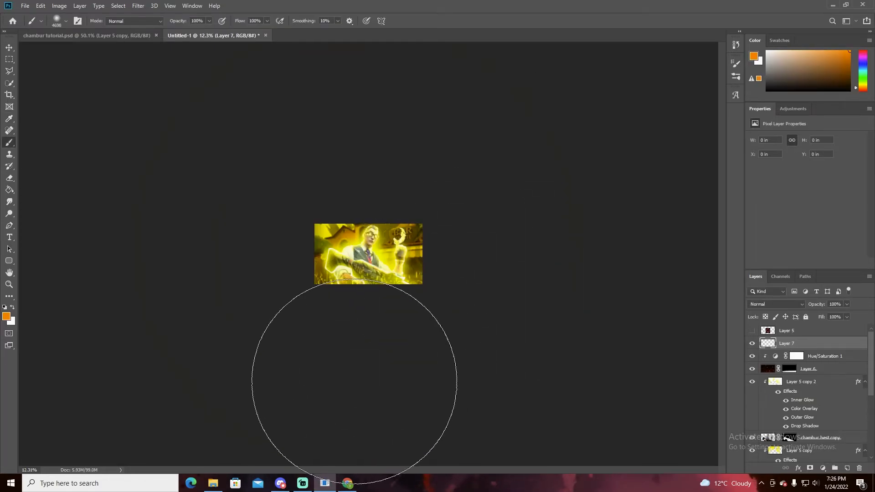
left_click(384, 384)
left_click(381, 386)
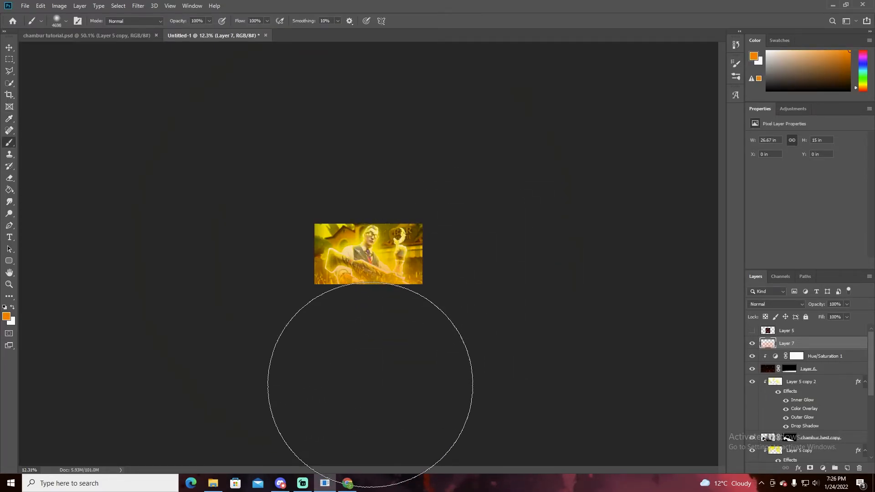
scroll(370, 264, "up", 4)
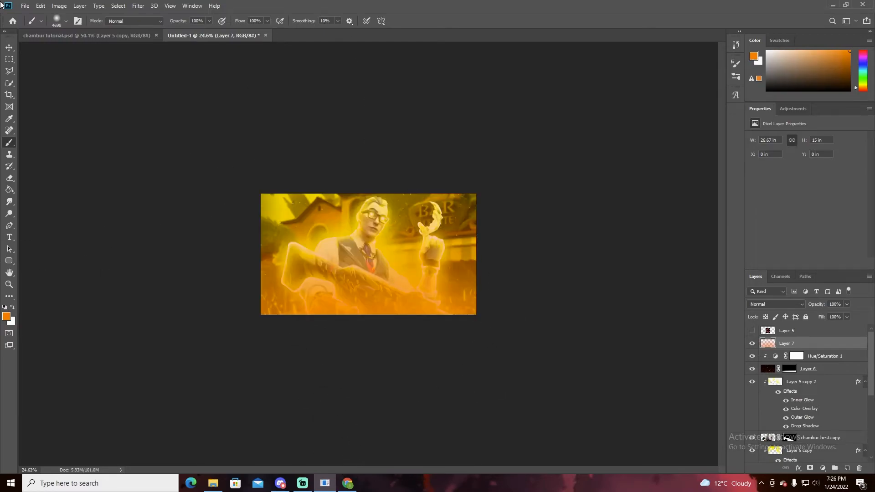
Step: Blend the orange haze on Layer 7 with Linear Dodge (Add) at 14% opacity
scroll(371, 279, "up", 1)
left_click(774, 304)
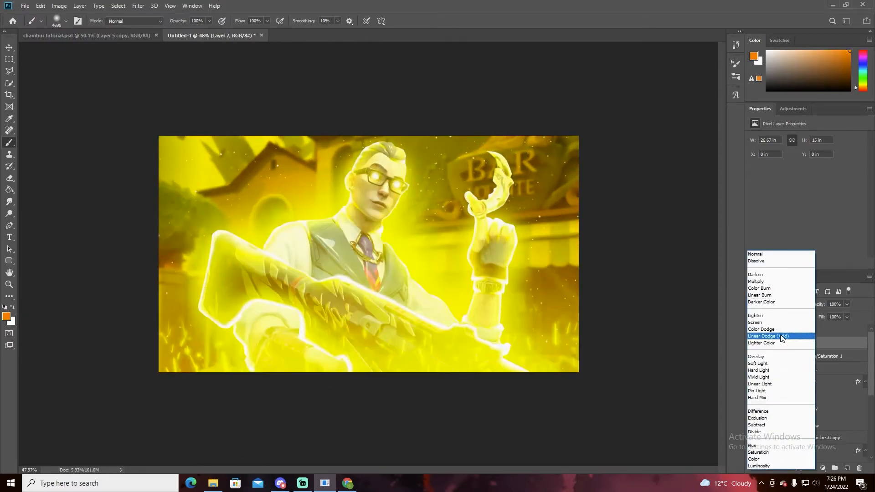
left_click(772, 335)
left_click(845, 304)
left_click_drag(847, 316, 811, 313)
scroll(489, 297, "up", 1)
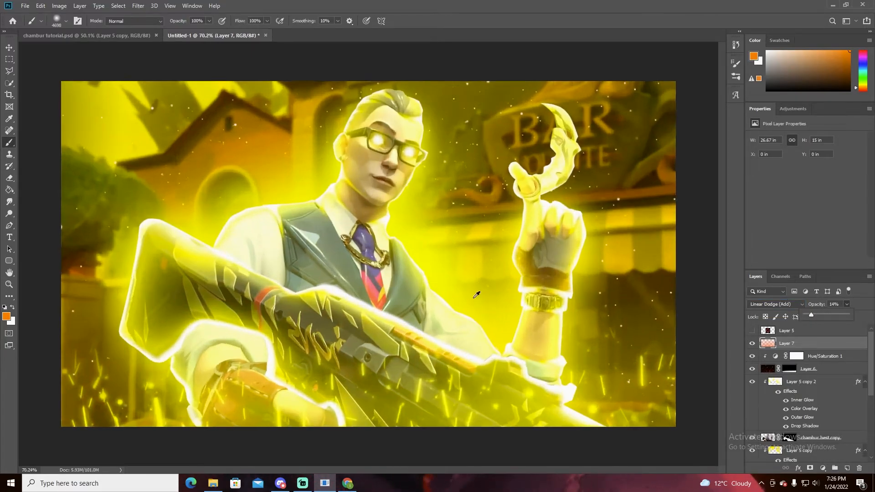
scroll(489, 297, "up", 1)
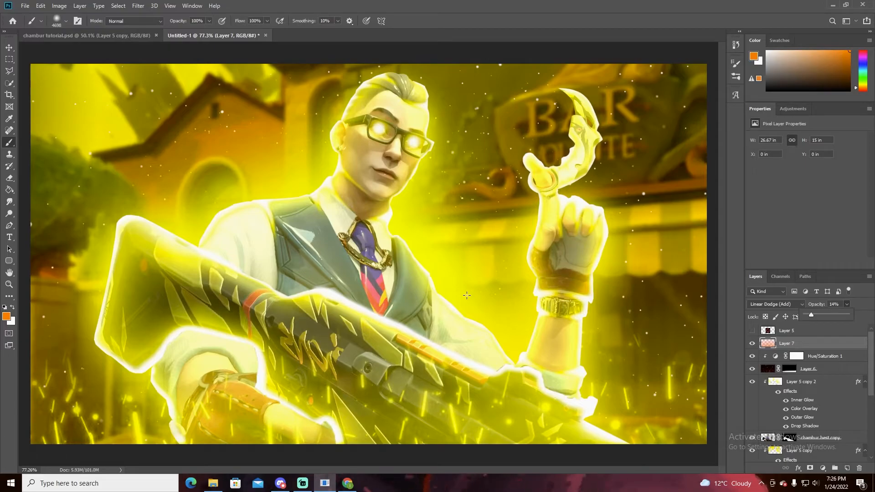
Step: Show the logo on Layer 5 and keep its blend mode at Normal
left_click(751, 330)
scroll(629, 258, "down", 1)
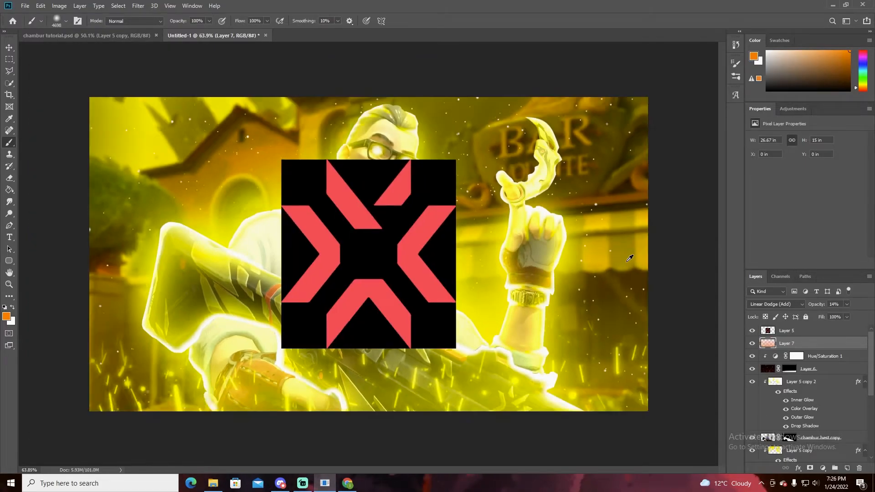
left_click(775, 330)
left_click(781, 305)
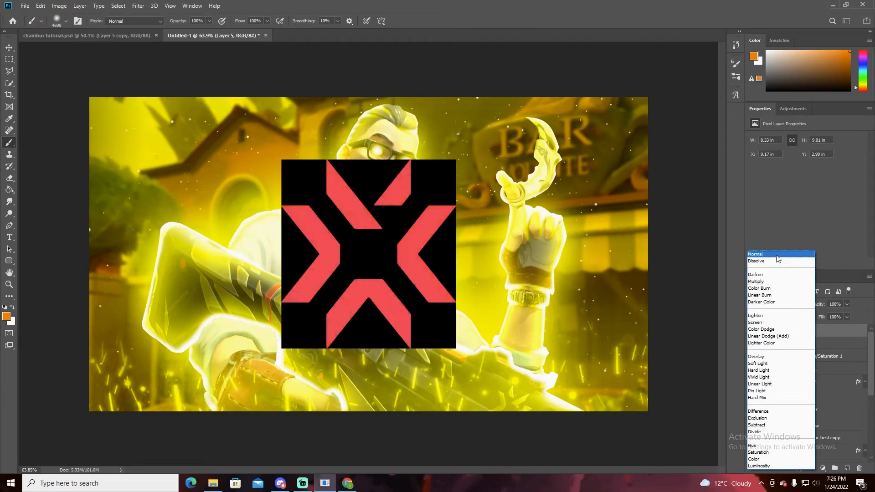
left_click(761, 253)
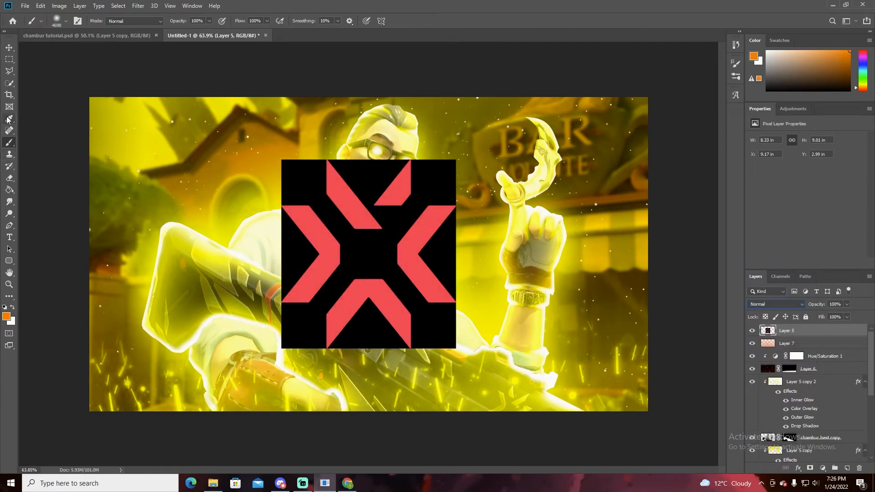
Step: Erase all black background areas around and between the red logo shapes on Layer 5 with the Magic Eraser
left_click(10, 179)
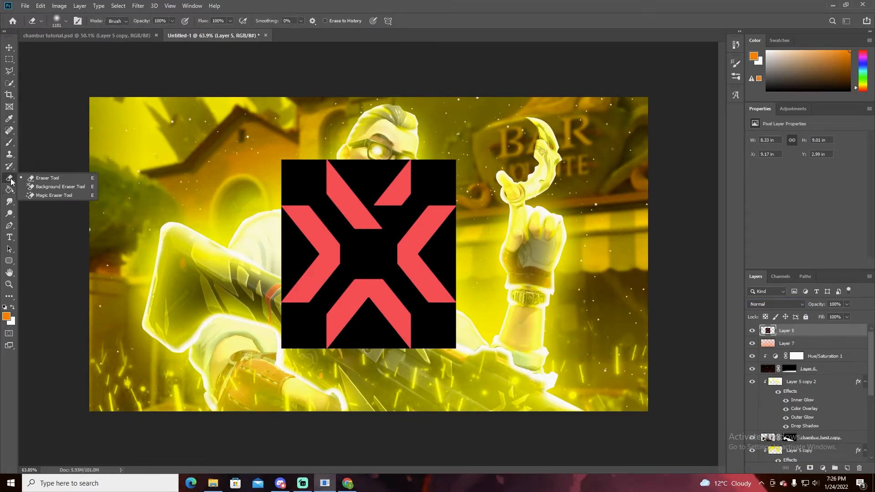
left_click(49, 195)
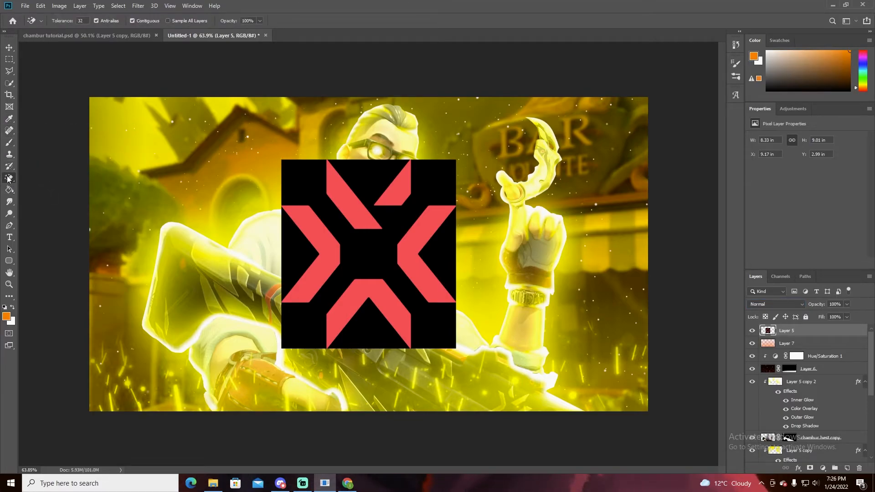
left_click(7, 179)
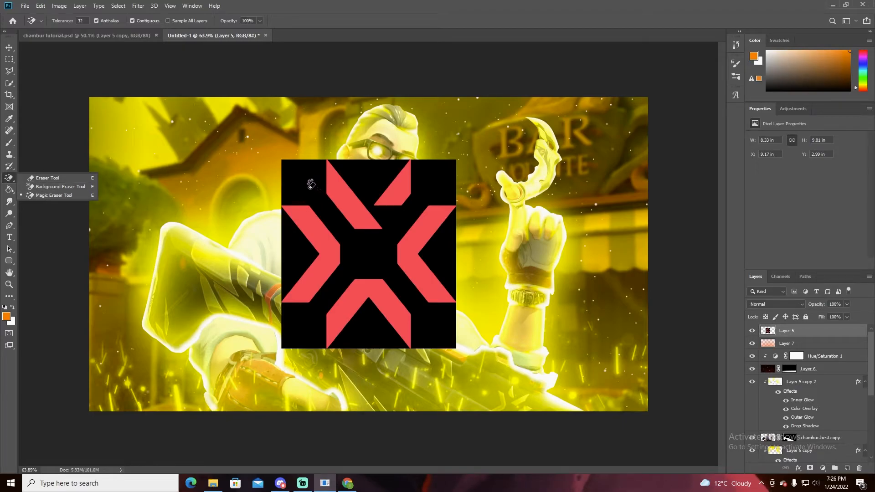
left_click(372, 212)
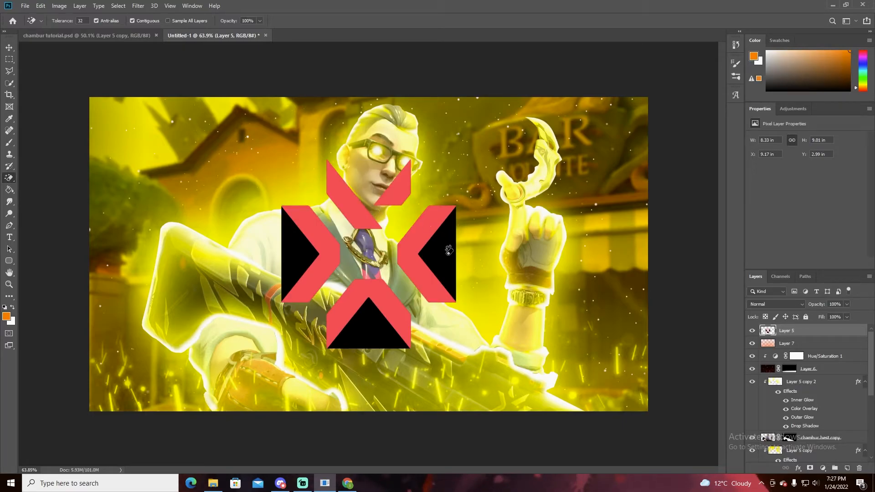
left_click(447, 258)
left_click(371, 330)
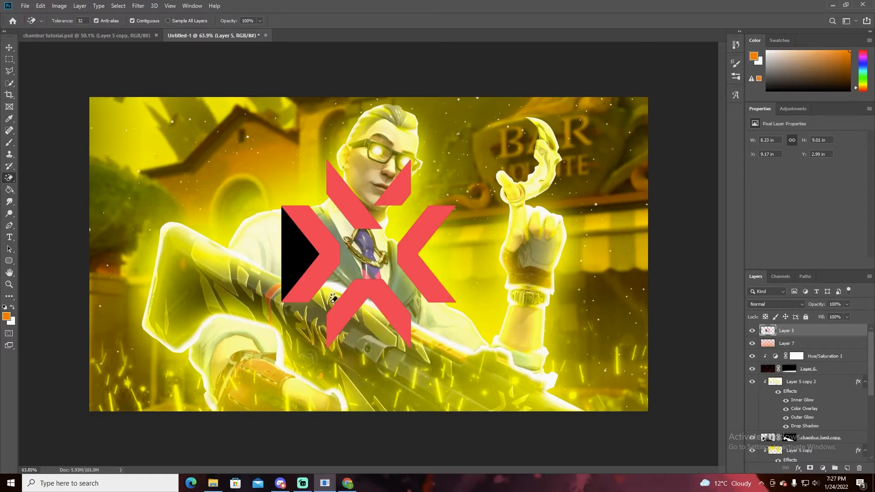
left_click(291, 267)
Step: Move, resize and tilt the red logo to about 9 in wide in the upper-left corner of the artwork
key("ctrl+t")
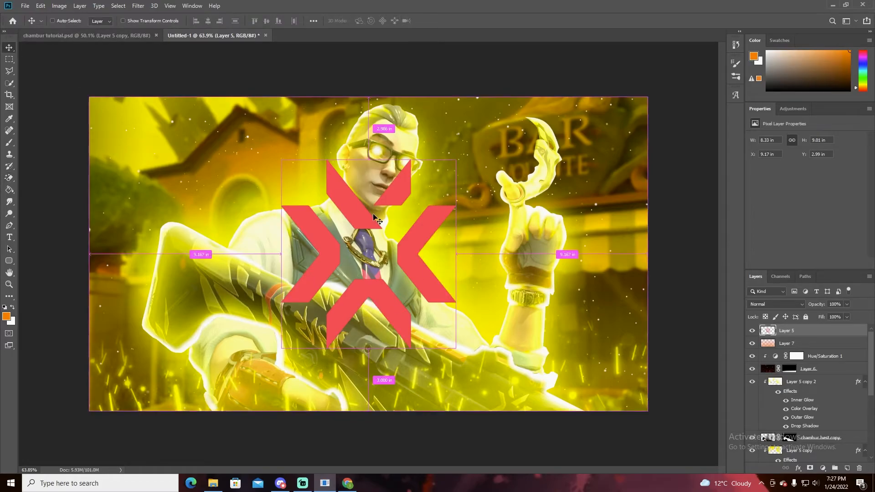
left_click_drag(338, 212, 205, 199)
left_click_drag(234, 137, 210, 139)
left_click_drag(273, 278, 217, 225)
left_click_drag(263, 167, 296, 160)
left_click_drag(274, 177, 267, 176)
left_click_drag(248, 188, 222, 155)
left_click_drag(146, 190, 181, 199)
mouse_move(154, 71)
left_mouse_down()
mouse_move(180, 70)
mouse_move(139, 76)
left_mouse_up()
left_click_drag(151, 221, 164, 222)
key("Return")
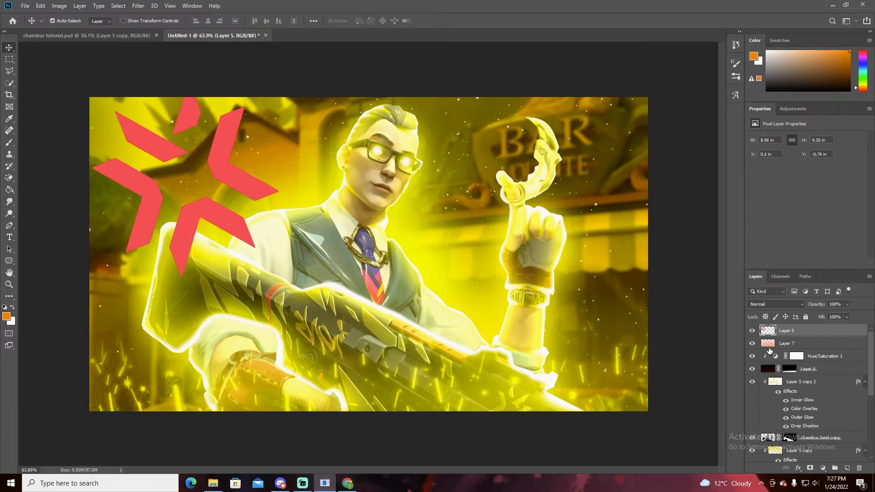
Step: Duplicate the logo and place the copy, rotated and reduced to about 7.3 in wide, at the artwork's lower right below the raised hand
key("ctrl+j")
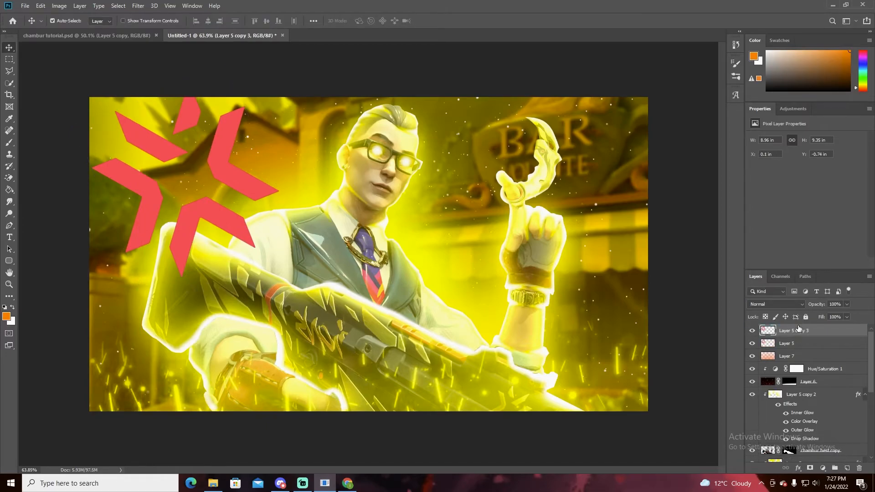
key("ctrl+t")
left_click_drag(200, 249, 606, 445)
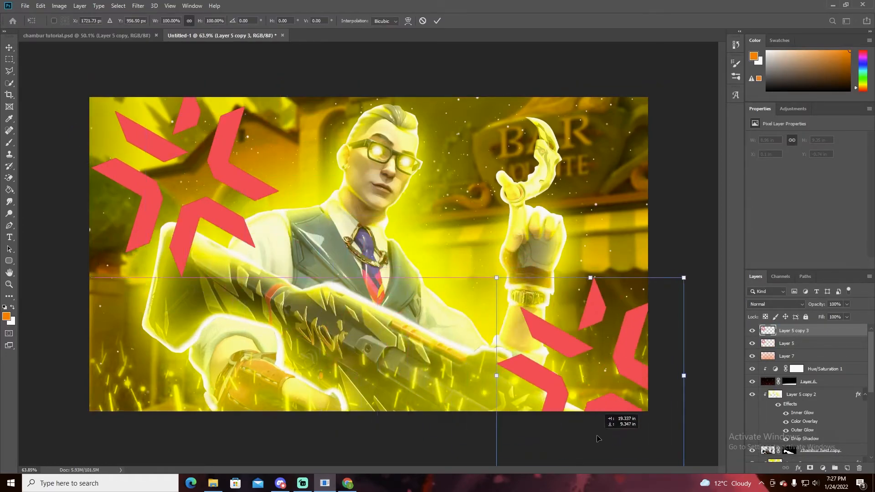
left_click_drag(616, 254, 689, 294)
left_click_drag(649, 359, 617, 321)
left_click_drag(694, 248, 687, 243)
left_click_drag(692, 313, 642, 321)
left_click_drag(593, 350, 616, 360)
left_click_drag(642, 291, 627, 274)
left_click_drag(588, 338, 570, 351)
left_click_drag(581, 285, 617, 302)
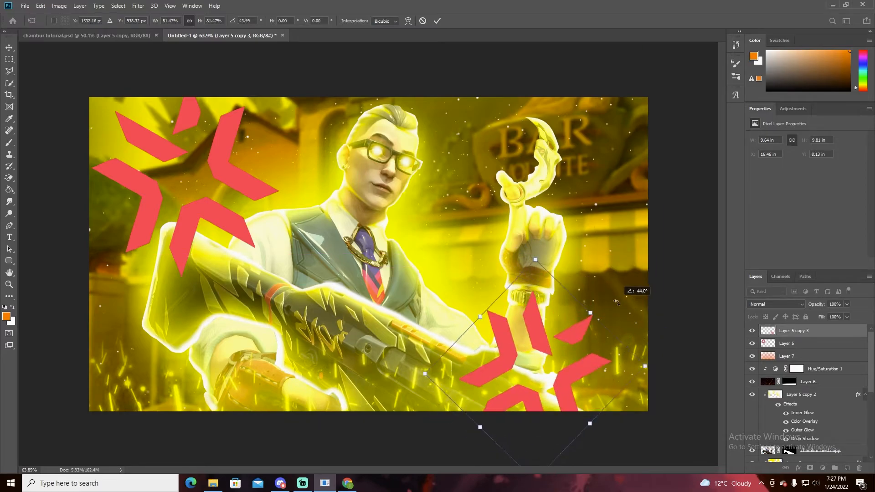
left_click_drag(601, 349, 594, 356)
key("Return")
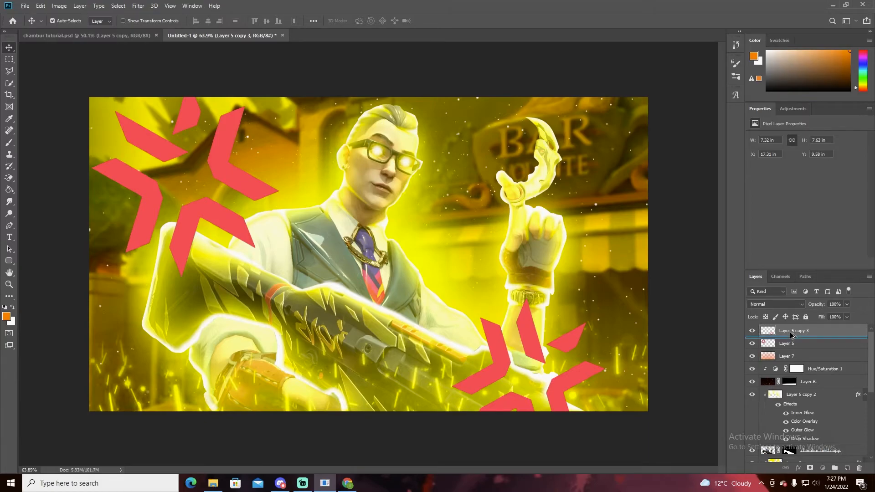
Step: Duplicate the lower-right logo beneath the chambur.best layer and place it tilted, about 6.2 in wide, behind the character's head and shoulder
key("ctrl+j")
left_click_drag(792, 331, 817, 426)
key("ctrl+t")
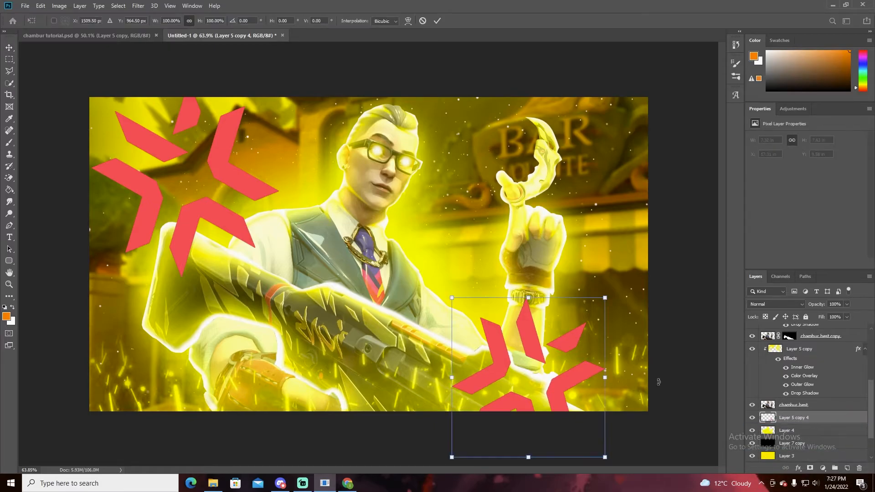
left_click_drag(561, 276, 608, 296)
left_click_drag(574, 334, 483, 224)
left_click_drag(500, 189, 478, 176)
left_click_drag(533, 208, 500, 216)
left_click_drag(453, 265, 439, 206)
left_click_drag(463, 136, 475, 144)
left_click_drag(440, 177, 454, 185)
left_click_drag(479, 147, 471, 140)
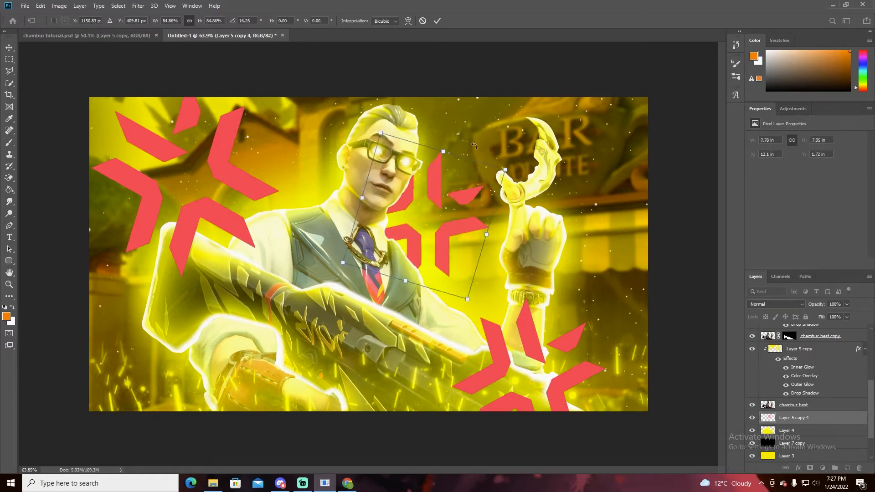
key("Return")
Step: Add a Hue/Saturation adjustment layer above Layer 5 copy 3 and clip it to that logo
scroll(809, 401, "up", 5)
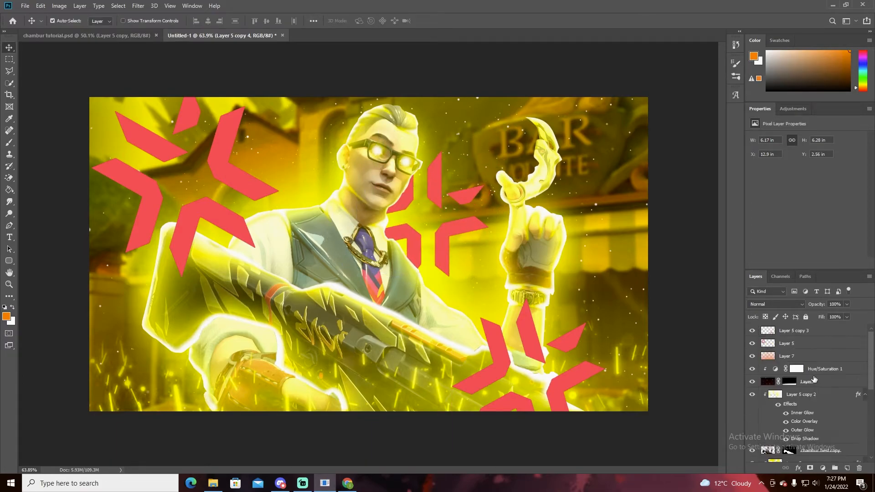
left_click(802, 332)
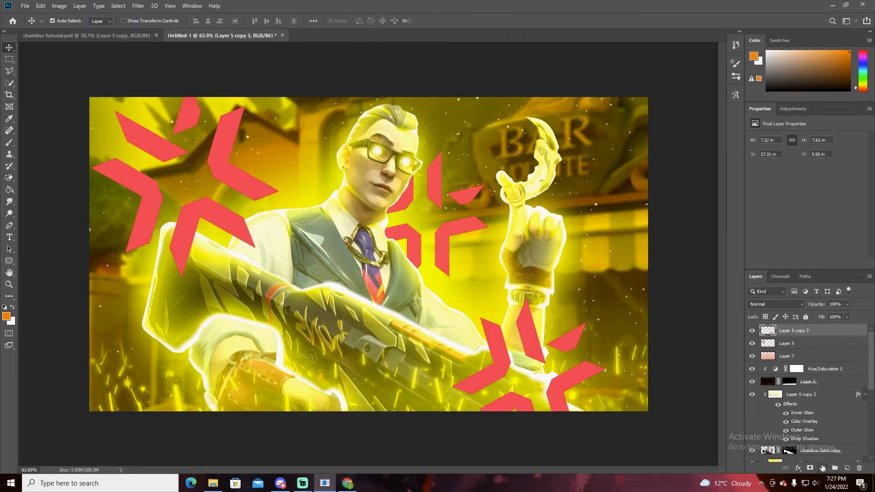
left_click(822, 467)
left_click(830, 376)
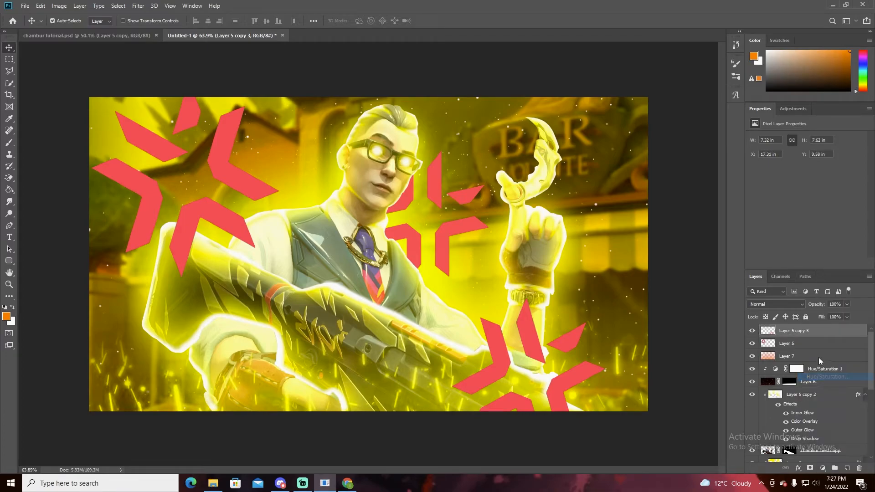
left_click(811, 336, "alt")
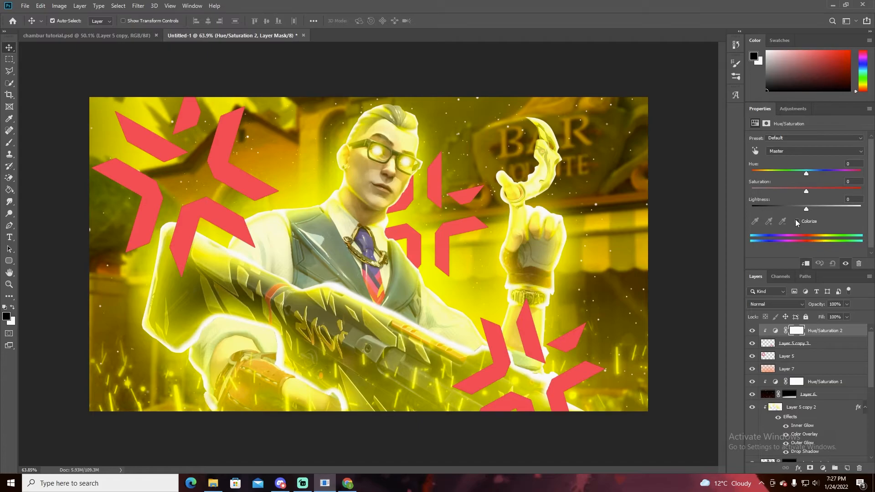
Step: Colorize the lower-right logo yellow with hue 53 and saturation 100, and clip copies of that adjustment to the other two logos
left_click(796, 221)
left_click_drag(765, 173, 868, 193)
left_click_drag(771, 172, 767, 171)
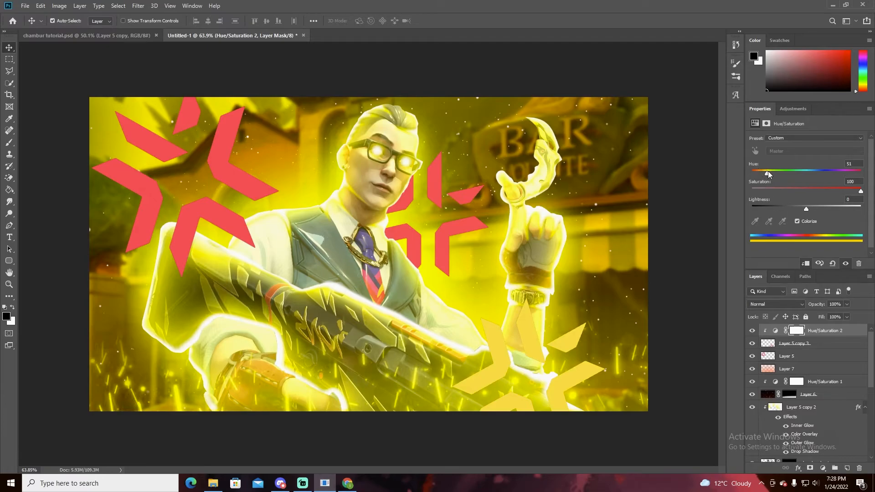
left_click_drag(808, 349, 813, 442)
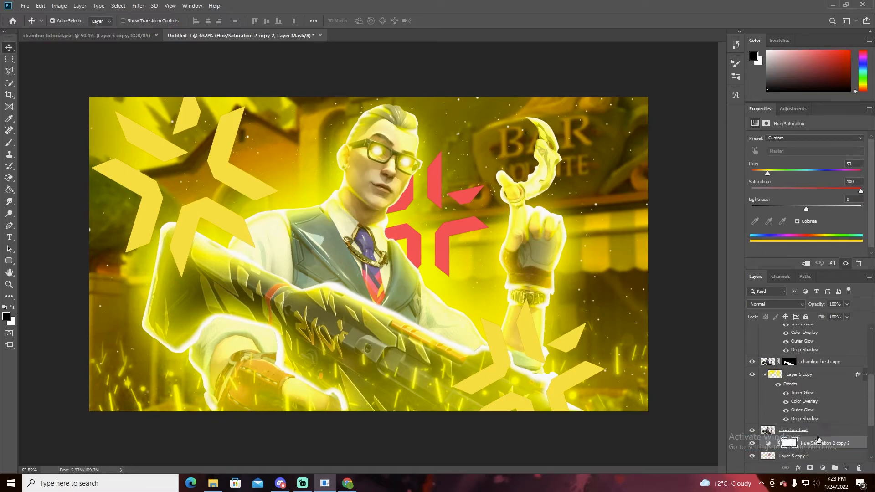
scroll(820, 410, "up", 4)
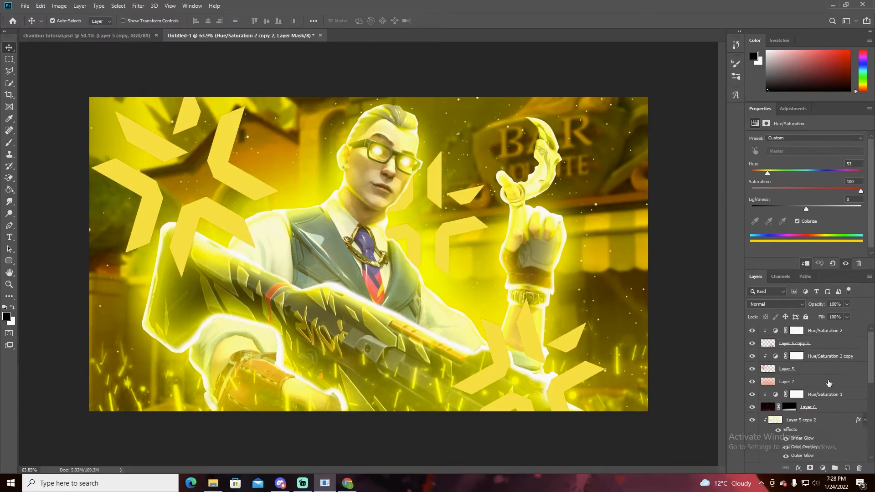
Step: Apply a Motion Blur with angle 0° and distance 24 pixels to the lower-right logo on Layer 5 copy 3
left_click(819, 347)
left_click(138, 5)
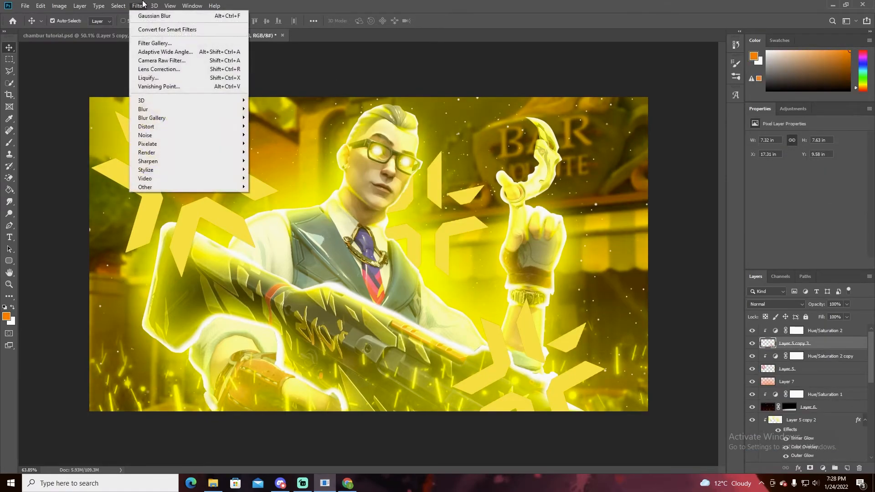
mouse_move(172, 110)
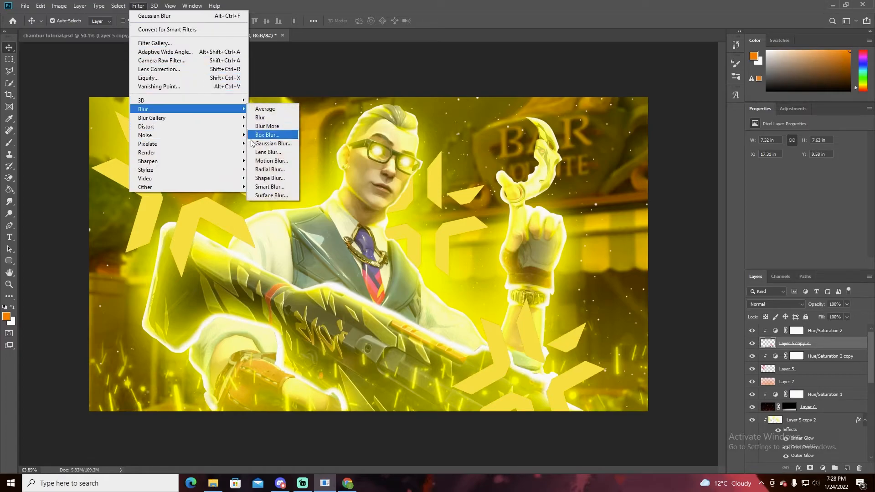
left_click(271, 161)
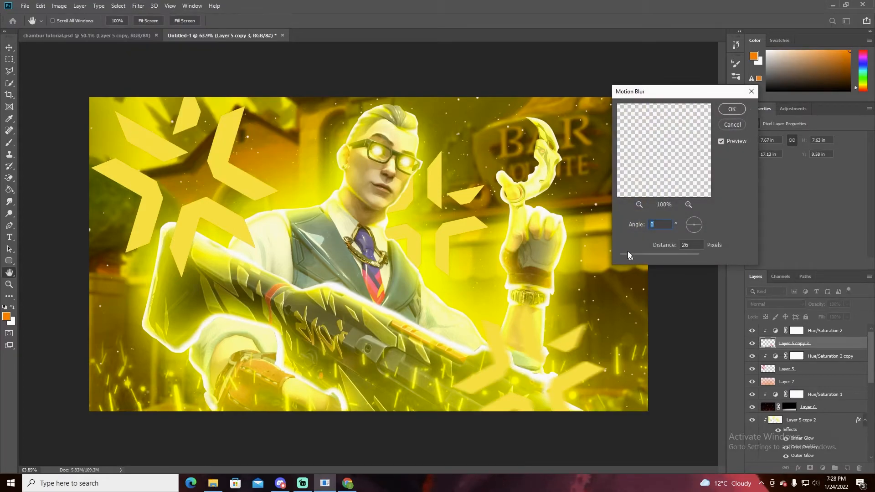
left_click_drag(631, 254, 630, 253)
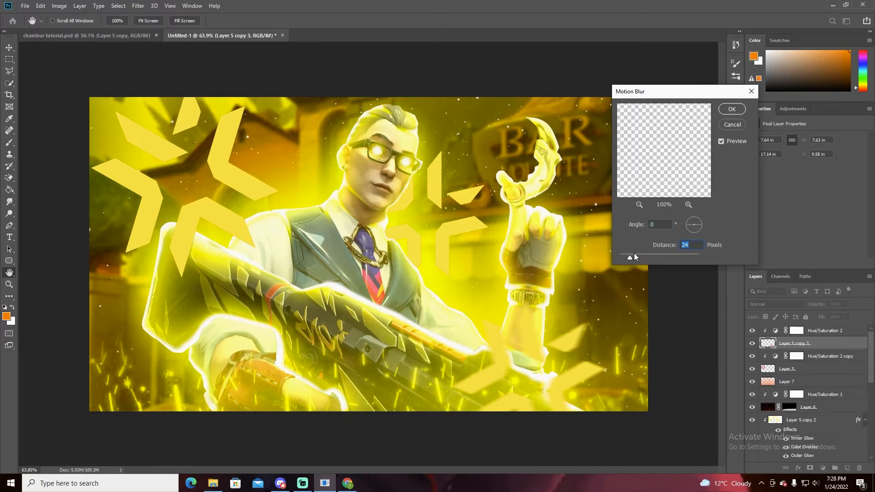
left_click(734, 111)
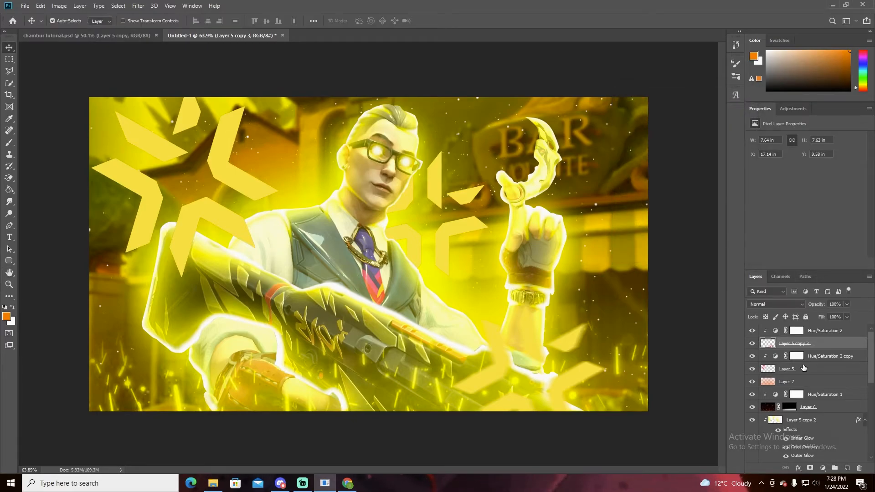
Step: Repeat the same Motion Blur on the upper-left logo on Layer 5
left_click(598, 213)
left_click(145, 6)
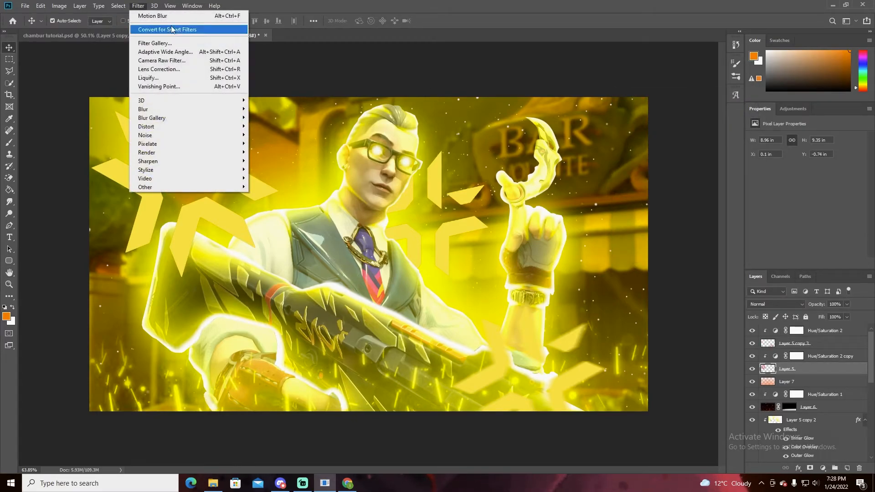
left_click(157, 11)
scroll(786, 374, "down", 3)
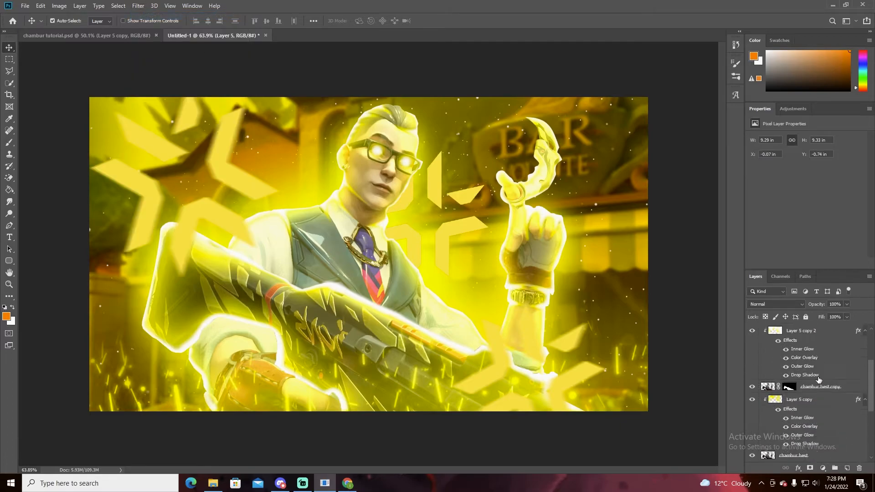
left_click(797, 442)
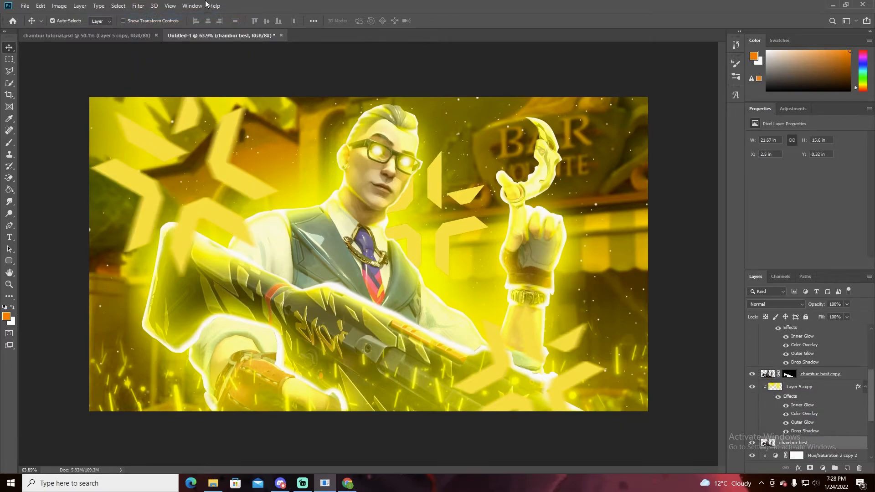
left_click(140, 5)
left_click(157, 11)
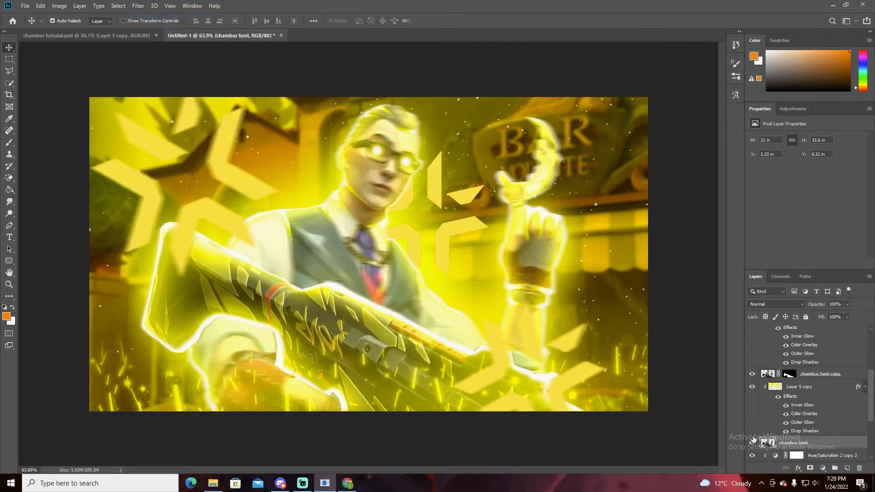
key("ctrl+z")
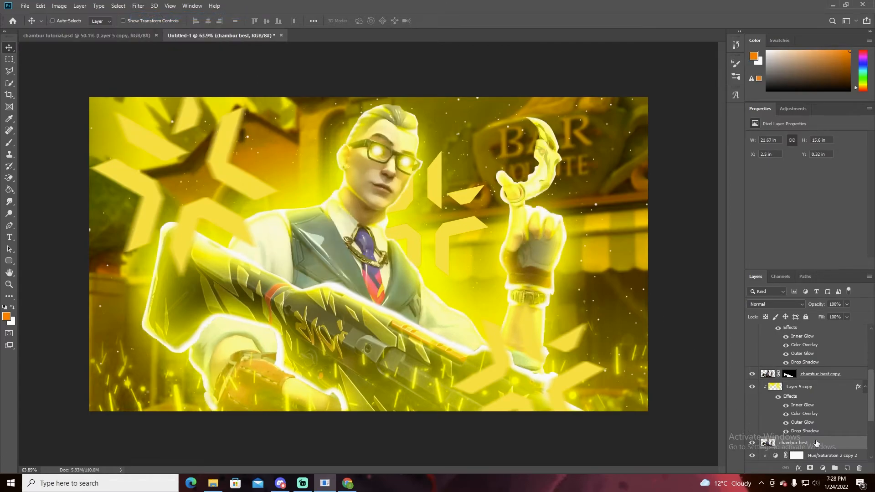
Step: Repeat the same Motion Blur on the logo behind the character on Layer 5 copy 4
scroll(815, 440, "down", 2)
left_click(806, 406)
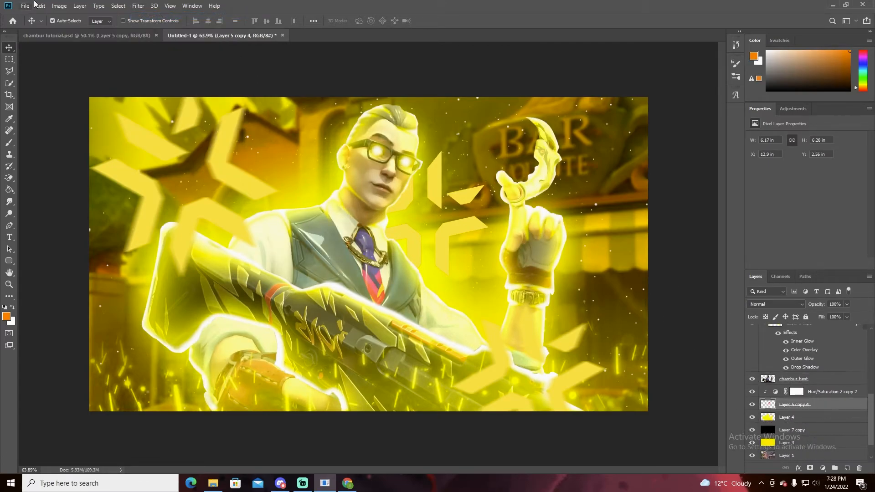
left_click(138, 6)
left_click(161, 11)
Step: Create a new layer on top and paint a soft orange spot over each of the three logos with a brush about 872 px wide
scroll(822, 378, "up", 3)
scroll(823, 378, "up", 2)
left_click(847, 467)
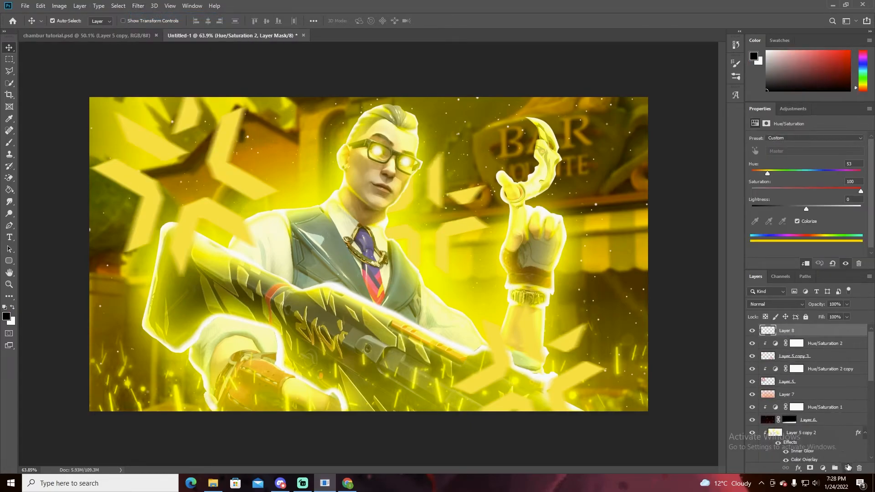
left_click(9, 142)
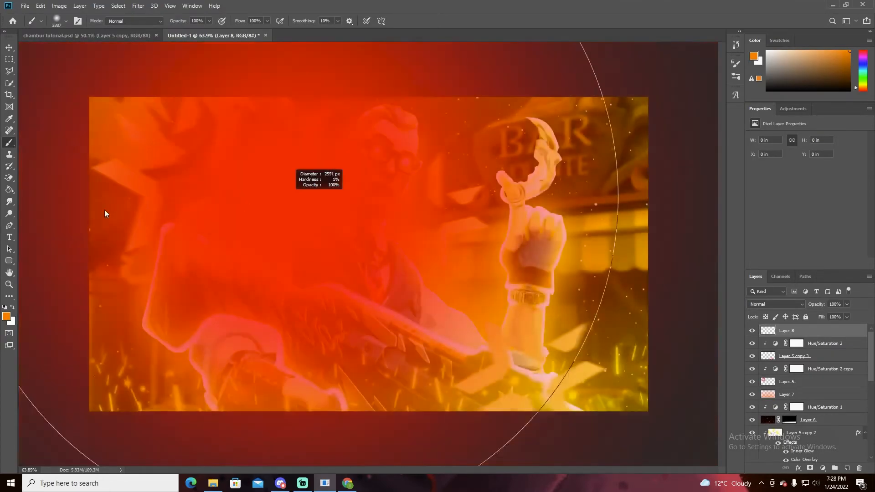
left_click_drag(105, 209, 7, 209)
mouse_move(229, 198)
left_mouse_down()
mouse_move(150, 198)
mouse_move(149, 182)
mouse_move(105, 182)
left_mouse_up()
left_click(180, 168)
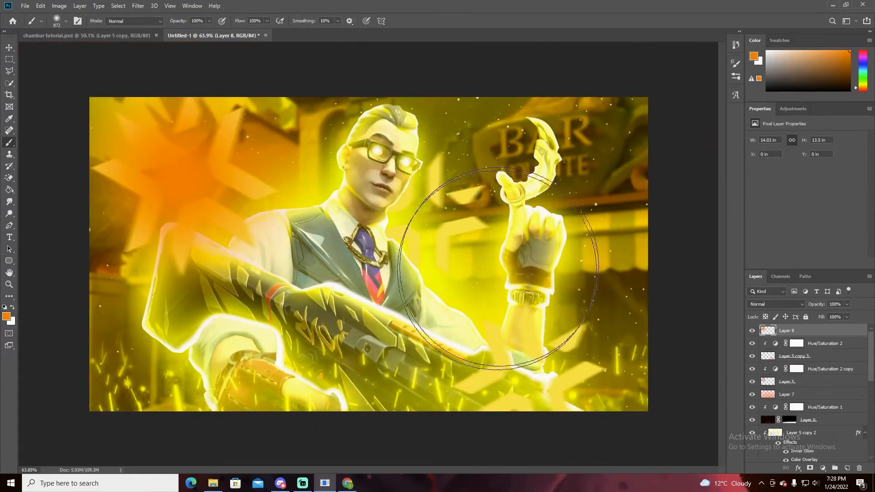
left_click(531, 379)
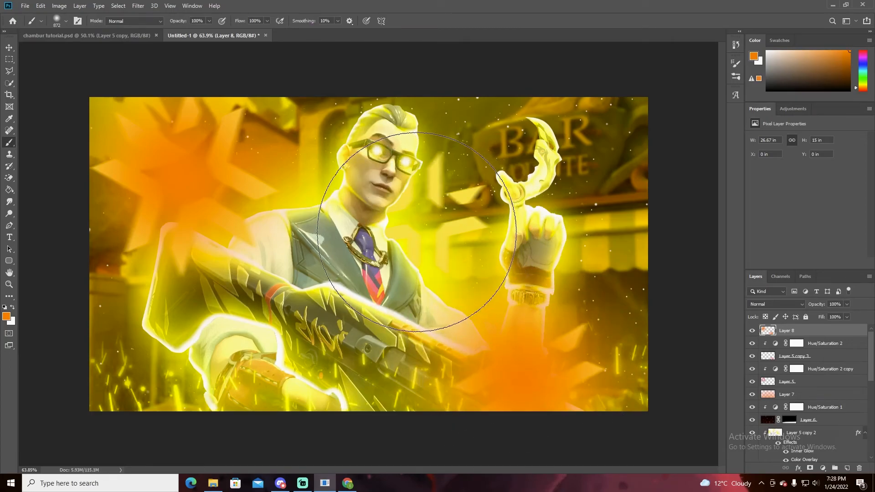
left_click(417, 228)
Step: Set the orange spots layer to Linear Dodge (Add) blending and 33% opacity
left_click(782, 304)
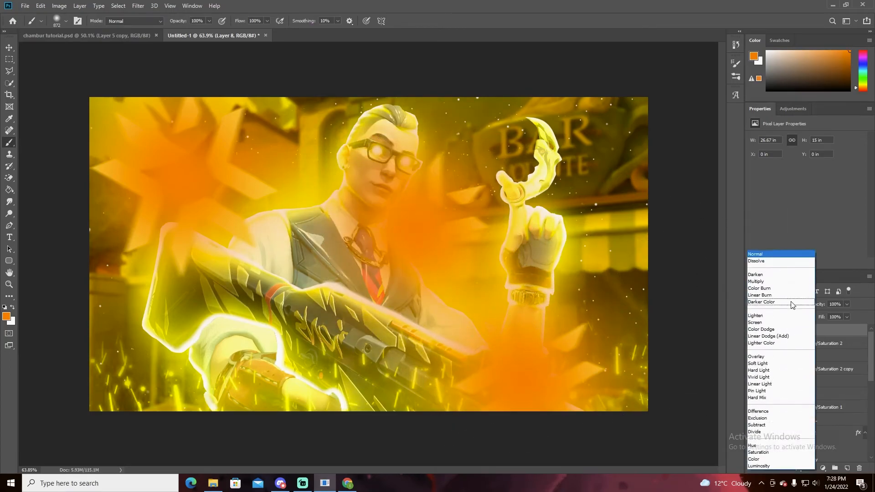
left_click(775, 339)
left_click(847, 304)
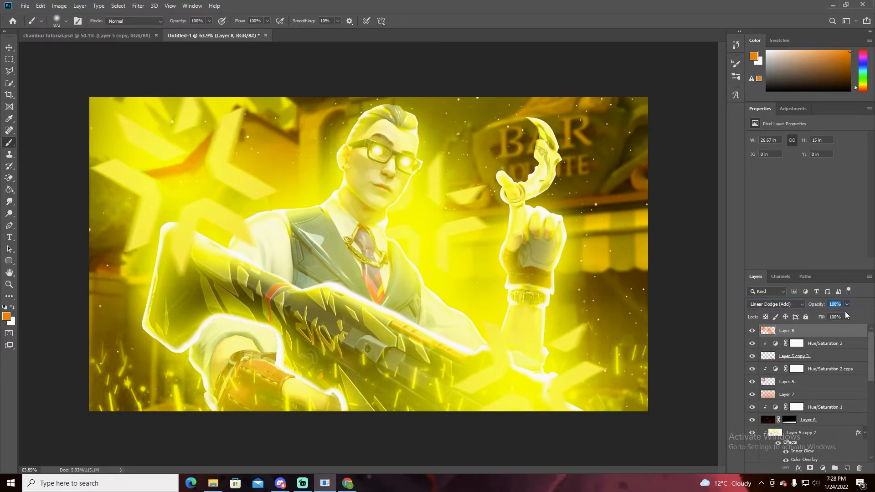
left_click_drag(822, 314, 821, 314)
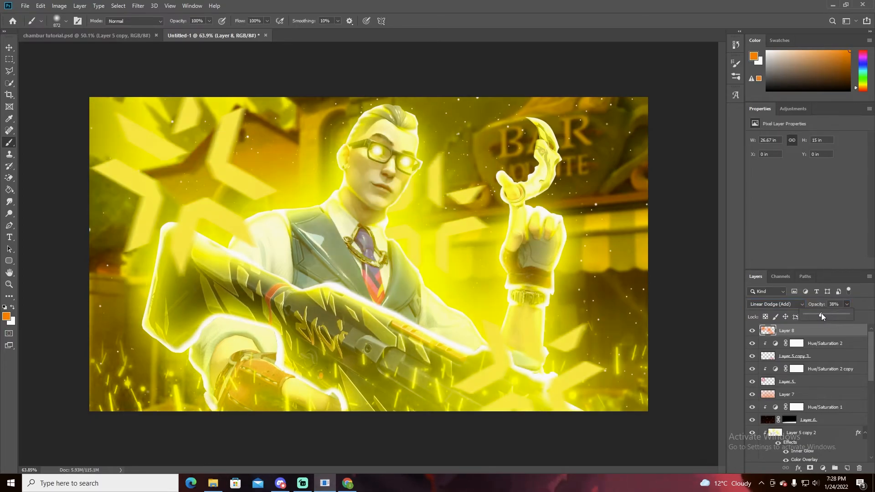
scroll(462, 315, "down", 5)
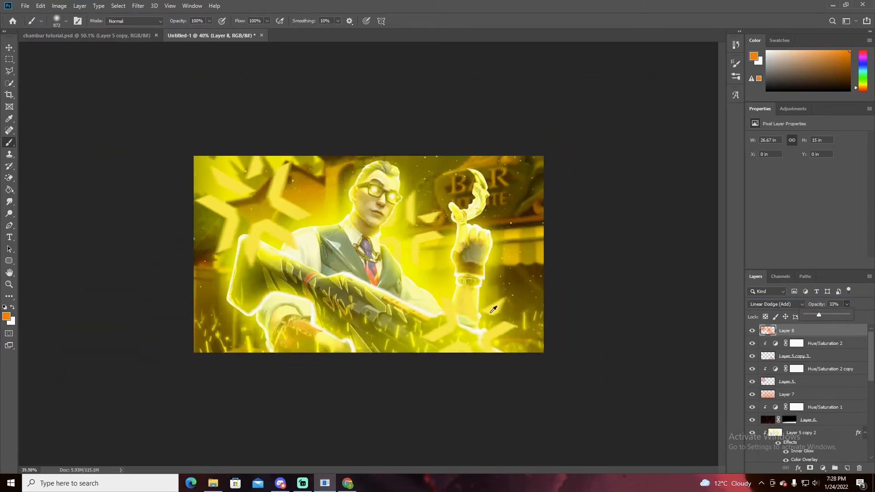
scroll(462, 316, "up", 5)
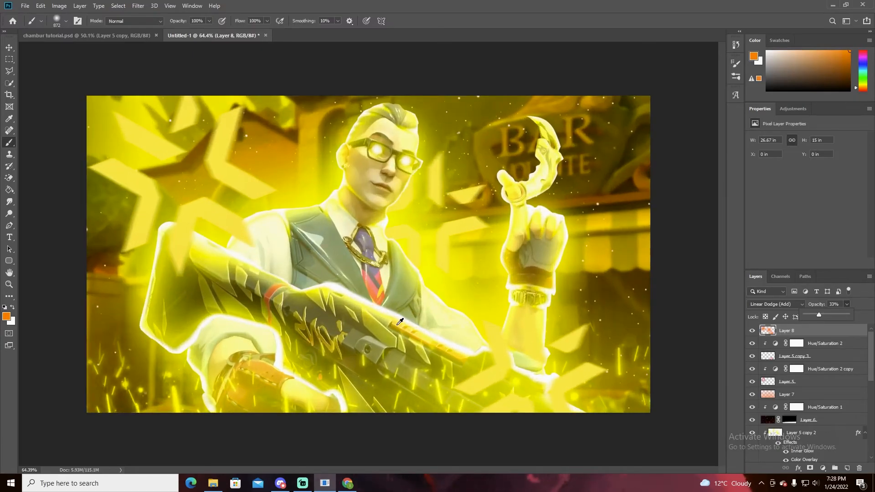
scroll(399, 322, "down", 1)
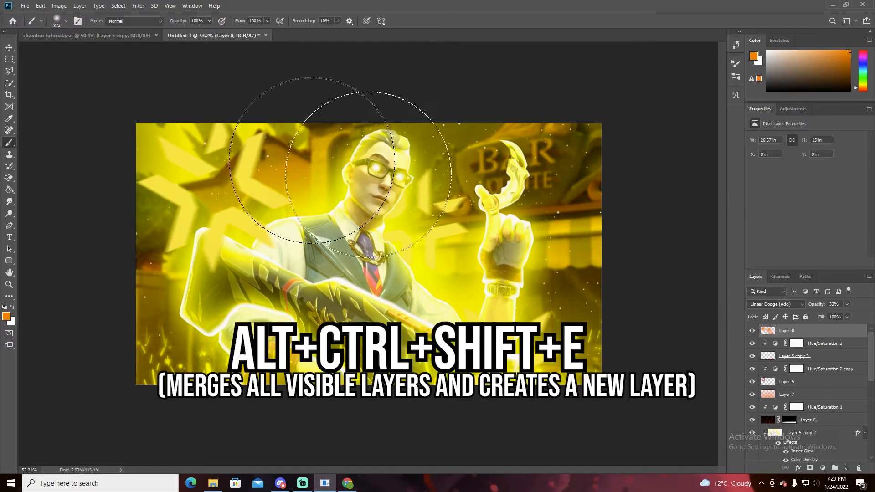
Step: Merge all visible layers into a new layer at the top of the stack, keeping the originals
key("v")
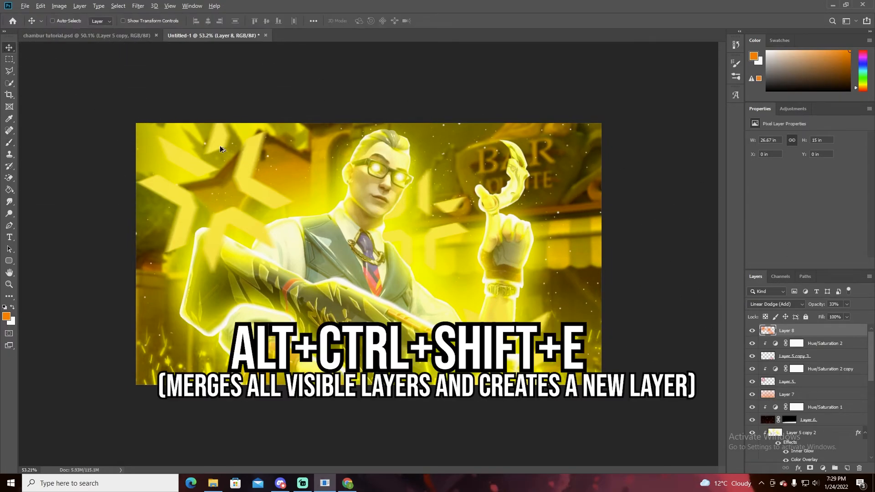
key("ctrl+alt+shift+e")
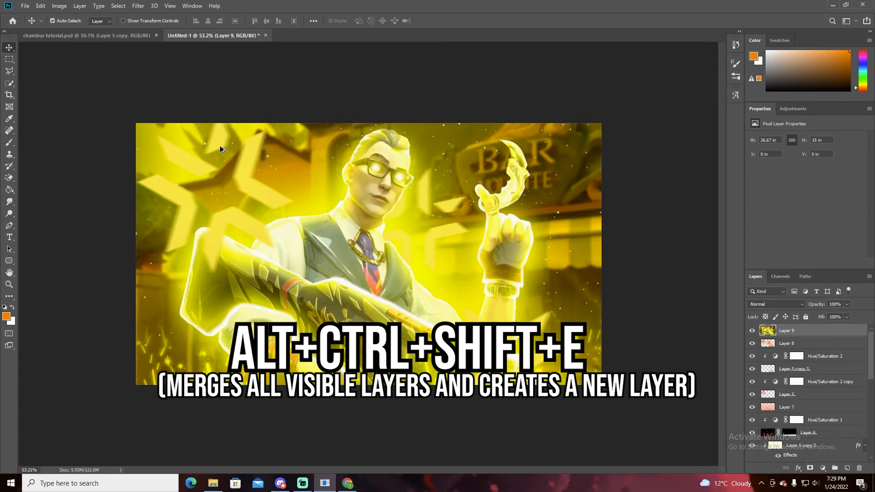
key("ctrl+0")
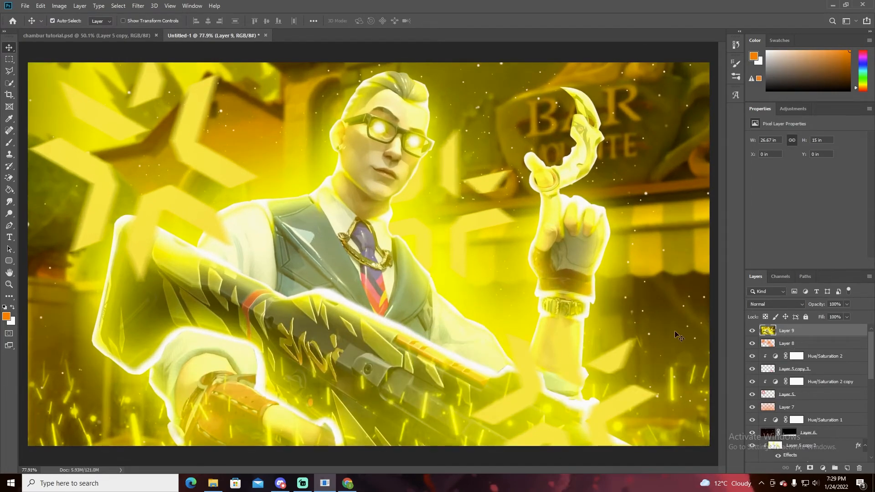
scroll(353, 243, "down", 2)
key("ctrl+t")
mouse_move(333, 256)
left_mouse_down()
mouse_move(546, 304)
mouse_move(342, 267)
mouse_move(333, 255)
left_mouse_up()
key("Return")
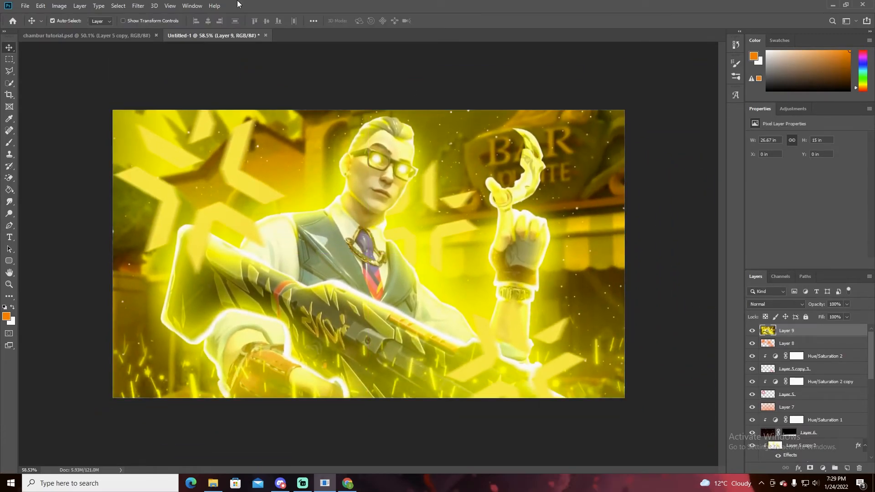
Step: In Camera Raw Filter on the merged layer, set exposure -0.45, contrast +53, highlights +20, shadows +11, whites -26, blacks +34, texture +100, clarity +30 and dehaze +20
left_click(138, 6)
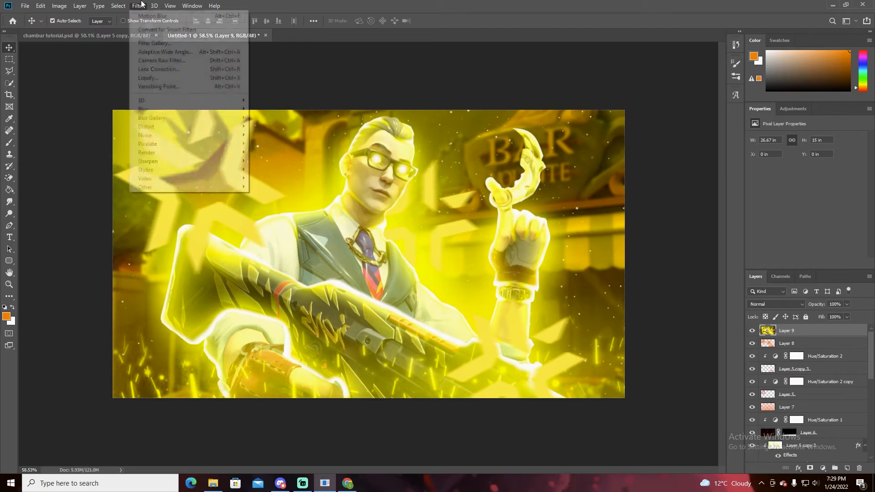
left_click(170, 61)
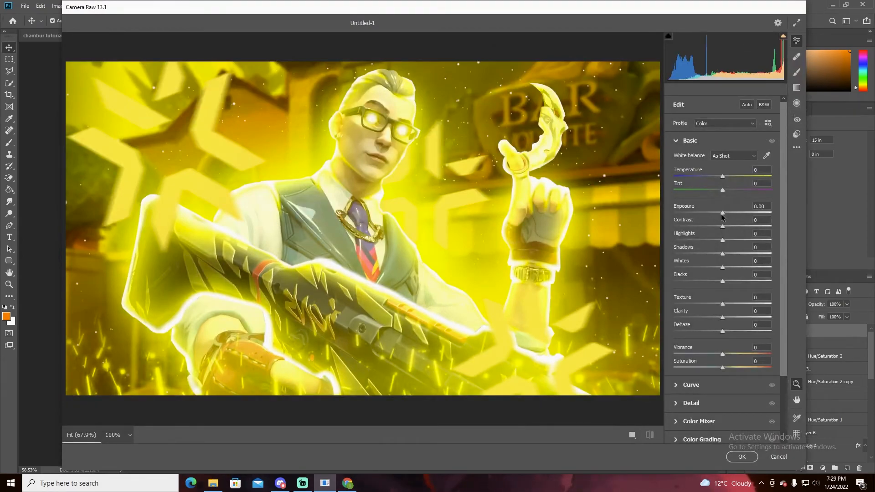
left_click_drag(722, 216, 770, 305)
mouse_move(722, 317)
left_mouse_down()
mouse_move(737, 318)
mouse_move(740, 330)
mouse_move(732, 329)
left_mouse_up()
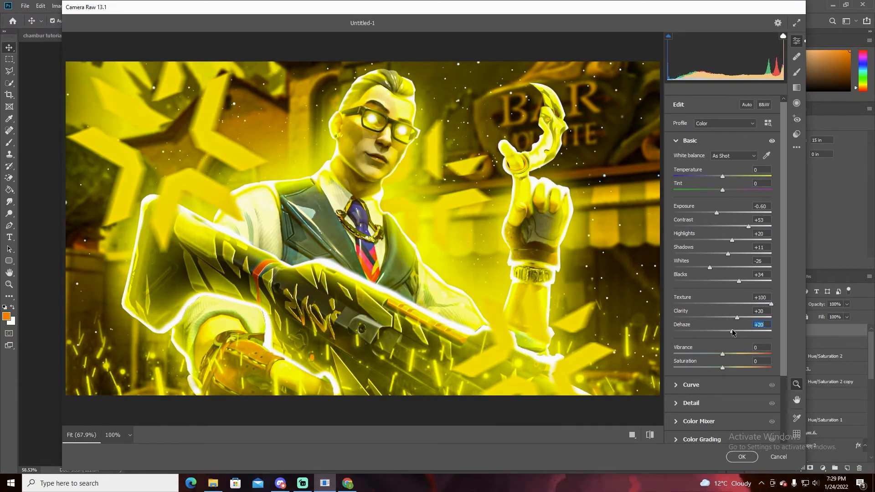
left_click(720, 213)
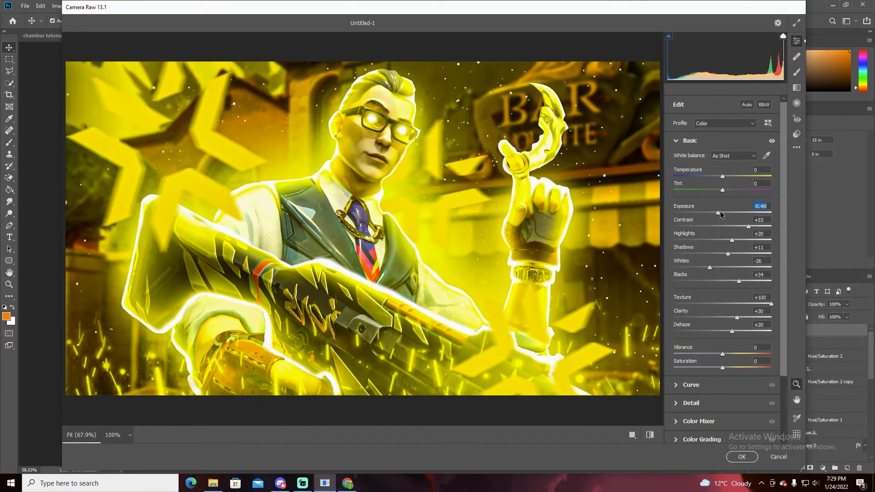
Step: Raise the merged layer's vibrance to +26 and saturation to +17 in the Camera Raw Filter
scroll(432, 184, "down", 8)
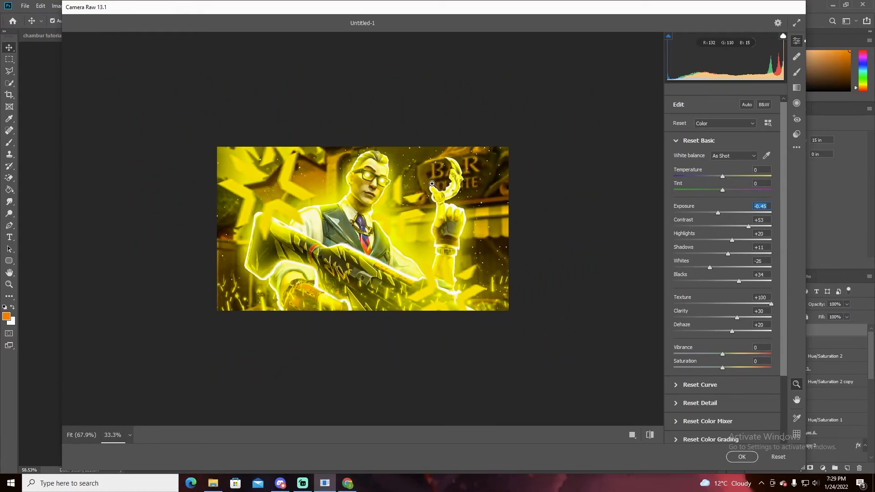
scroll(431, 184, "up", 5)
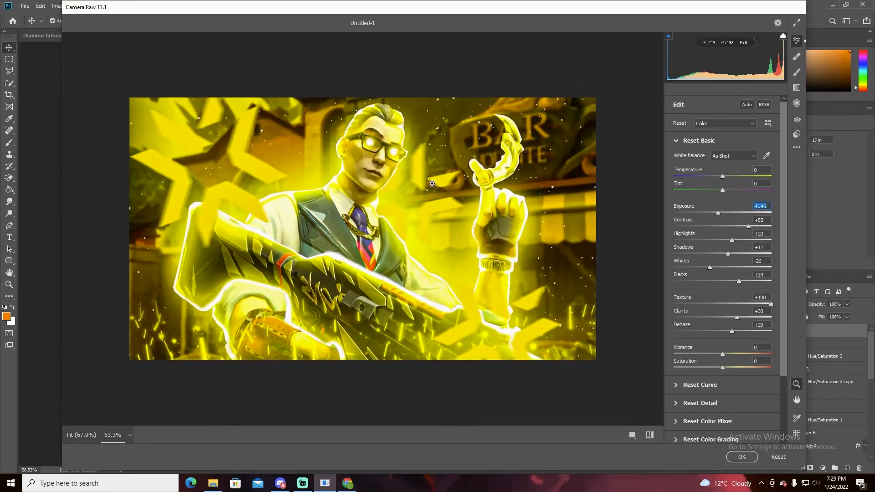
mouse_move(723, 355)
left_mouse_down()
mouse_move(736, 352)
mouse_move(729, 369)
left_mouse_up()
scroll(542, 250, "up", 3)
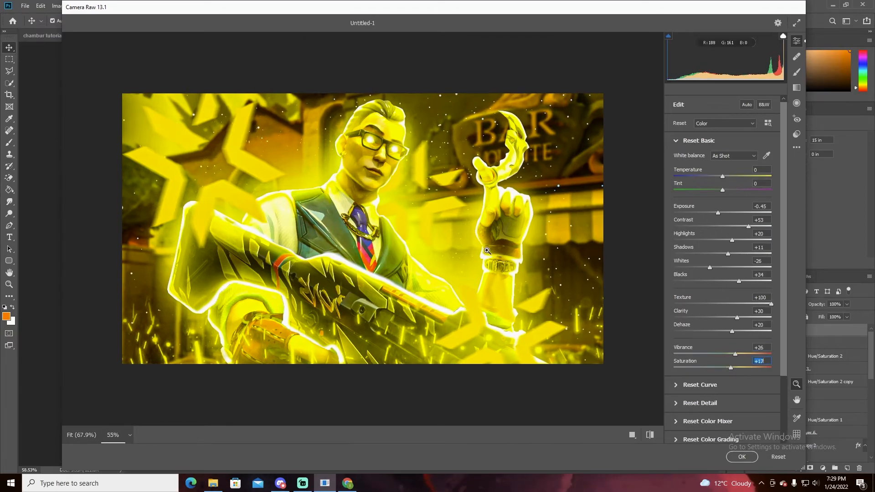
Step: Set exposure to -0.60, vibrance and saturation to 0, and dehaze to +40 in the Camera Raw Filter, and apply it to the merged layer
left_click_drag(718, 213, 719, 215)
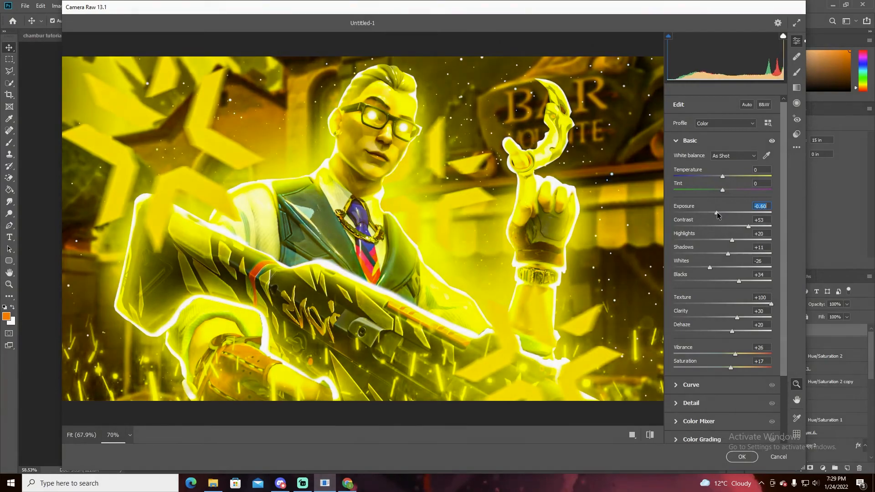
left_click_drag(719, 215, 713, 213)
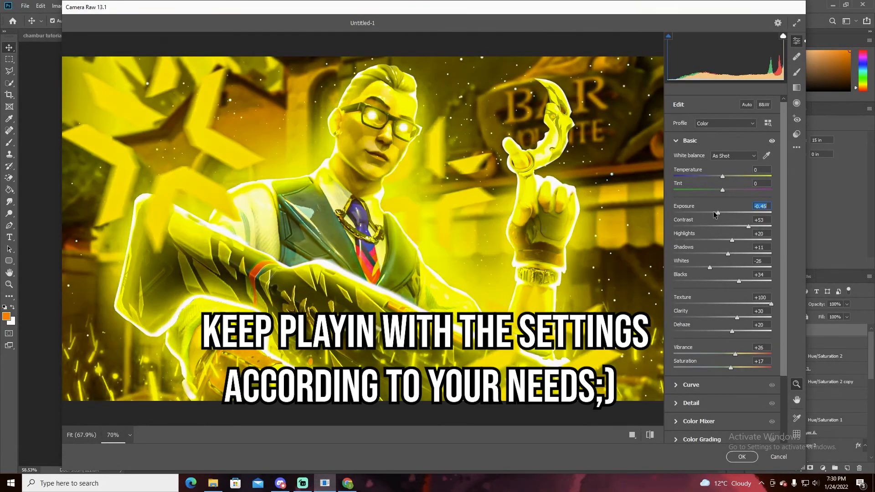
left_click_drag(714, 215, 715, 216)
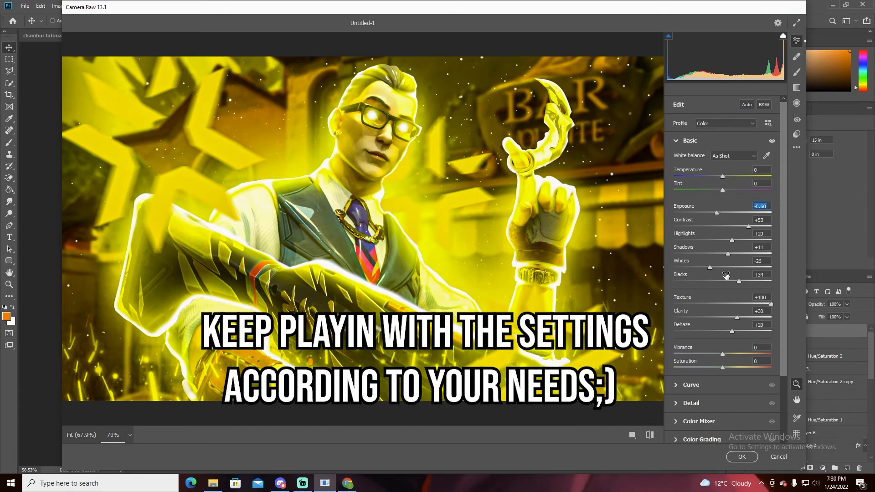
left_click_drag(734, 334, 740, 334)
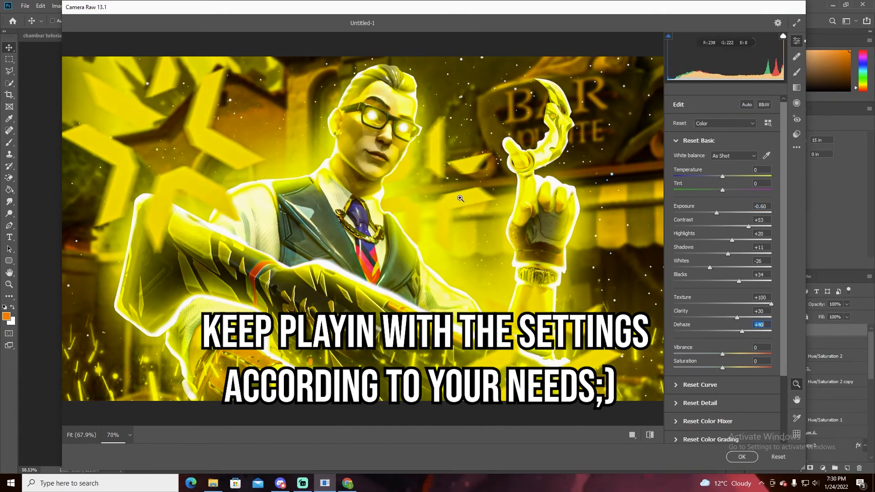
scroll(451, 276, "down", 5)
scroll(450, 276, "up", 3)
scroll(450, 276, "down", 2)
scroll(451, 276, "up", 2)
key("Return")
Step: Examine the color-graded artwork both up close and as a whole
scroll(441, 265, "down", 2)
scroll(437, 263, "up", 6)
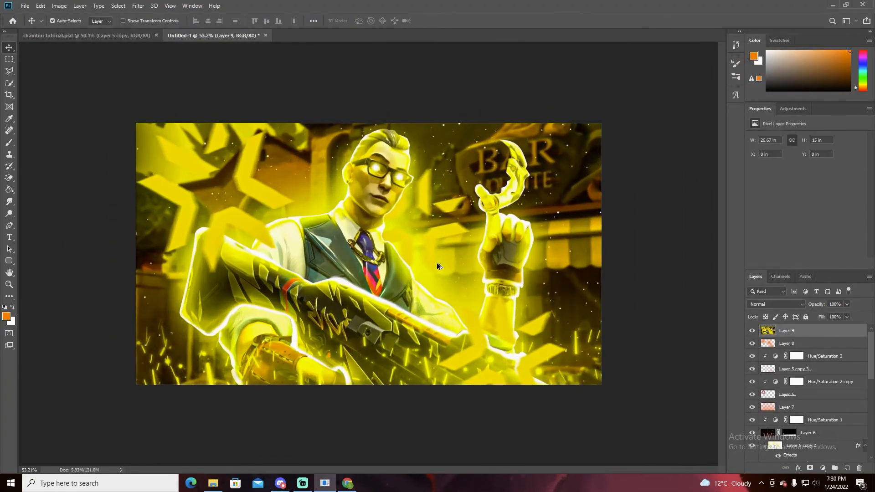
scroll(434, 259, "down", 5)
scroll(428, 251, "up", 2)
scroll(427, 253, "up", 3)
scroll(427, 253, "down", 3)
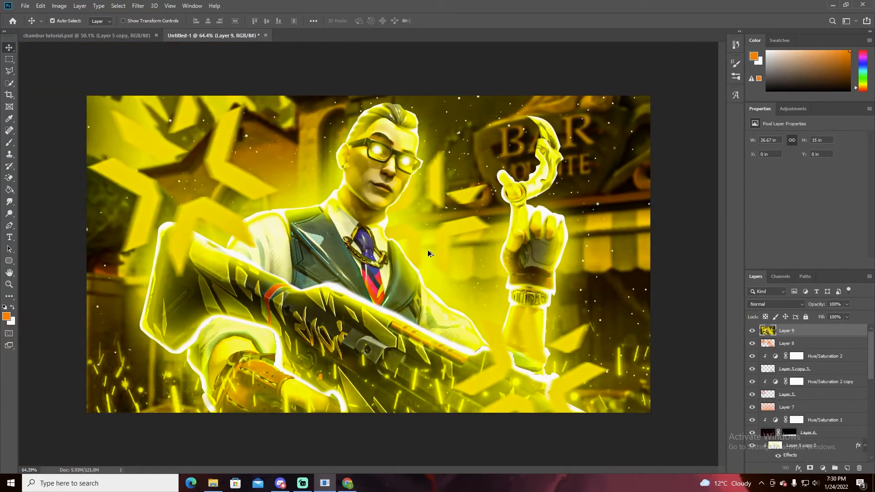
scroll(429, 252, "down", 3)
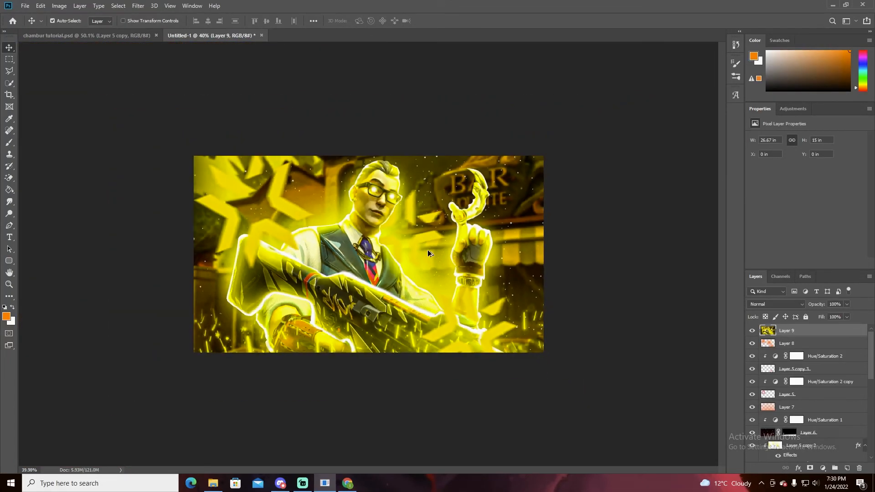
scroll(429, 251, "up", 2)
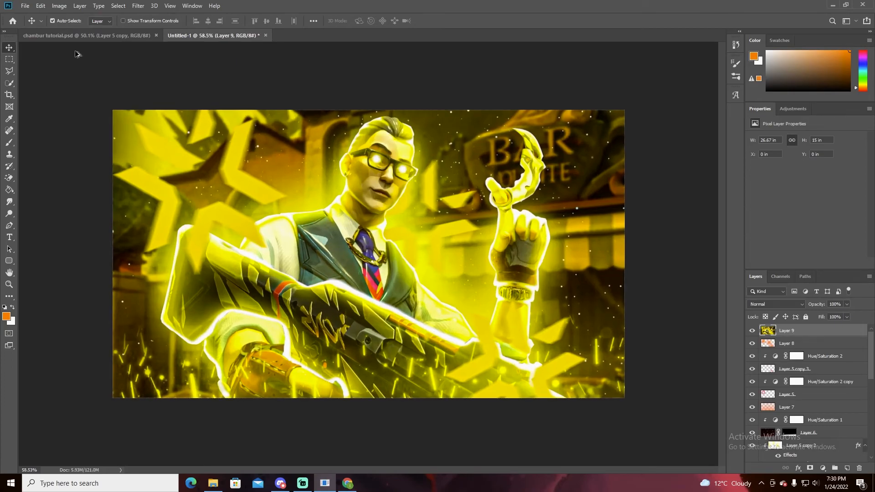
Step: Configure a PNG export with a 1280 px image width and transparency enabled, and cancel it without exporting
left_click(29, 6)
mouse_move(47, 129)
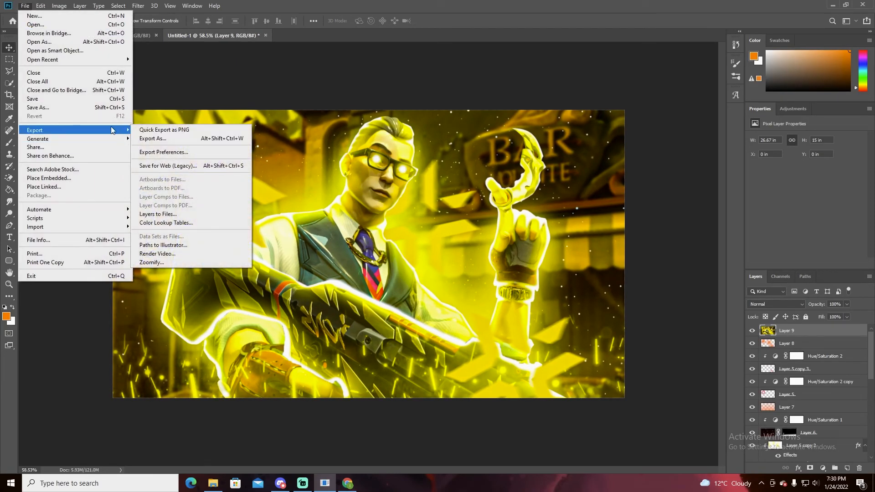
left_click(152, 138)
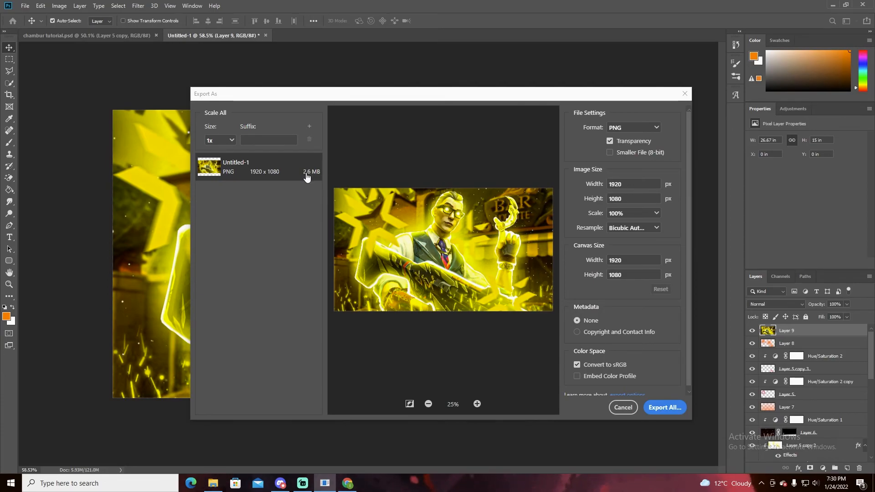
left_click(610, 141)
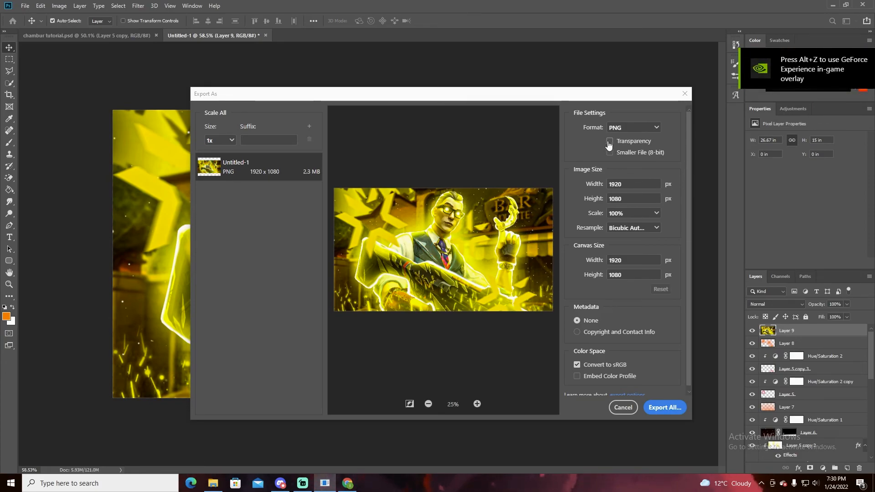
left_click(599, 185)
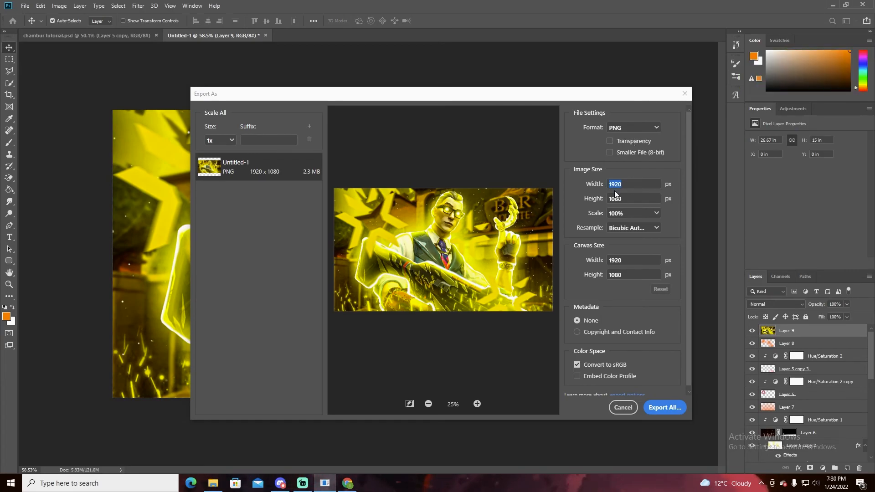
type("1280")
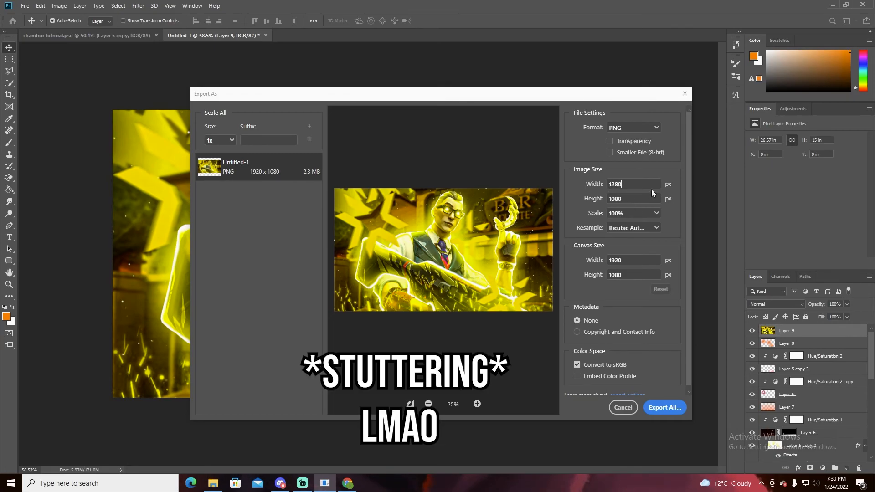
key("Return")
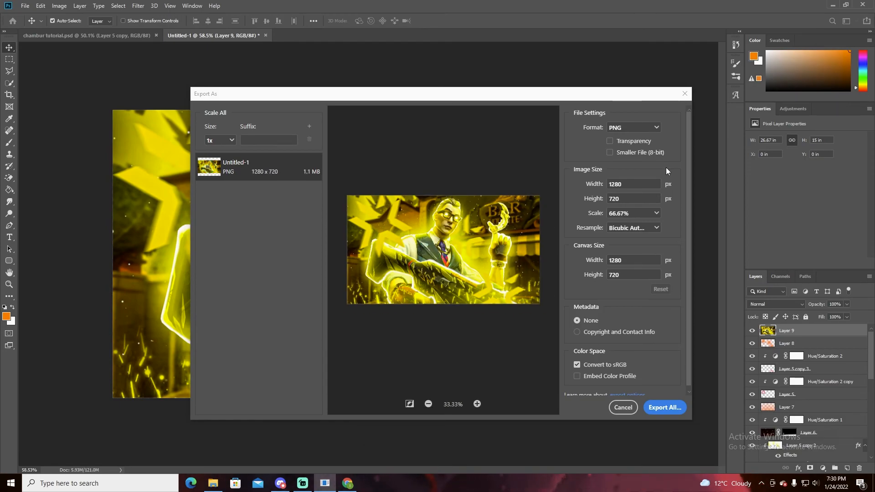
left_click(609, 142)
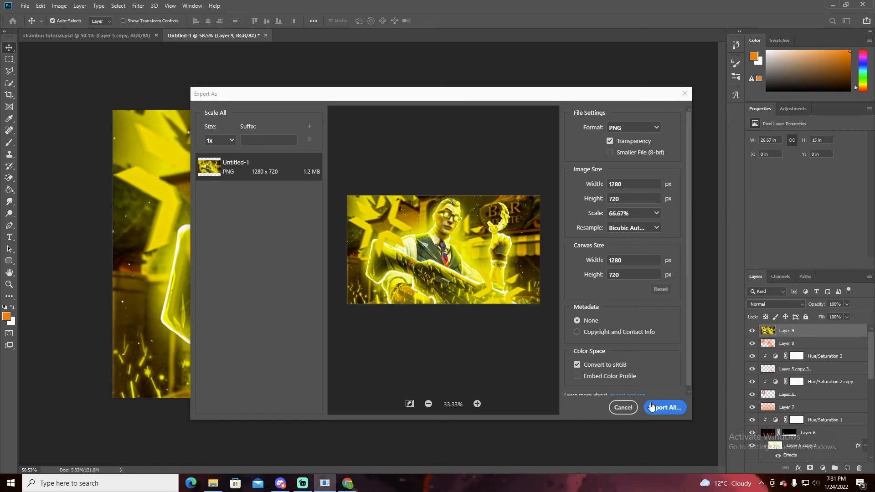
left_click(623, 409)
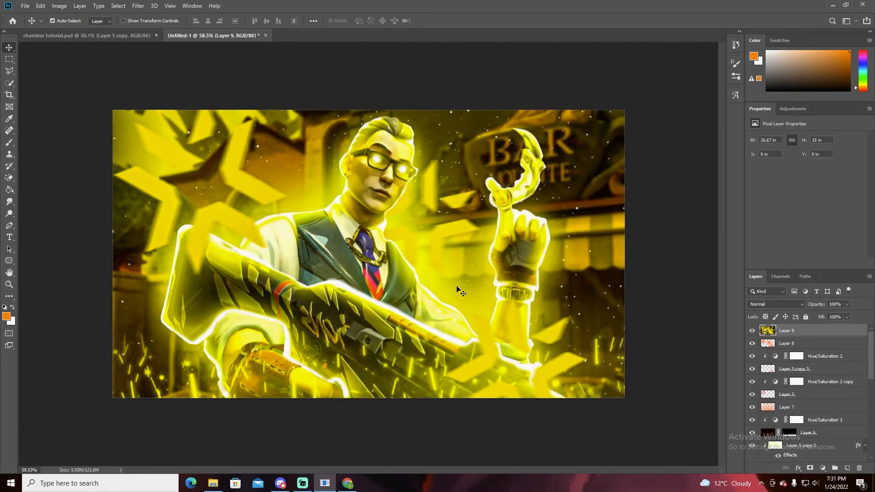
scroll(460, 291, "down", 5)
scroll(458, 289, "up", 4)
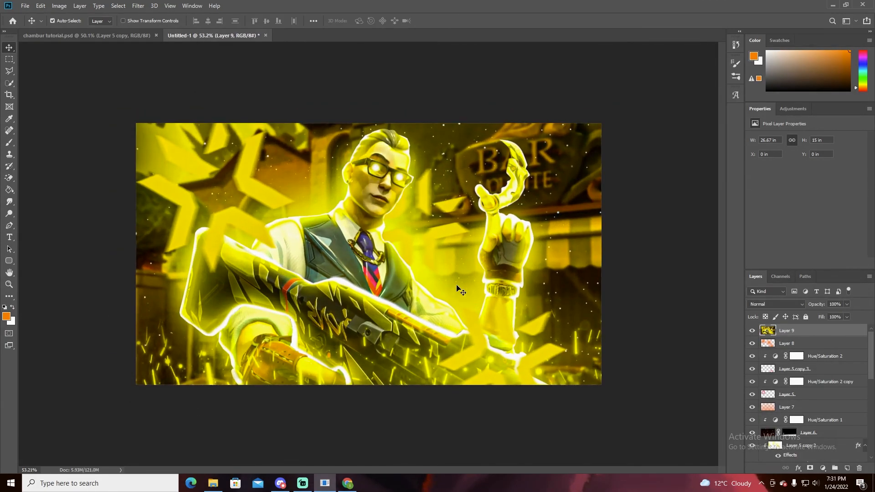